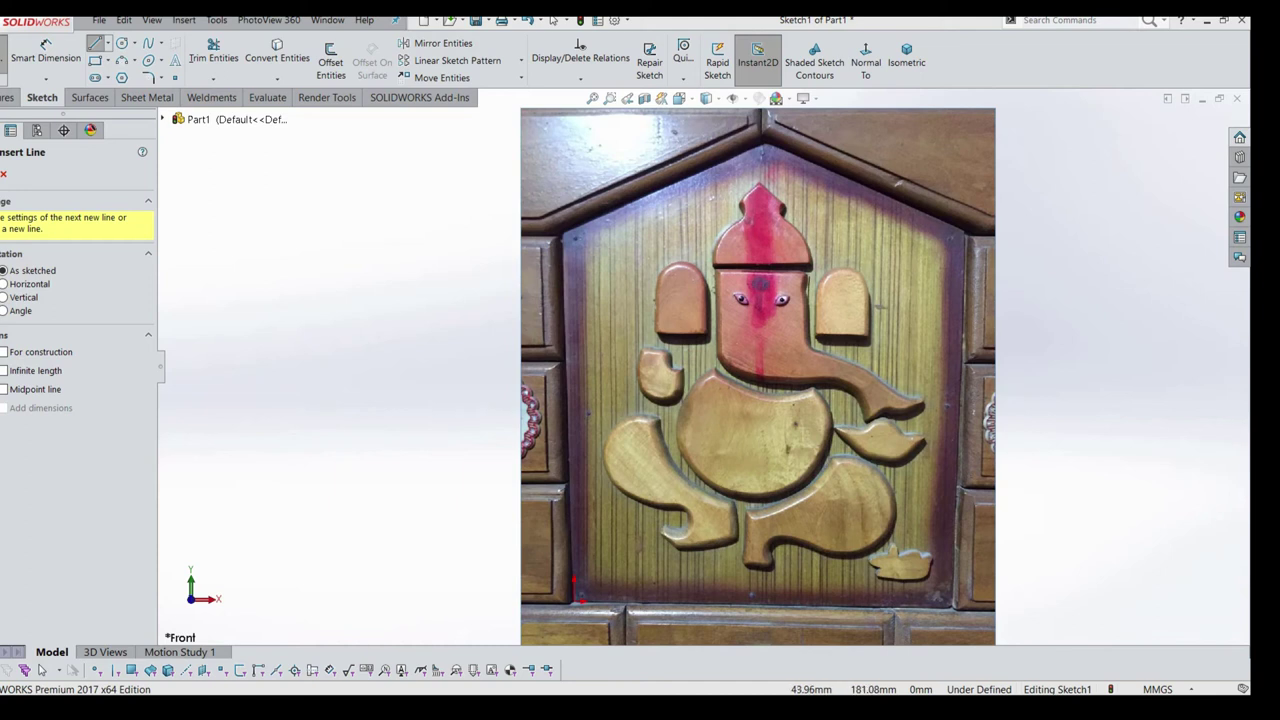
Trace the panel's left edge with a line from its bottom-left to top-left corner
scroll(473, 628, down, 2)
scroll(473, 628, up, 4)
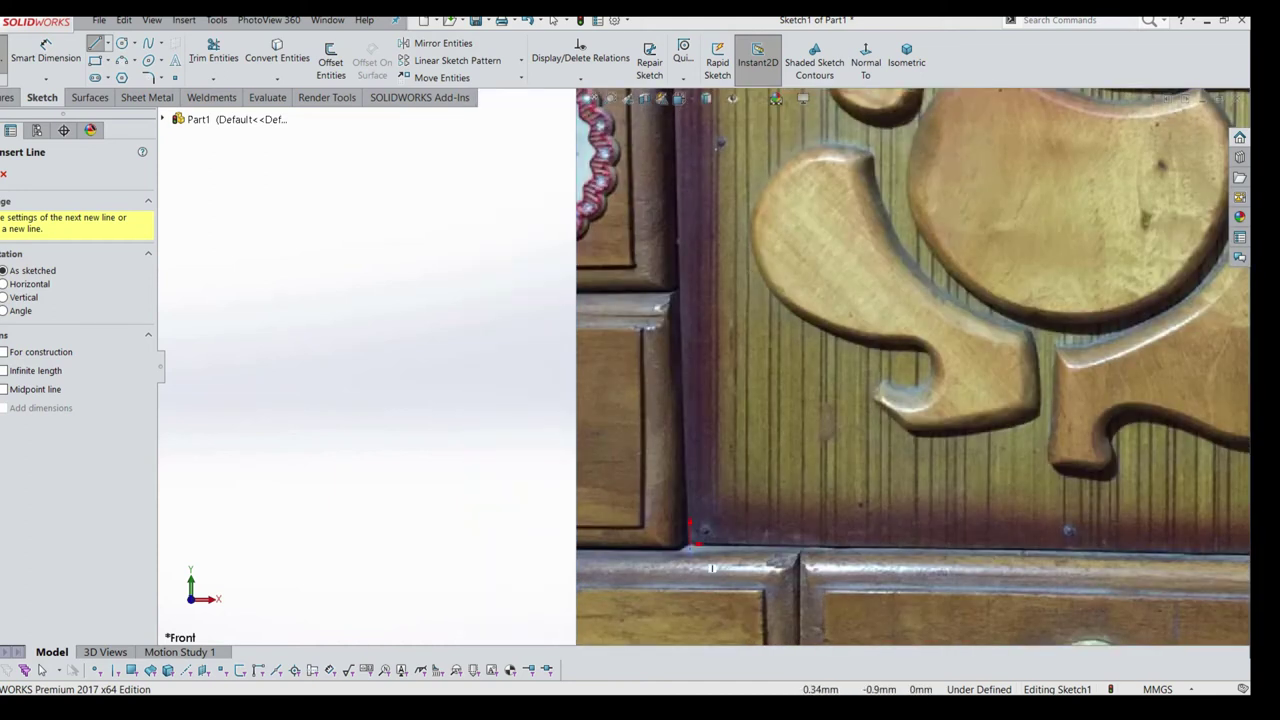
click(698, 548)
scroll(698, 548, up, 2)
scroll(698, 500, up, 2)
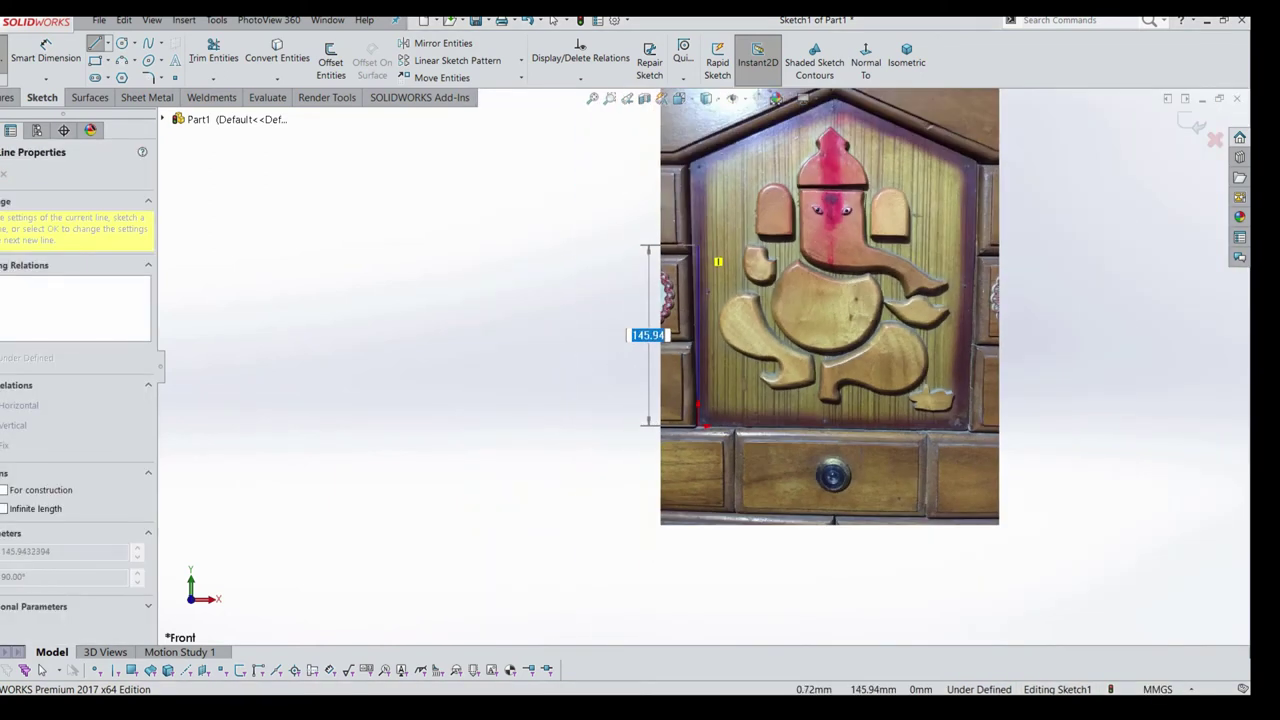
scroll(698, 210, up, 1)
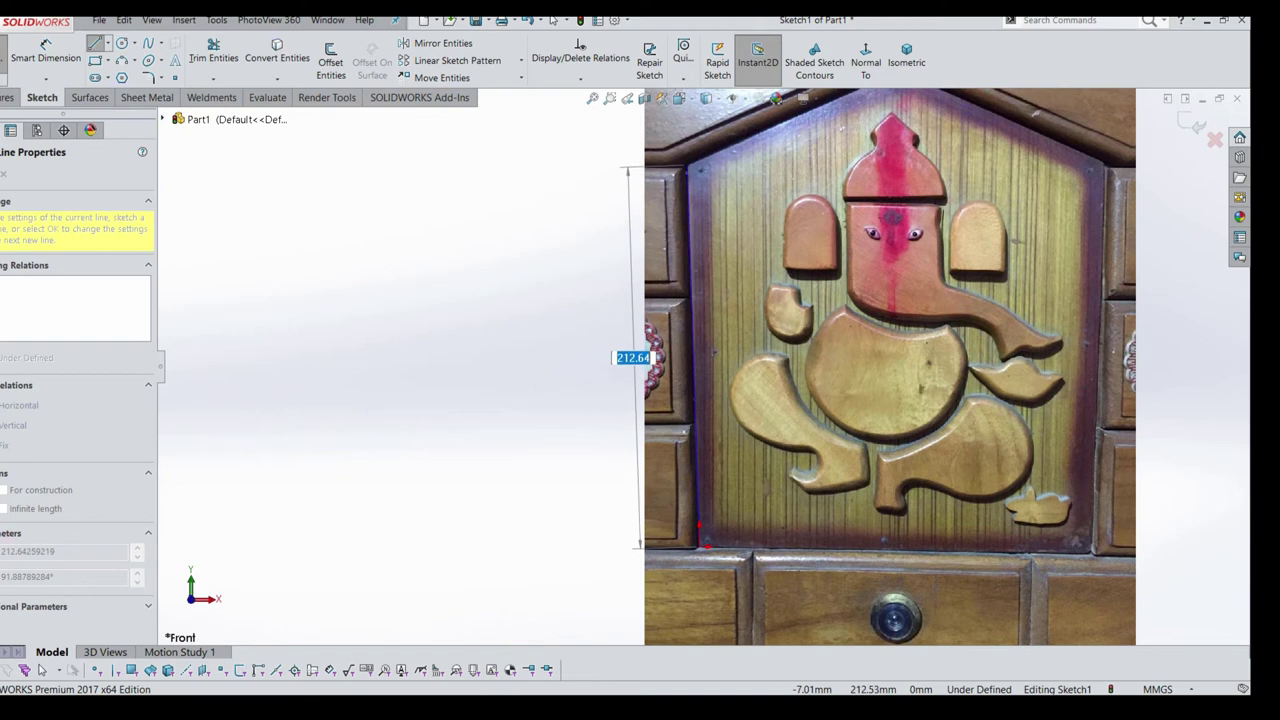
click(688, 164)
key(Escape)
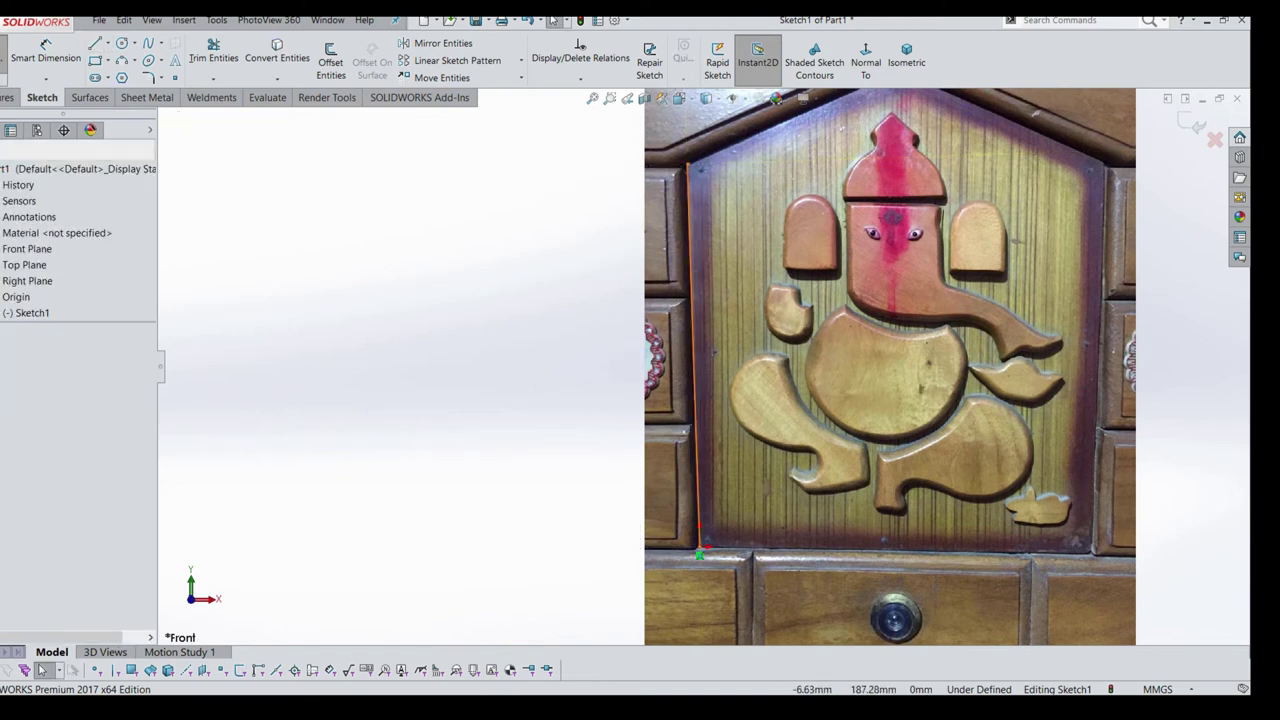
Add a Vertical relation to the 213.01 mm left edge line
click(694, 450)
click(14, 361)
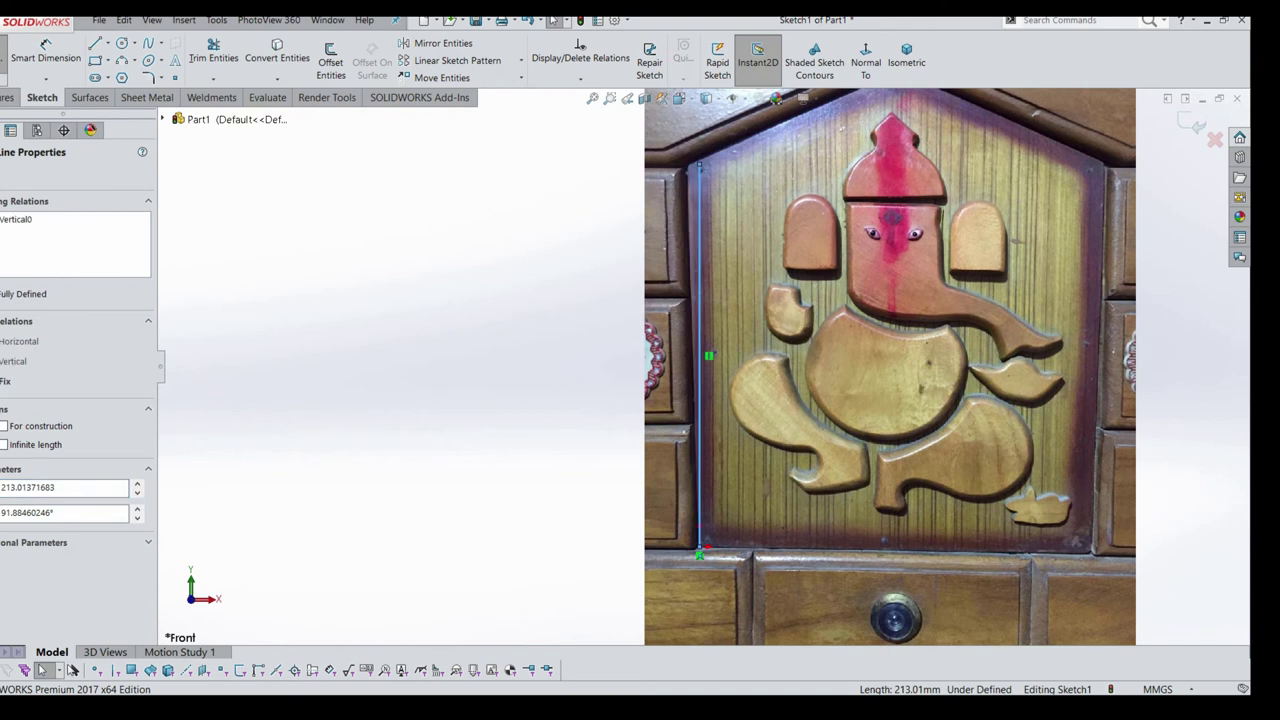
scroll(708, 360, up, 3)
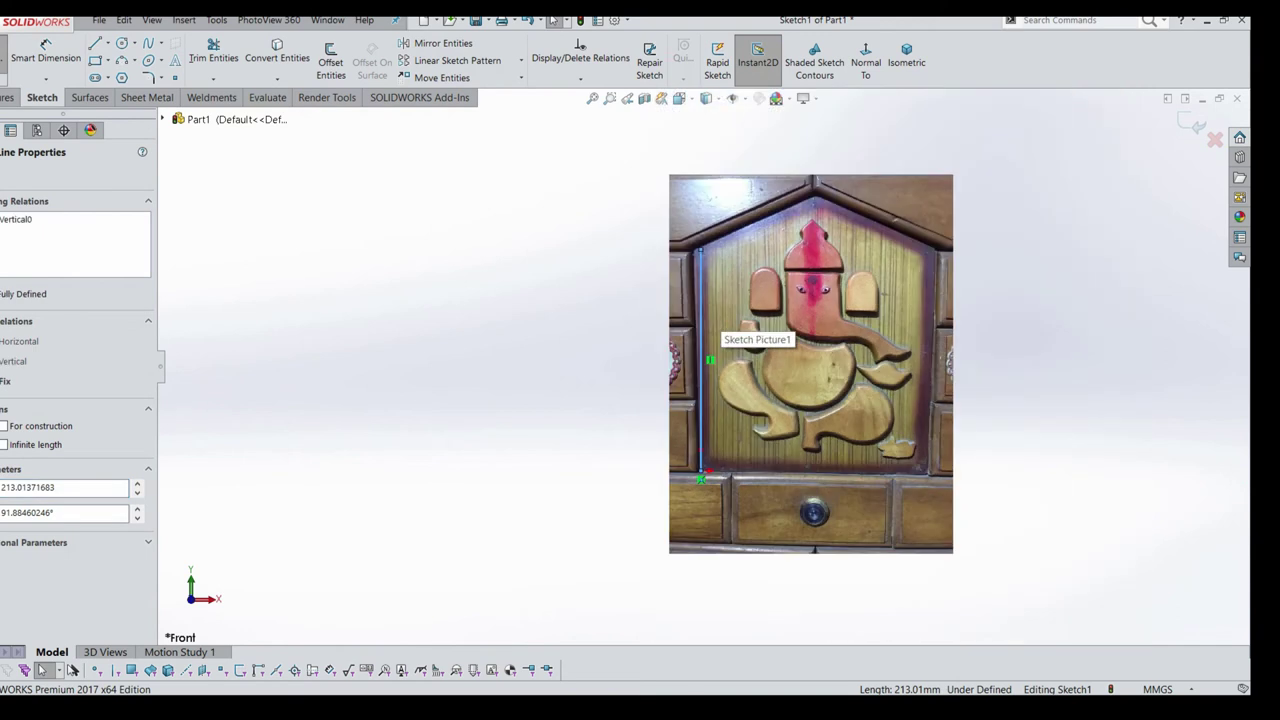
scroll(769, 281, down, 2)
scroll(658, 419, up, 2)
scroll(900, 310, down, 1)
scroll(446, 437, up, 1)
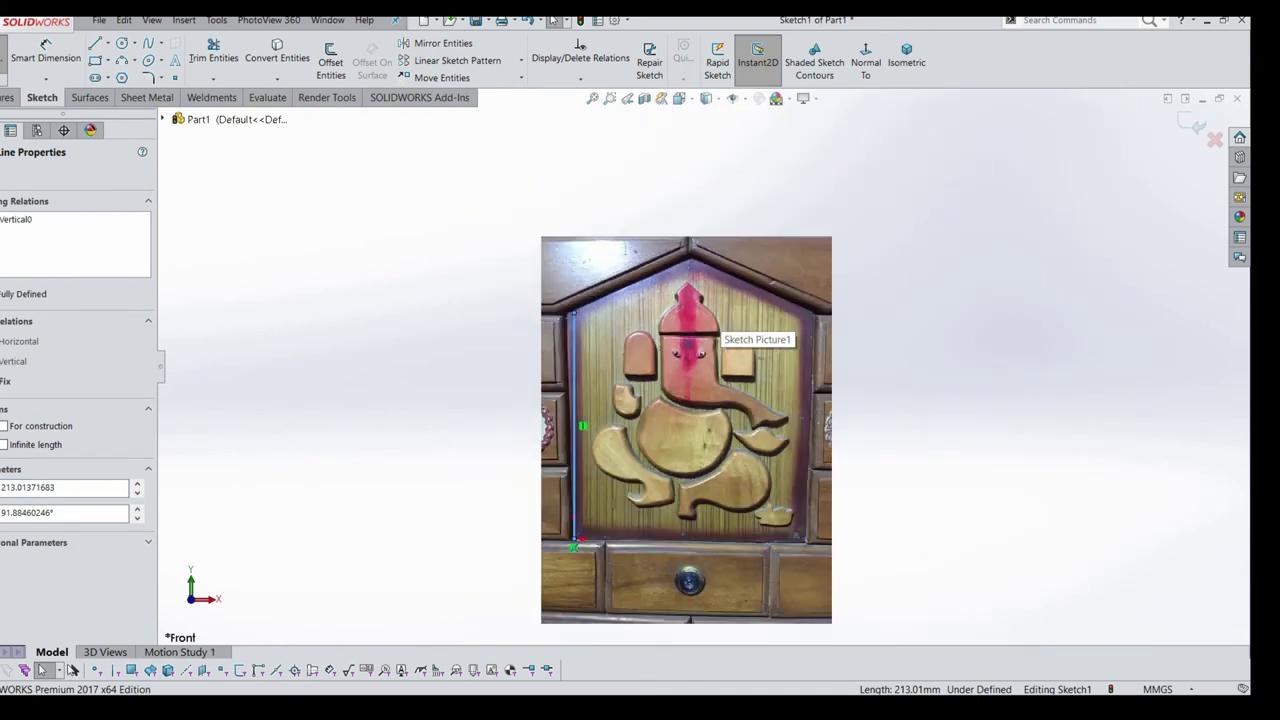
scroll(922, 300, down, 1)
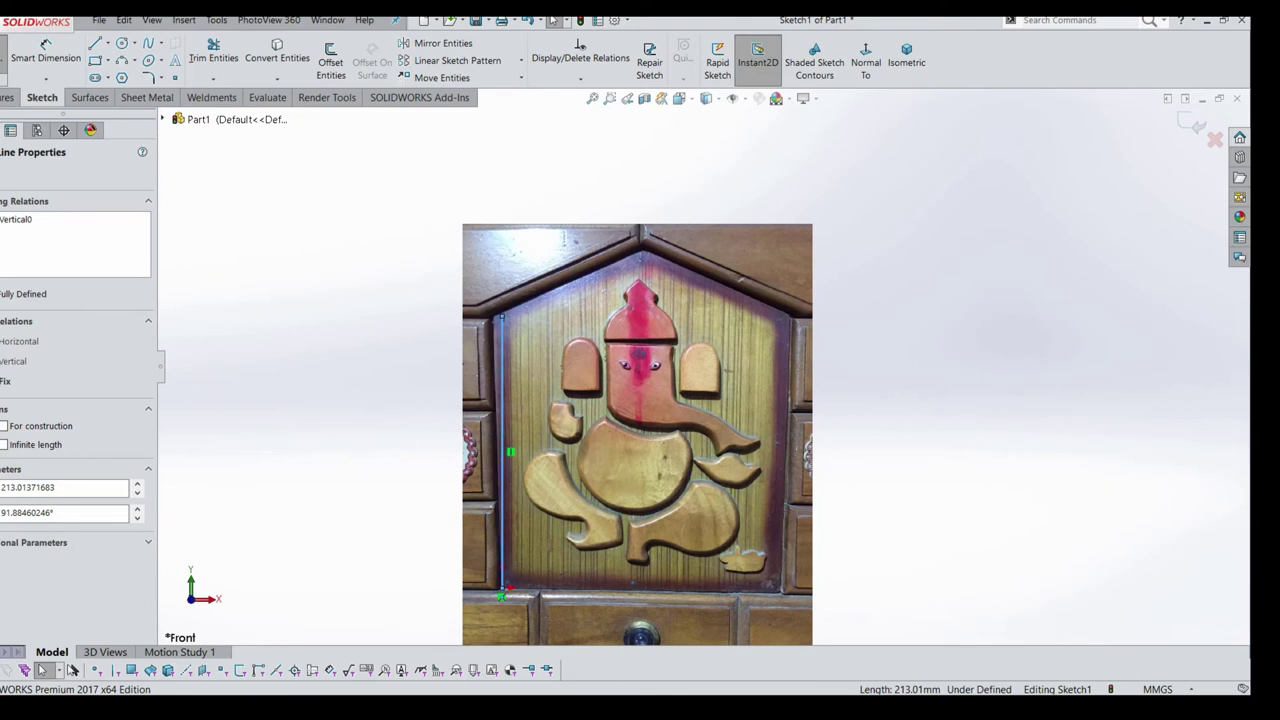
Trace the left and right roof edges to the peak, then the right side to the bottom-right corner
key(Escape)
scroll(567, 274, down, 2)
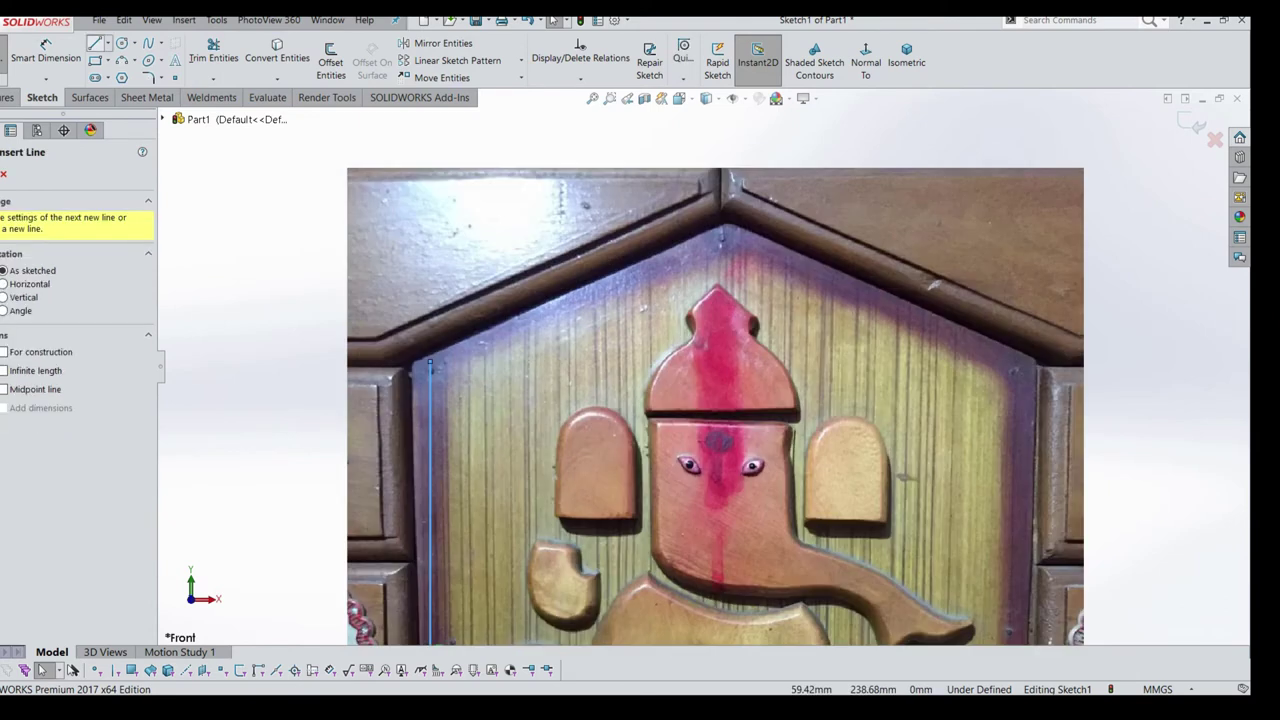
click(430, 362)
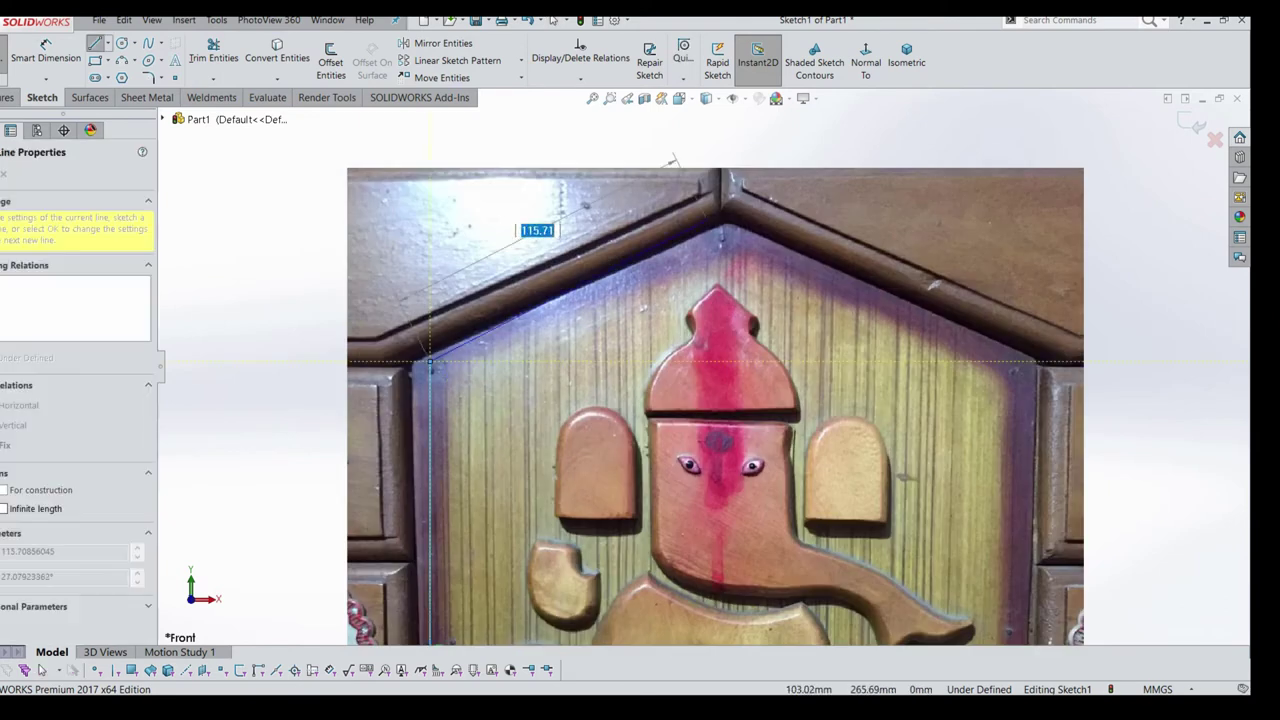
click(722, 232)
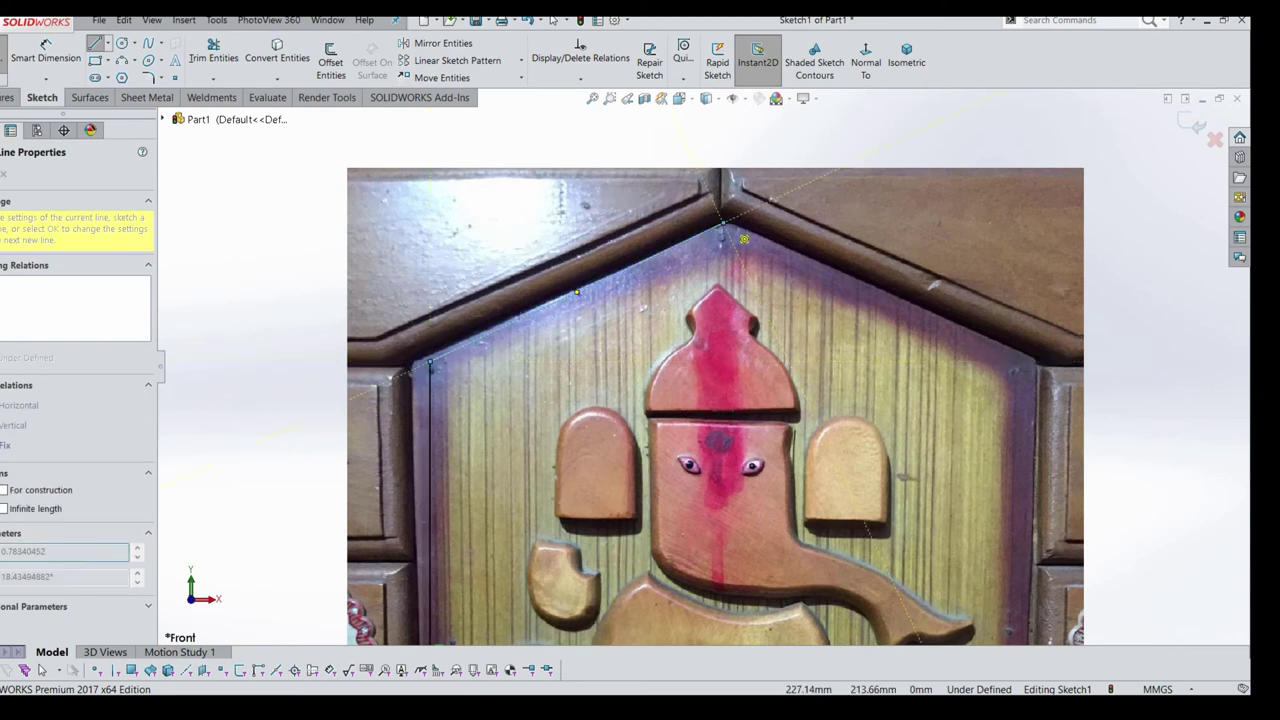
click(1033, 364)
scroll(1000, 385, up, 2)
scroll(957, 400, up, 2)
scroll(830, 540, down, 2)
scroll(780, 495, down, 1)
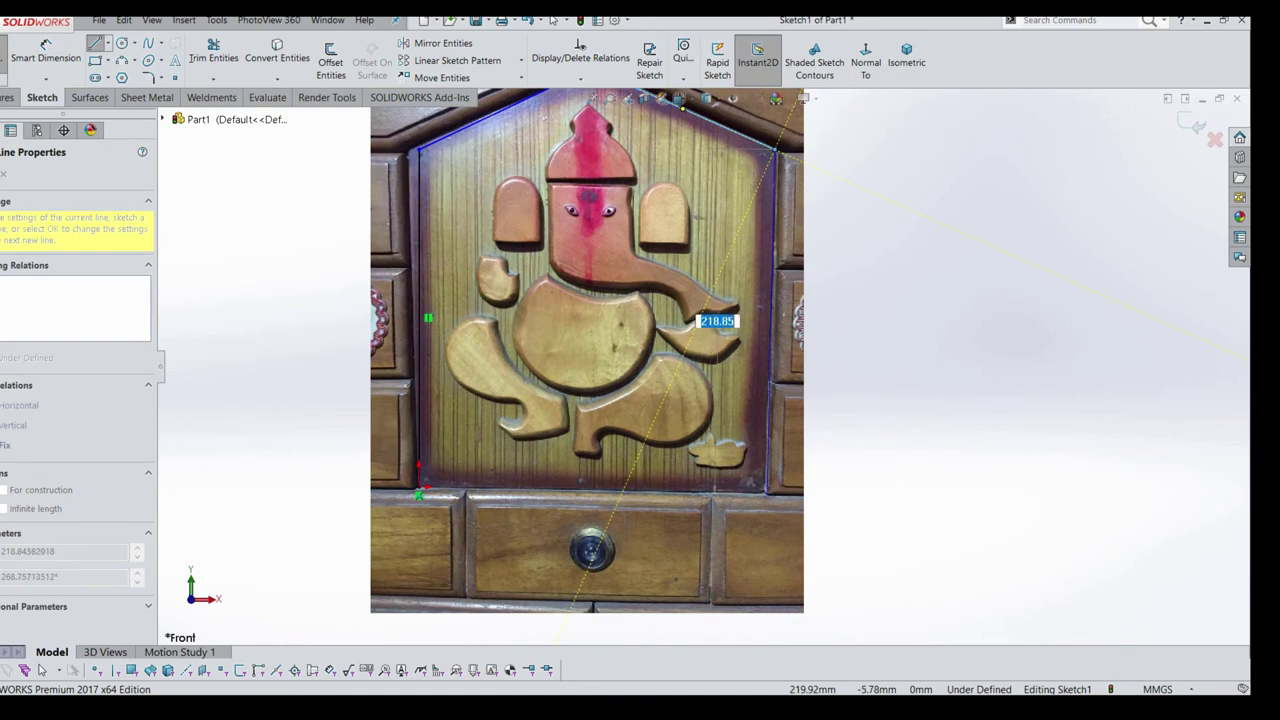
click(768, 492)
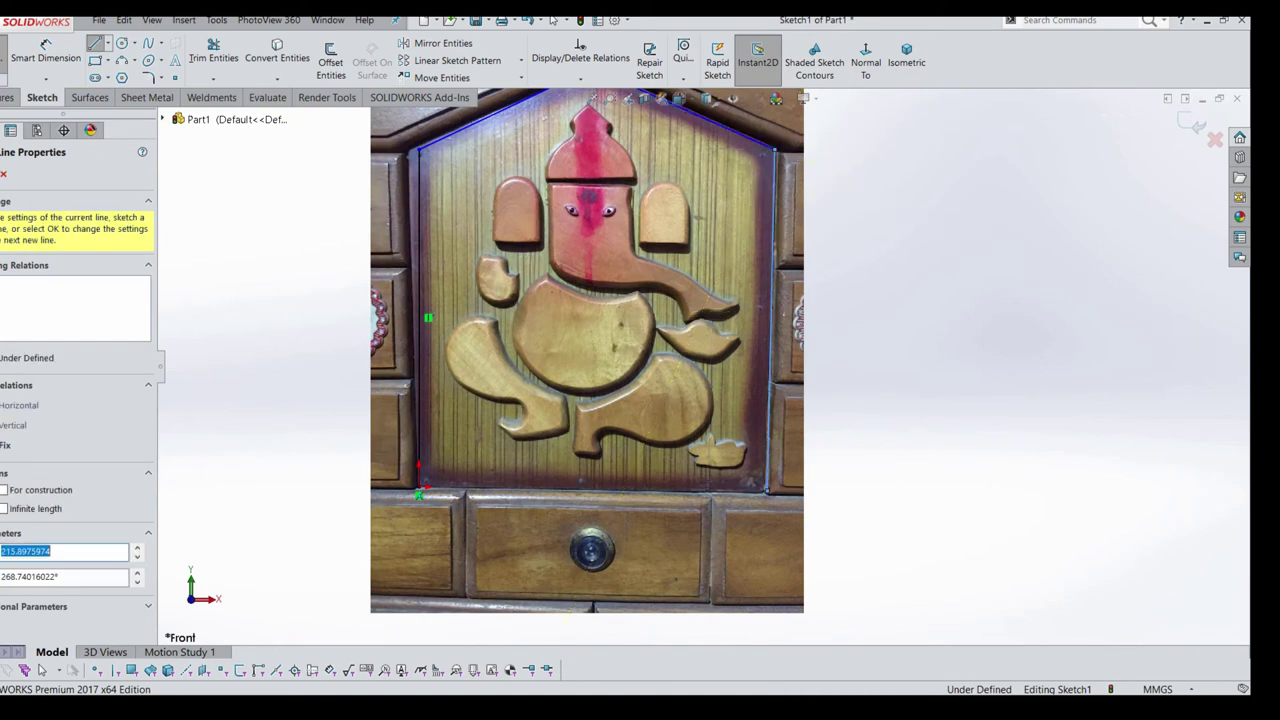
key(Escape)
Draw the 219.93 mm bottom edge between the lower corners and make it horizontal
key(l)
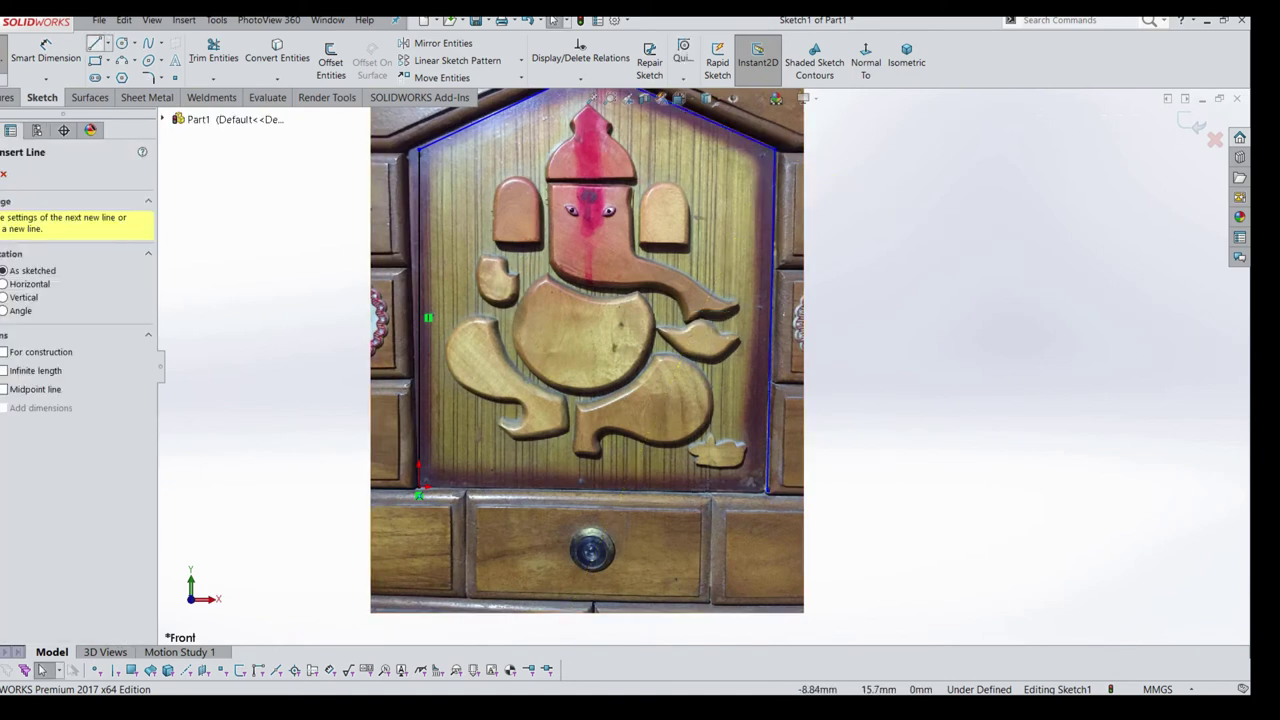
click(419, 492)
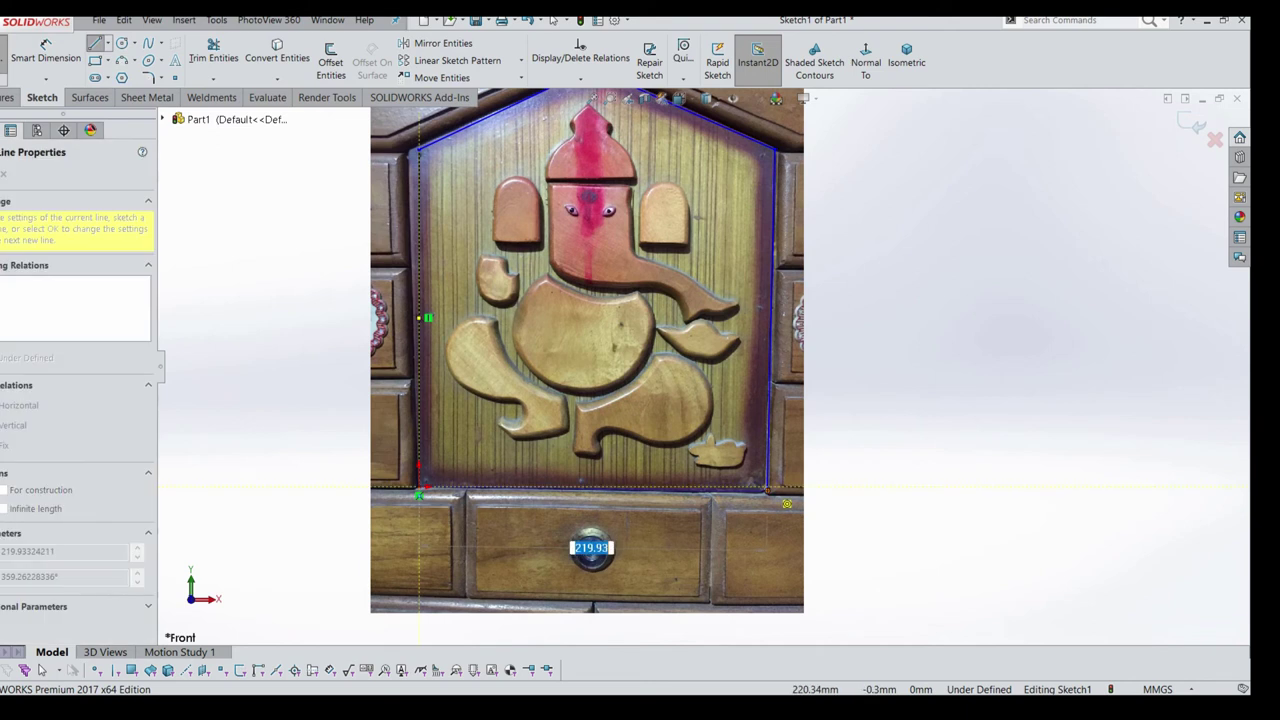
click(768, 492)
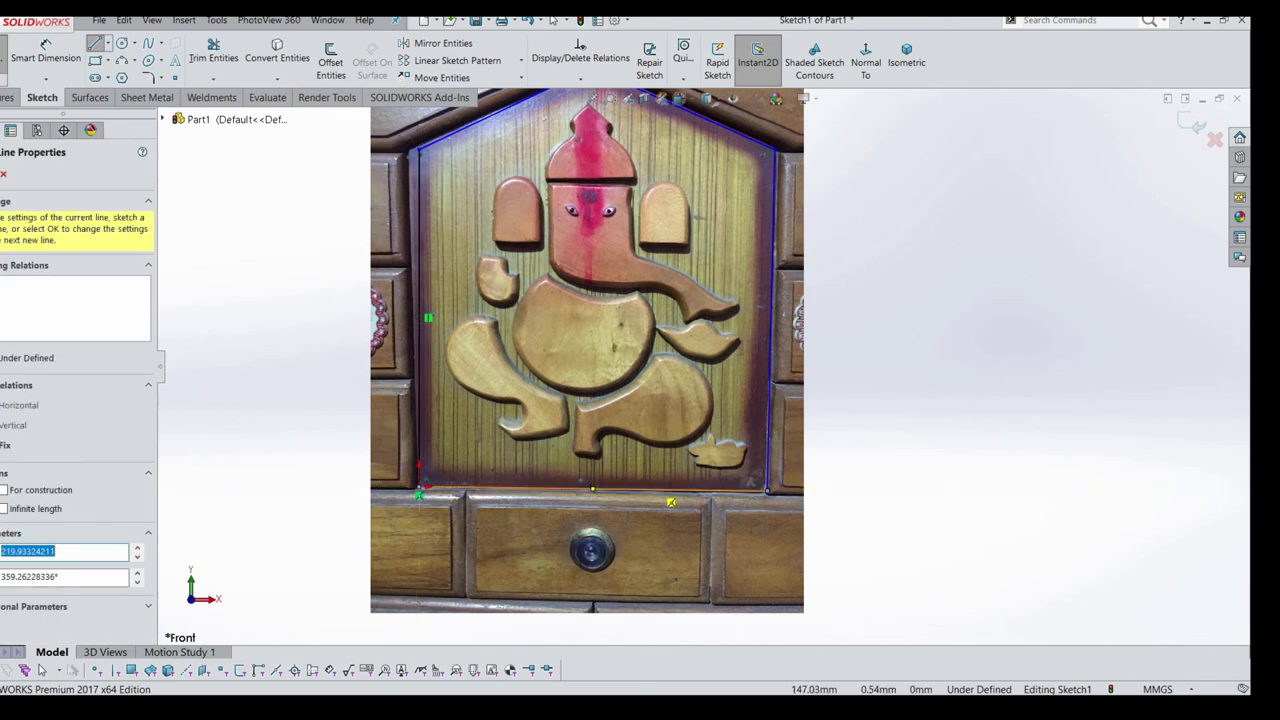
key(Escape)
key(Escape)
click(690, 490)
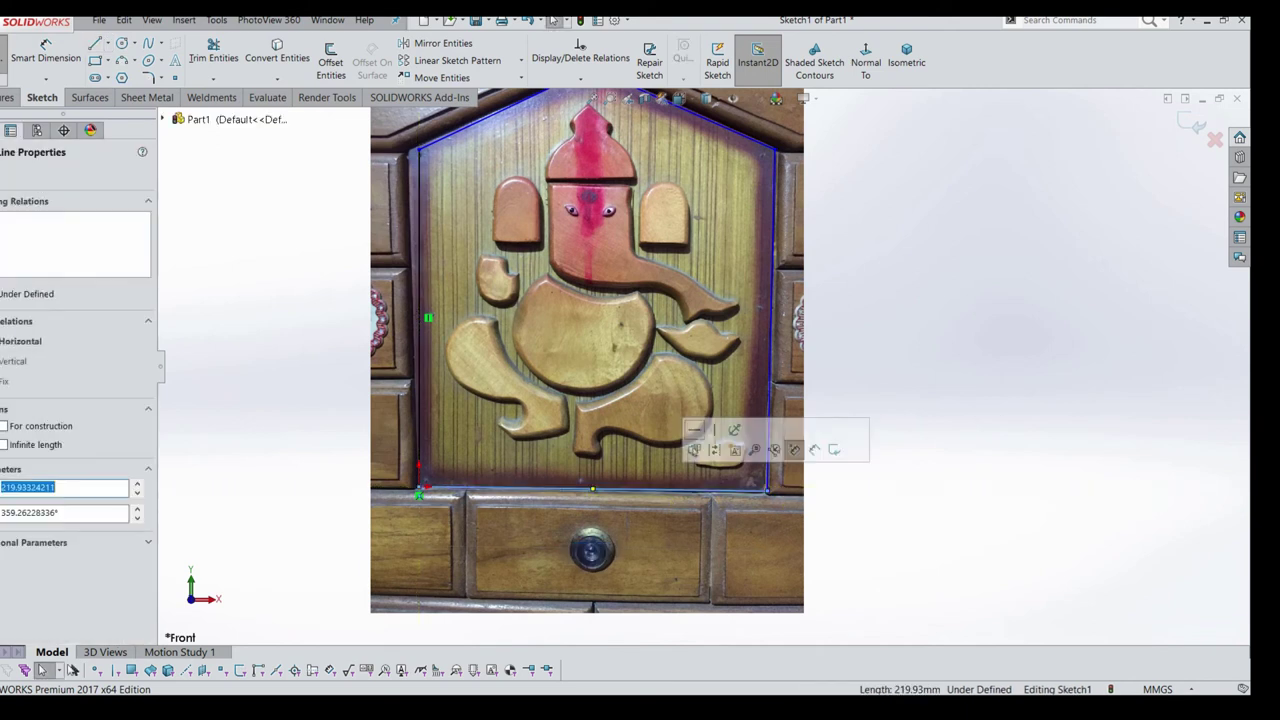
click(20, 341)
Make the outline's right side line vertical
click(816, 522)
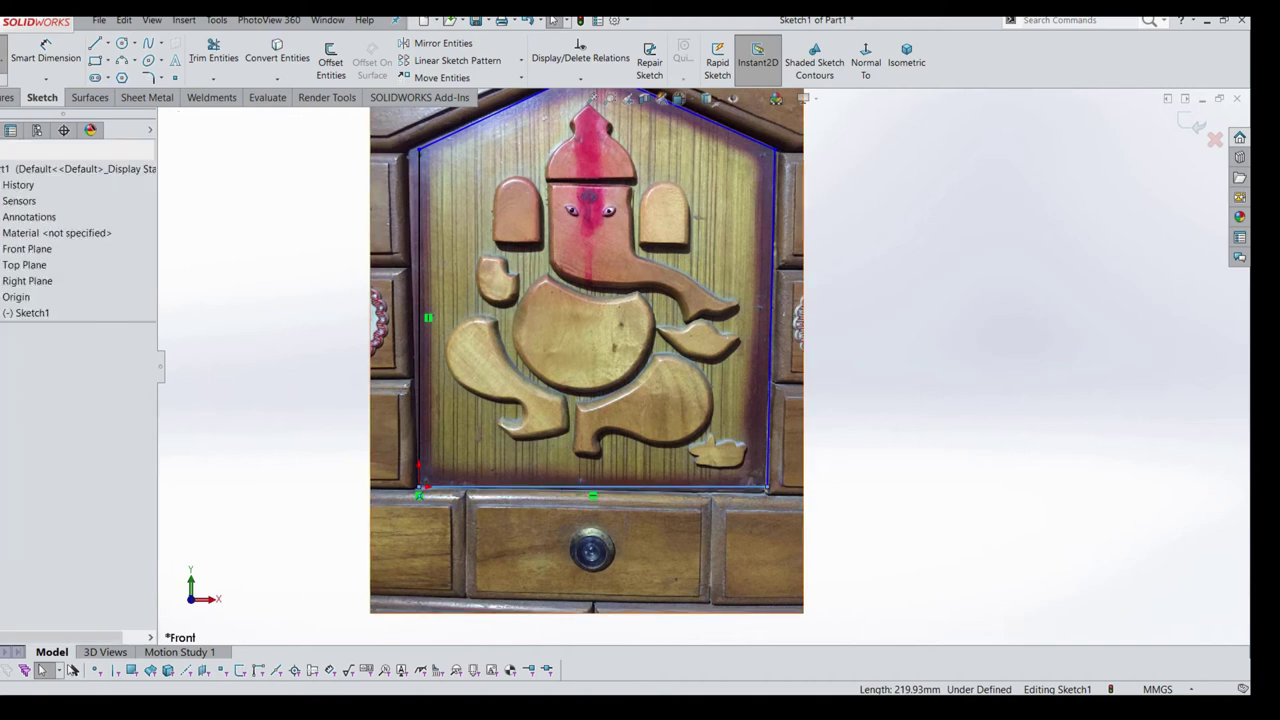
scroll(816, 522, down, 5)
click(688, 425)
scroll(701, 371, up, 5)
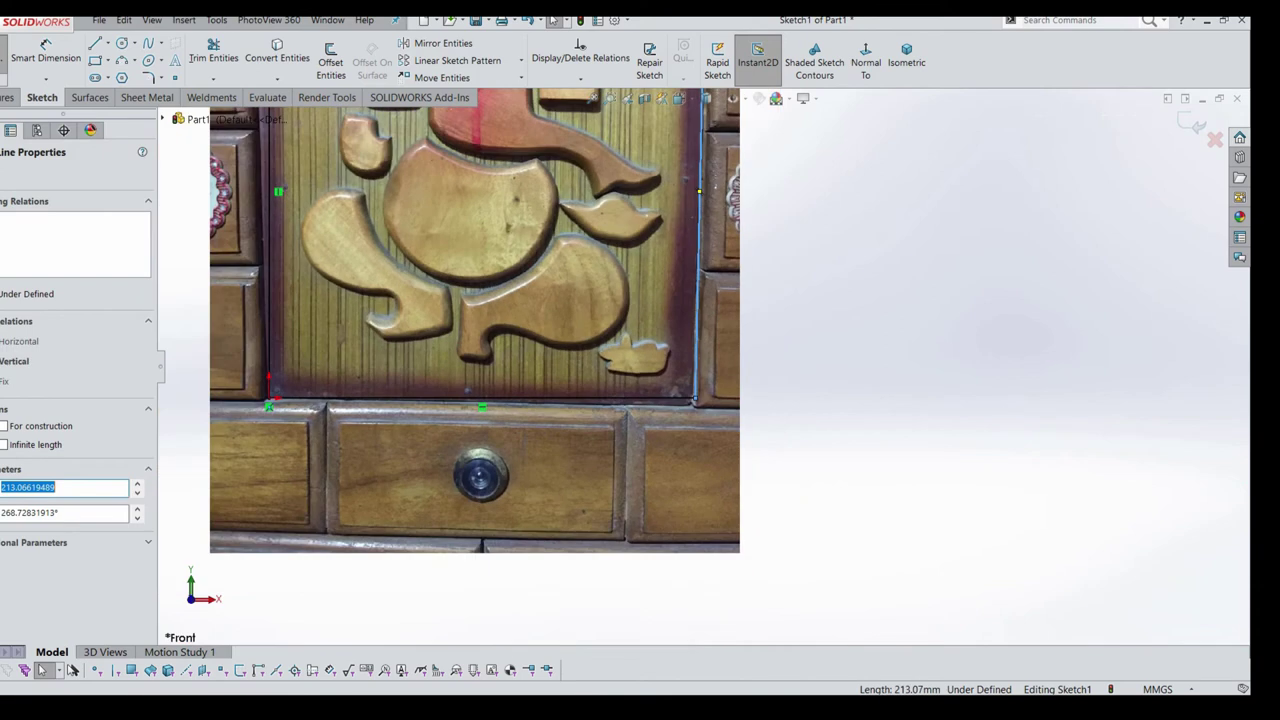
scroll(703, 369, up, 3)
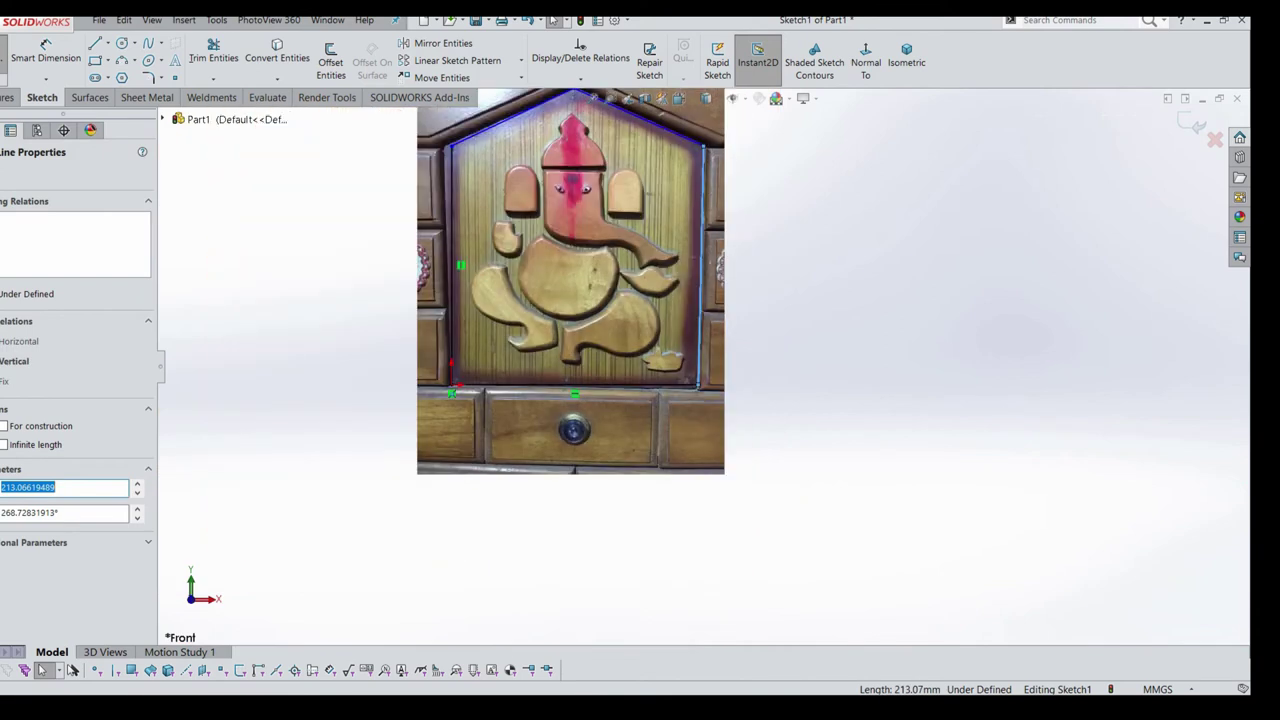
click(14, 361)
Dimension the panel width as 220 mm and the peak-to-bottom height as 265 mm
click(45, 50)
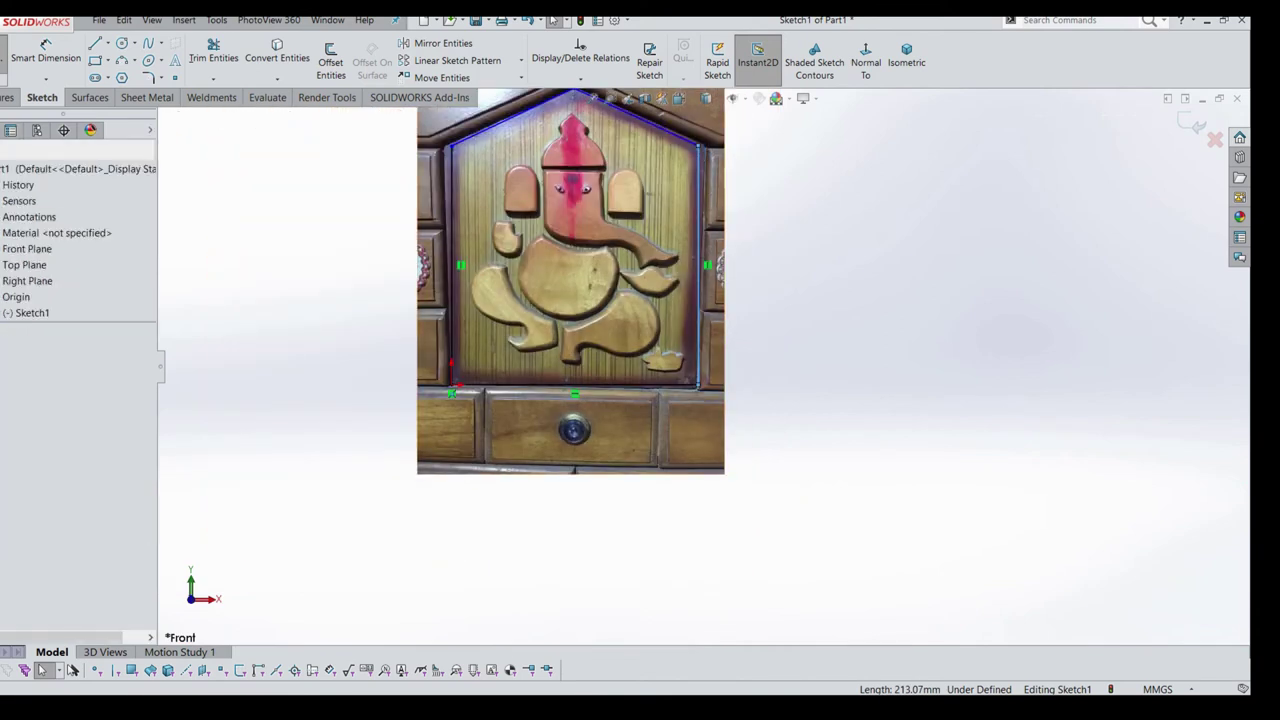
click(697, 300)
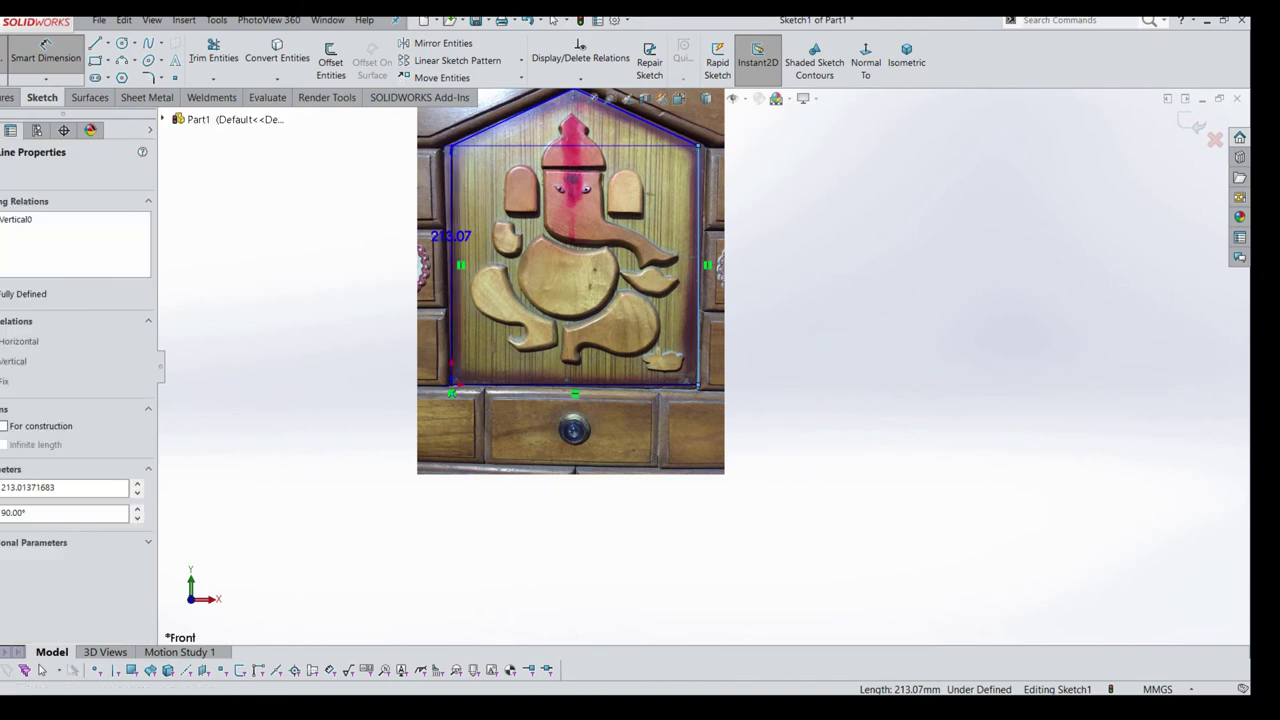
click(591, 289)
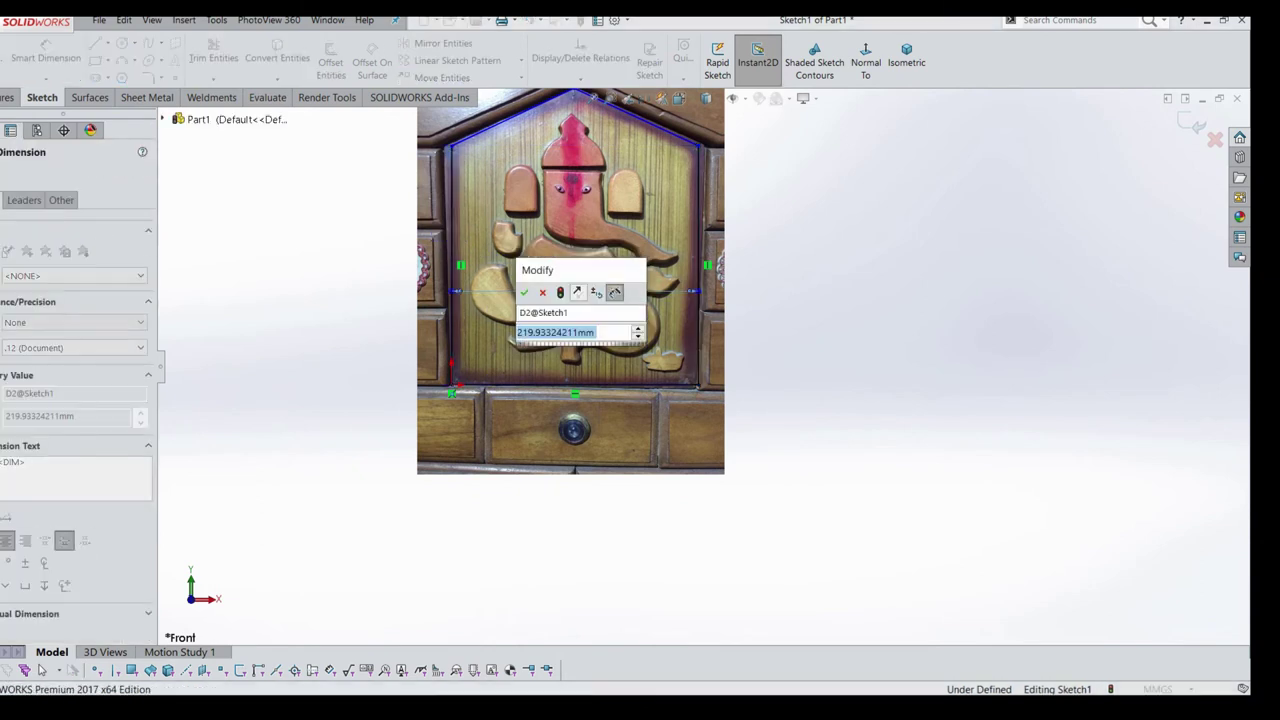
text(220)
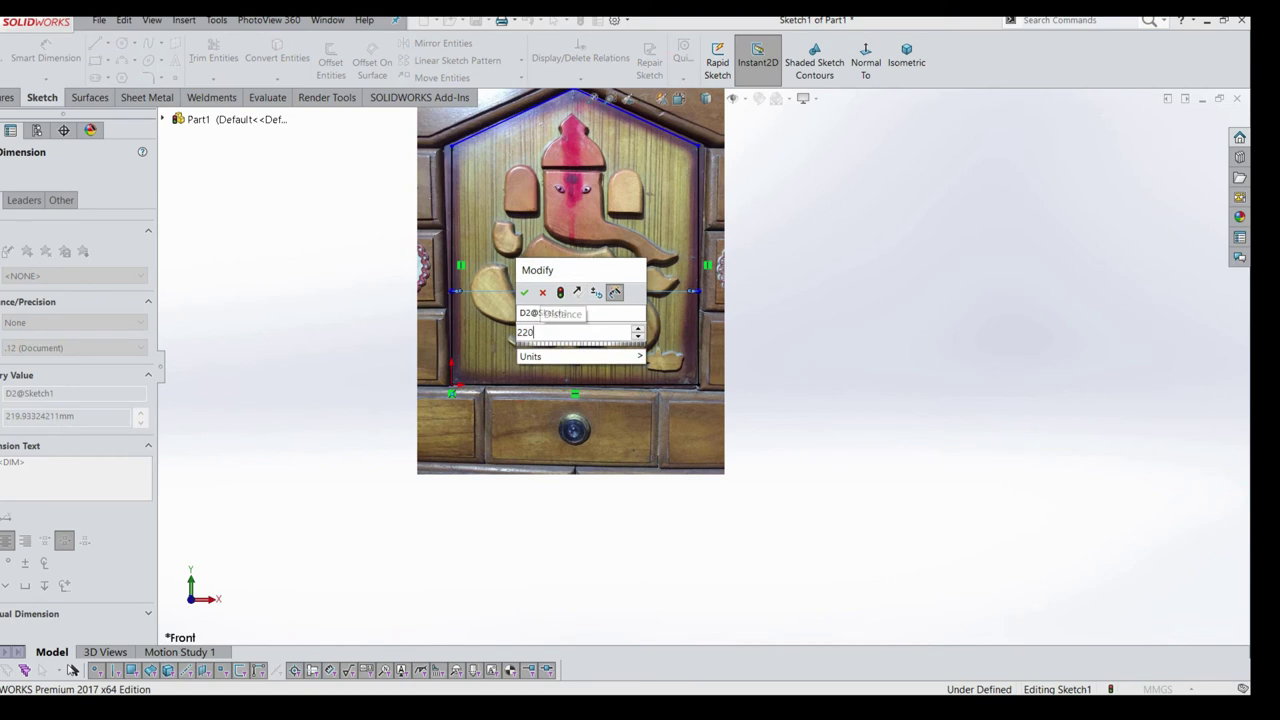
key(Return)
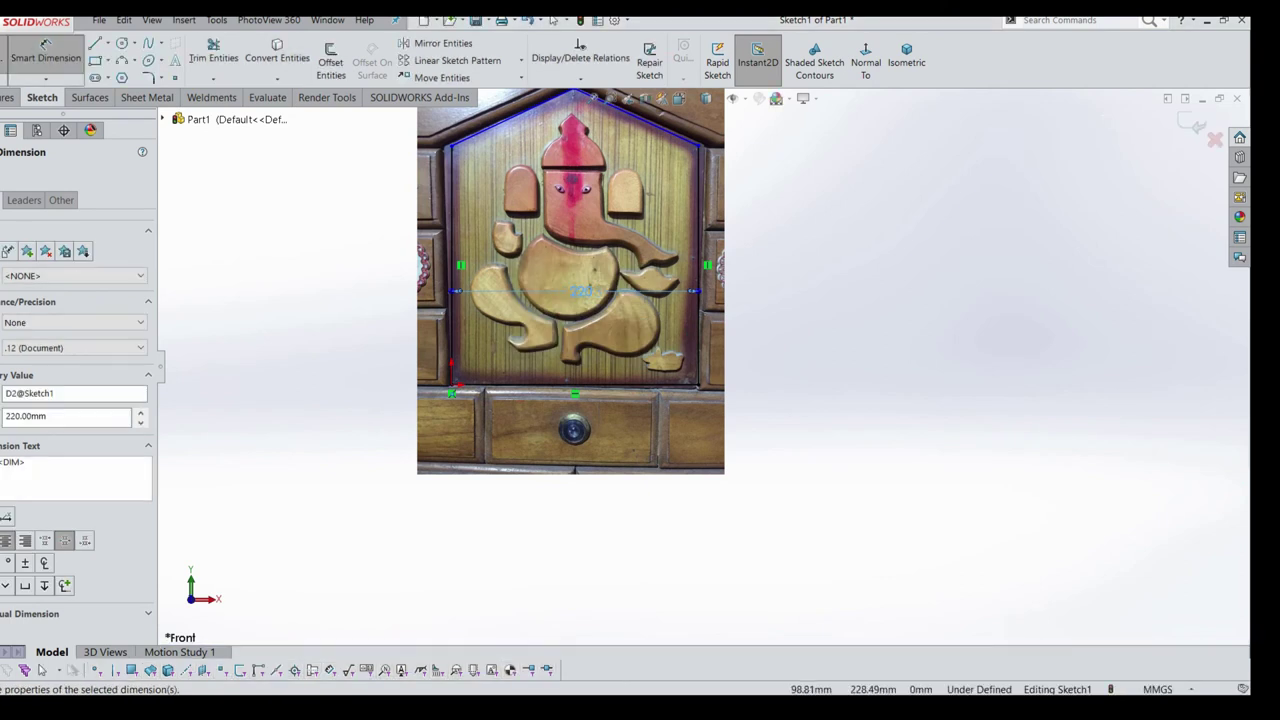
click(594, 133)
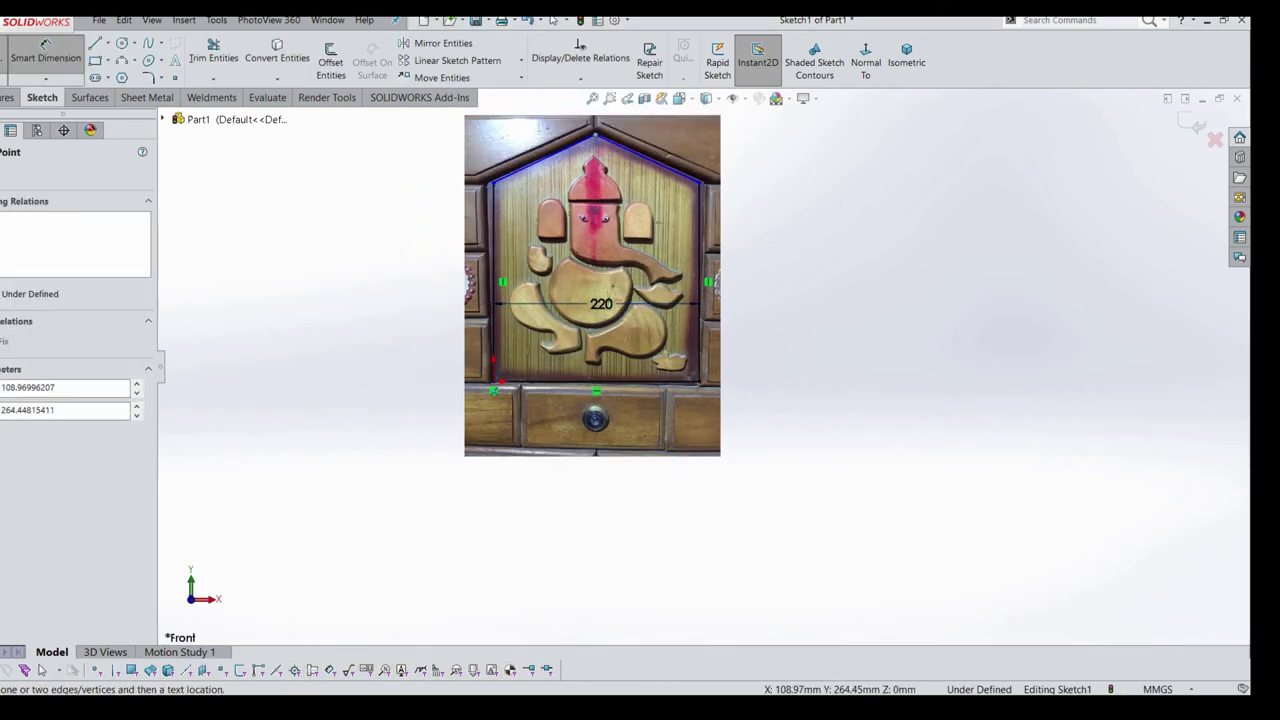
click(650, 381)
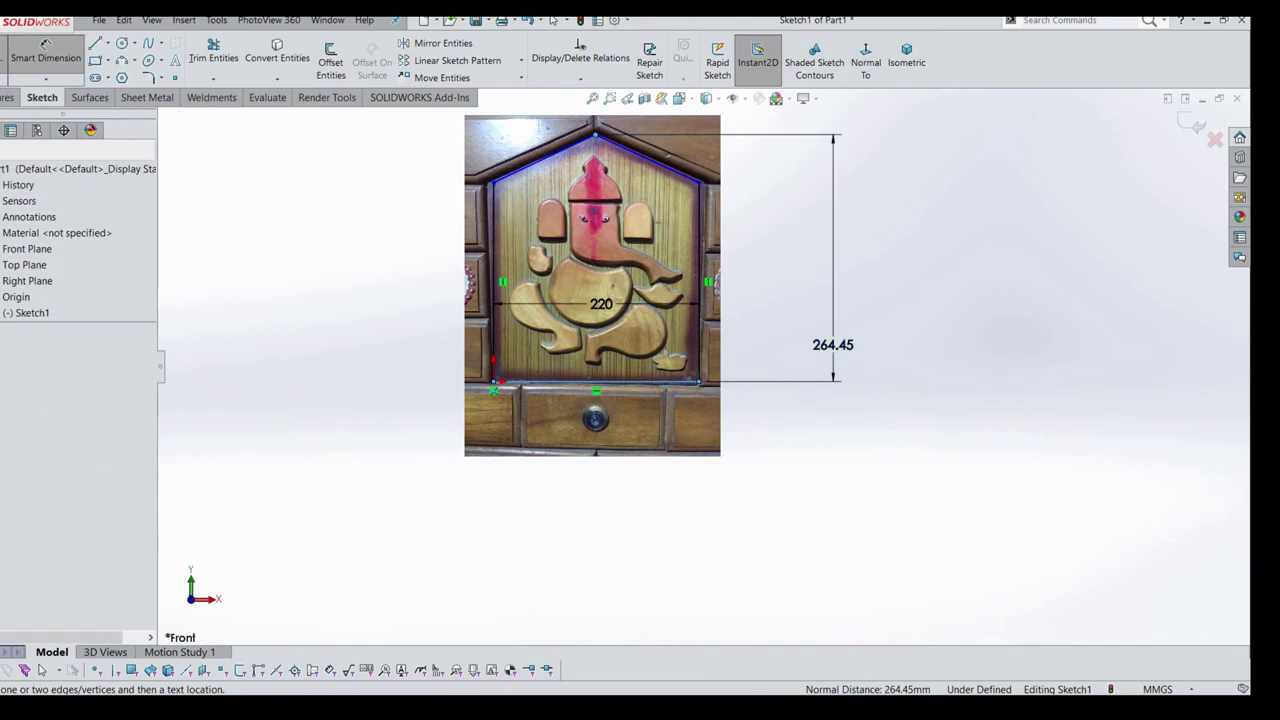
click(833, 330)
text(265)
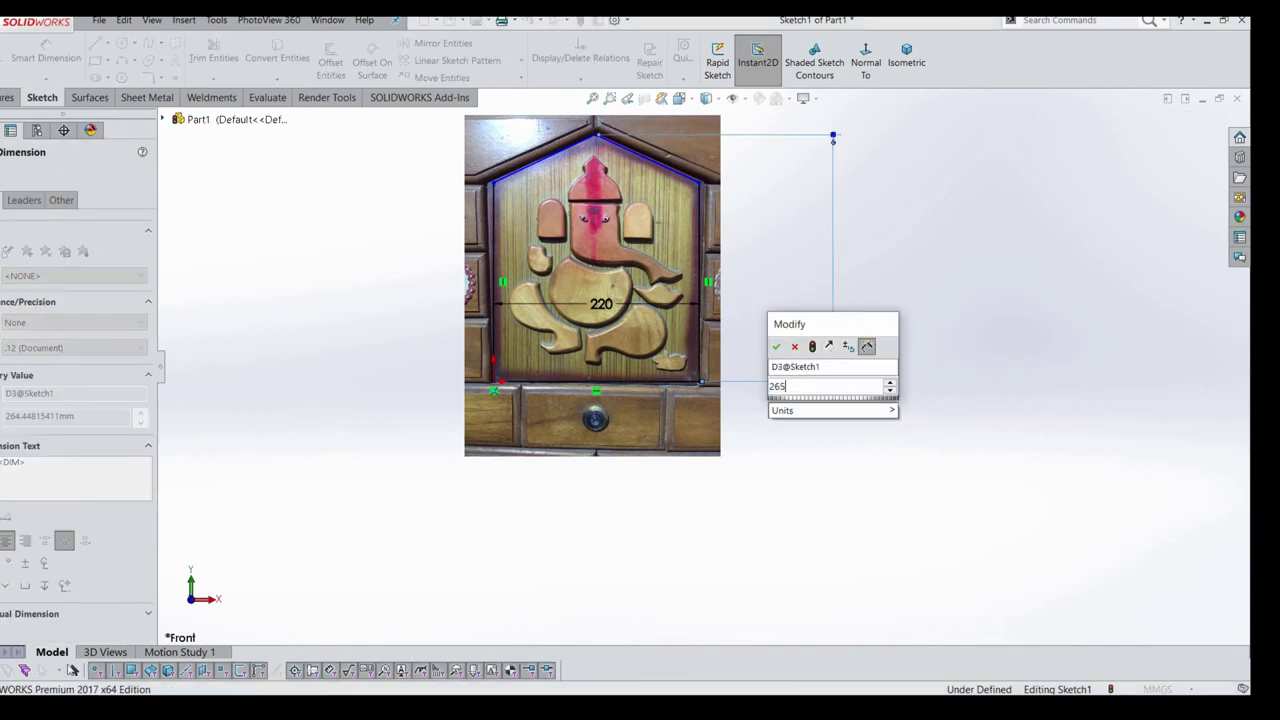
key(Return)
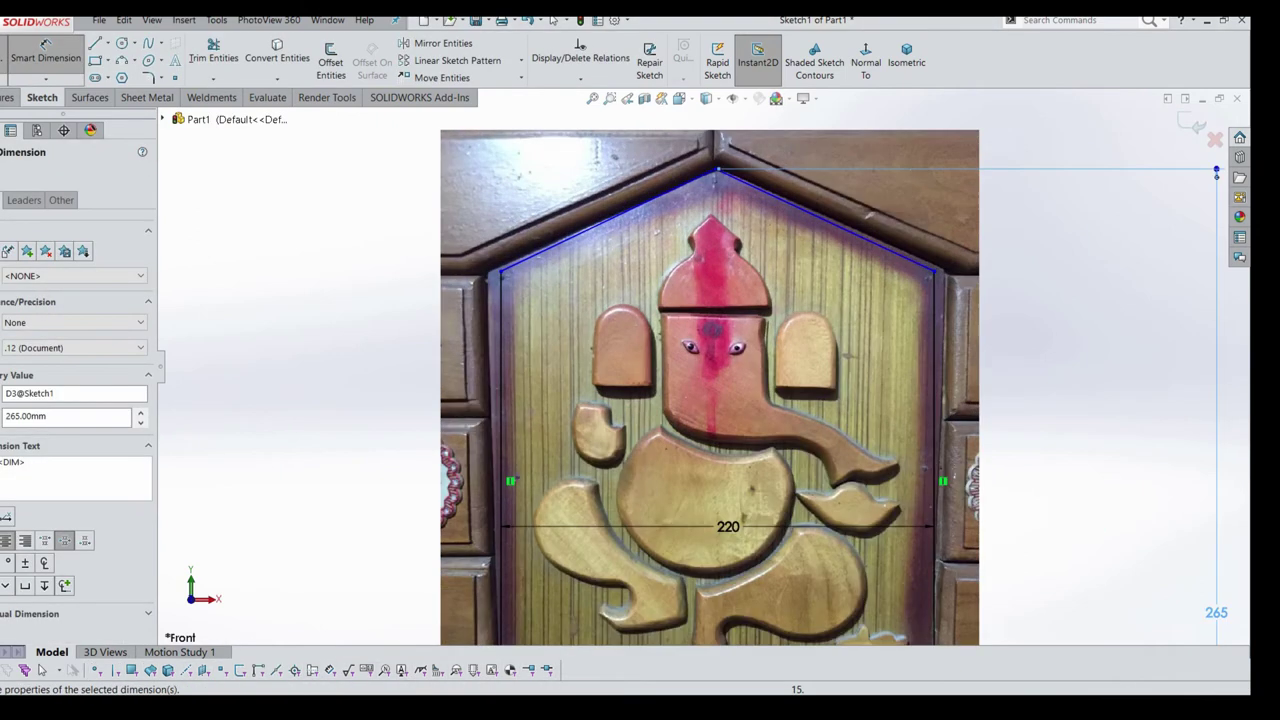
Dimension the angle between the left side and left roof line as 115.50°
click(590, 222)
click(501, 300)
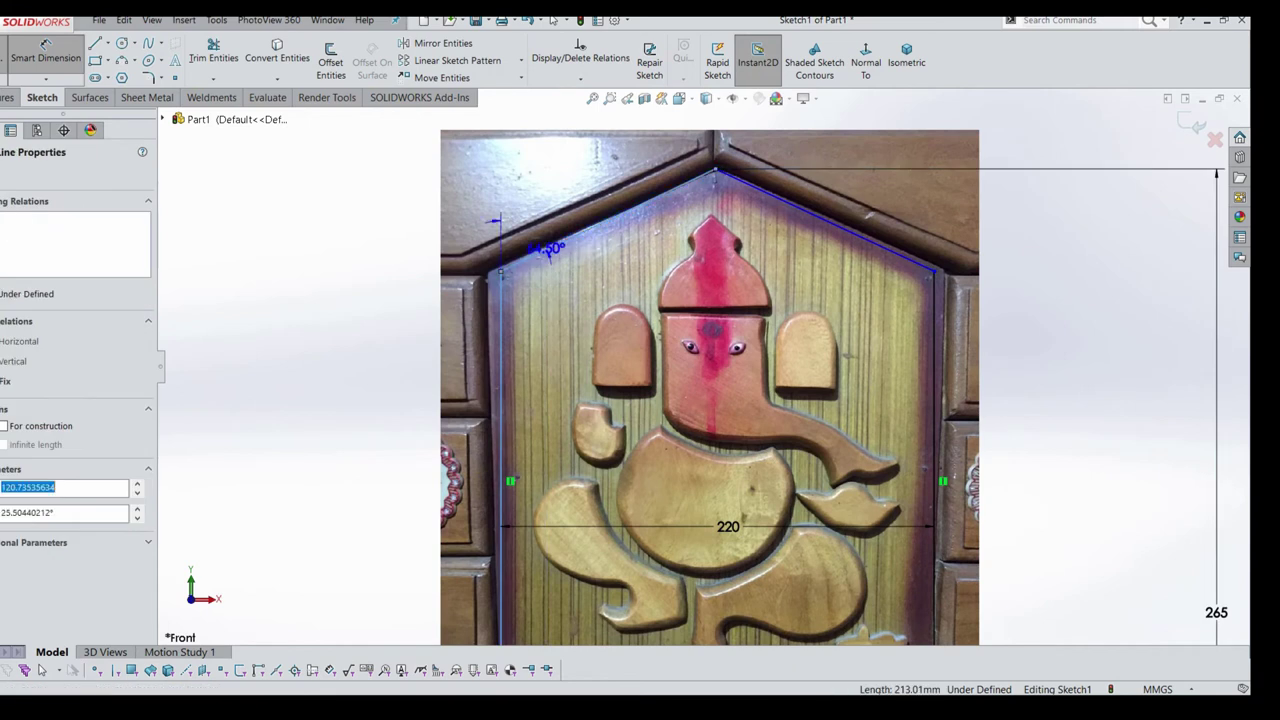
click(548, 310)
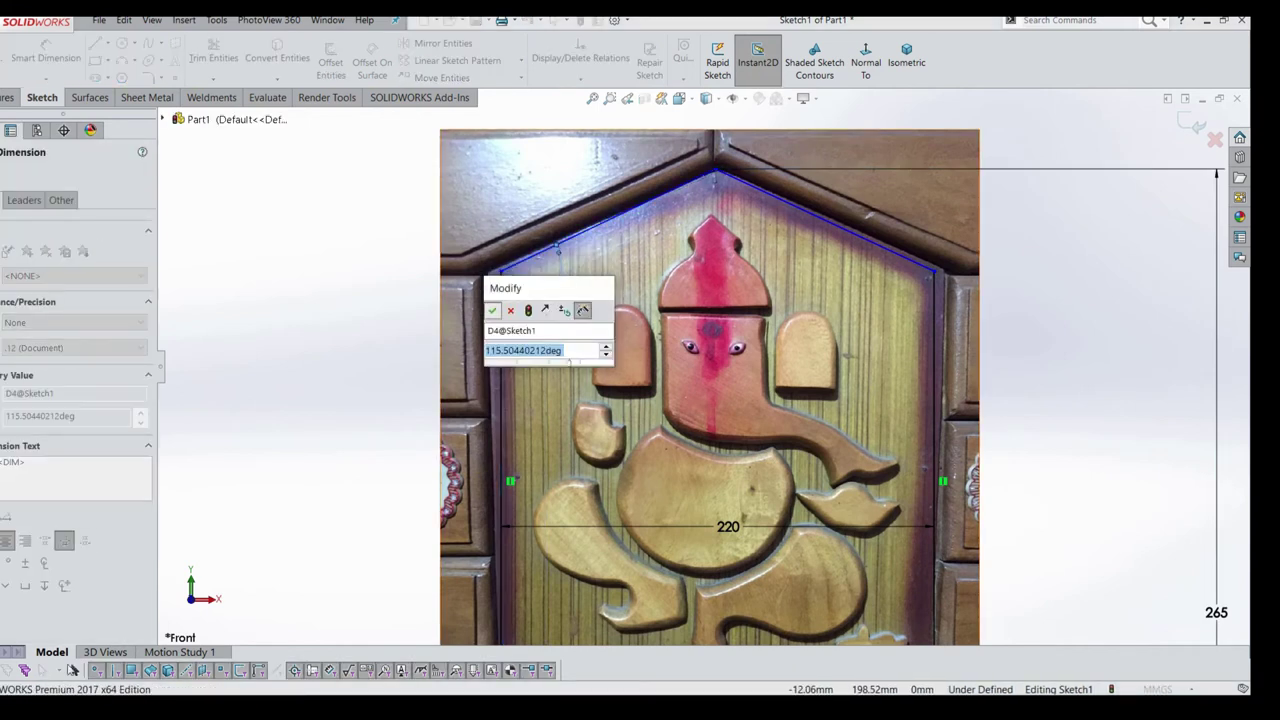
key(Return)
key(f)
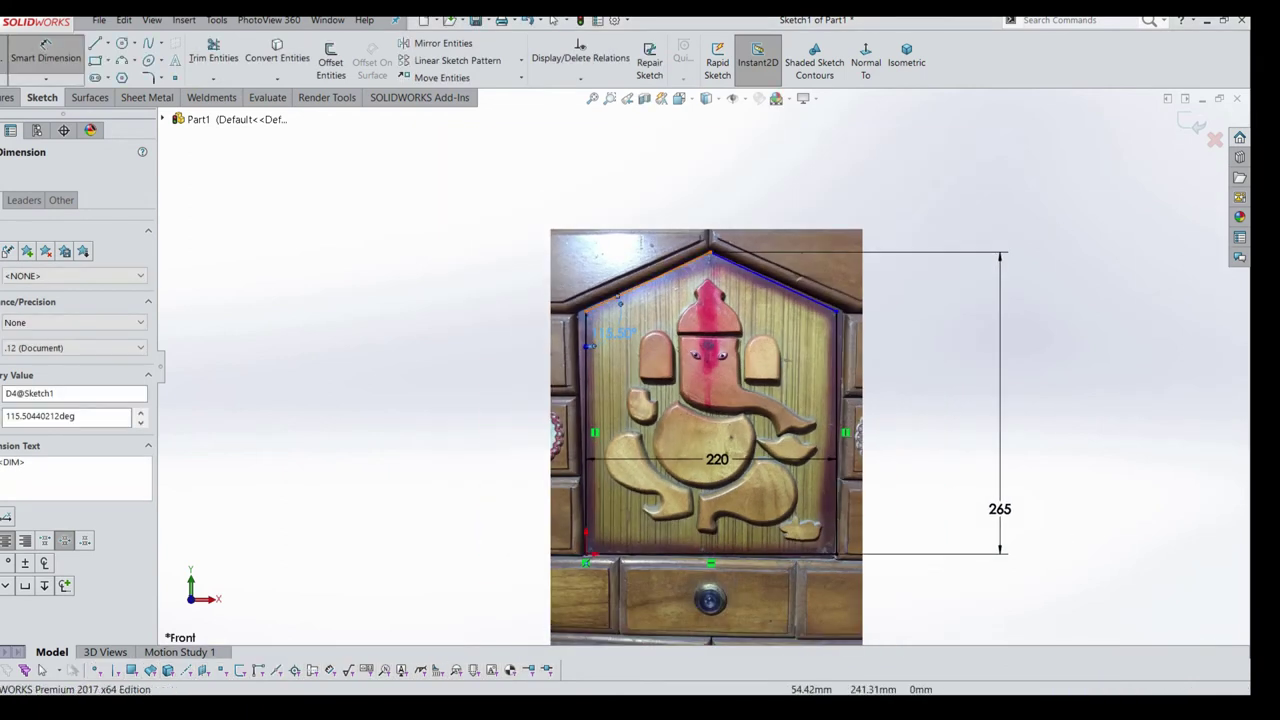
click(619, 298)
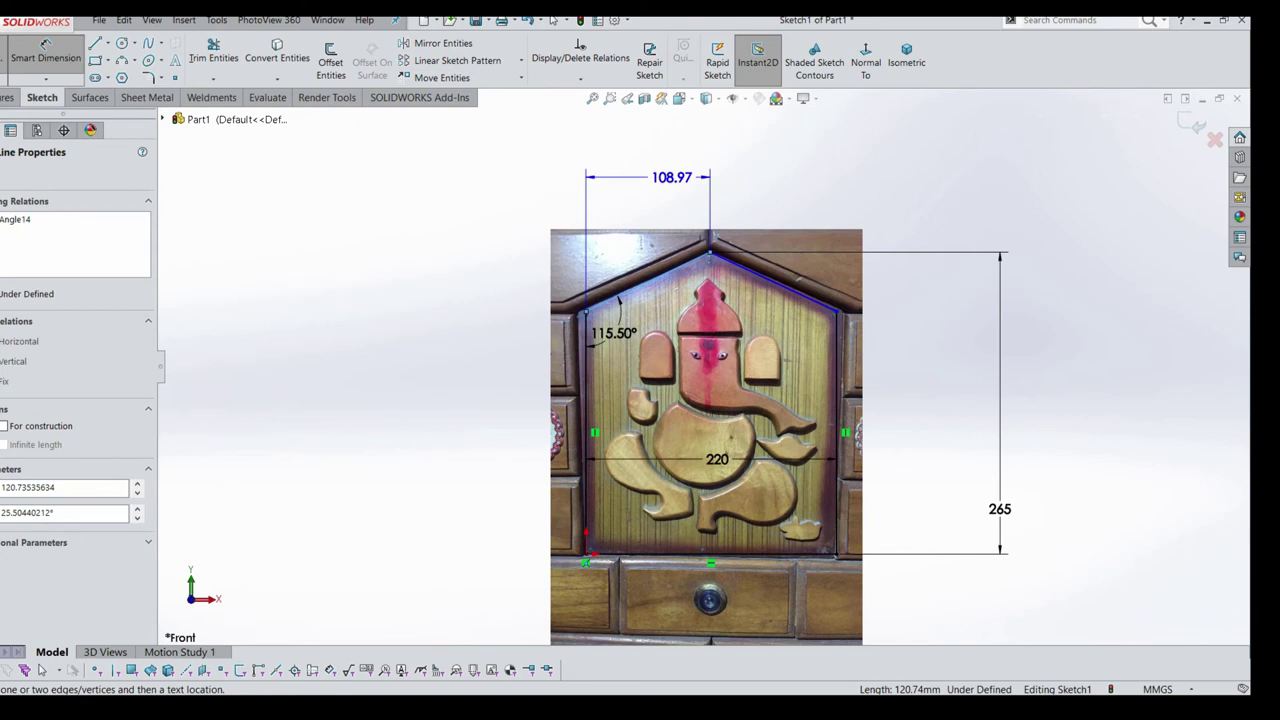
key(Escape)
click(619, 298)
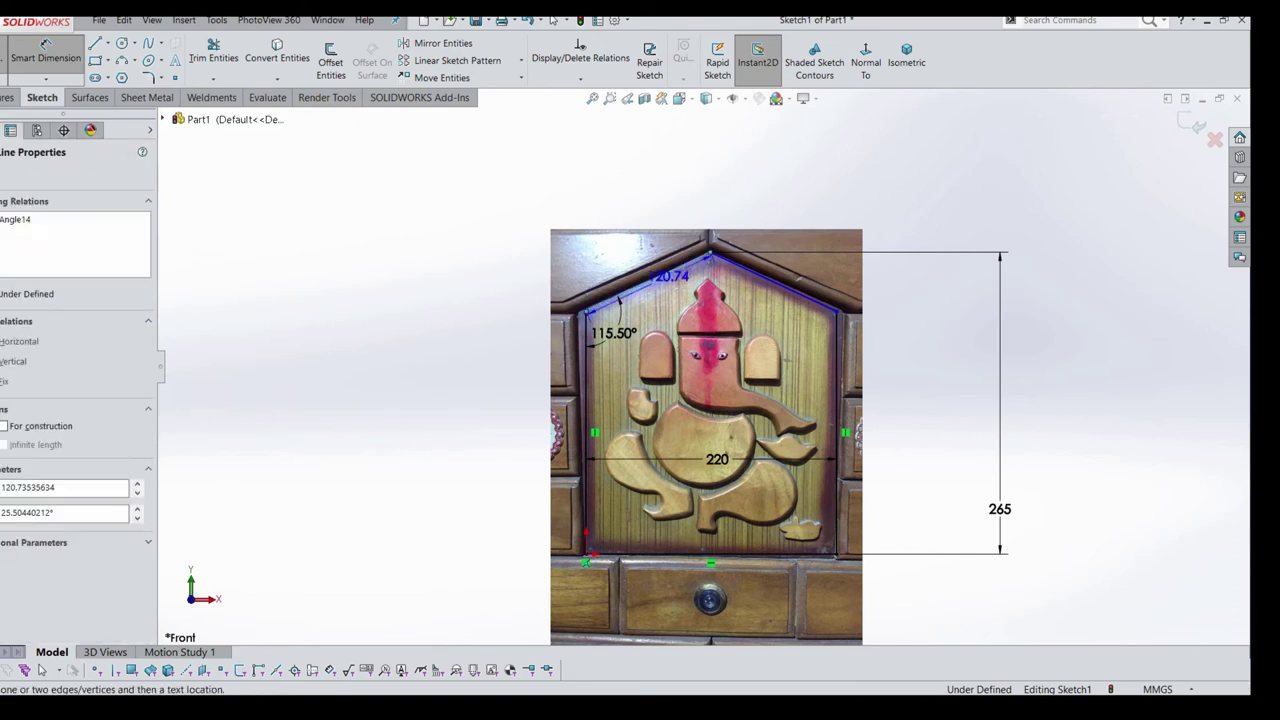
key(Escape)
key(Escape)
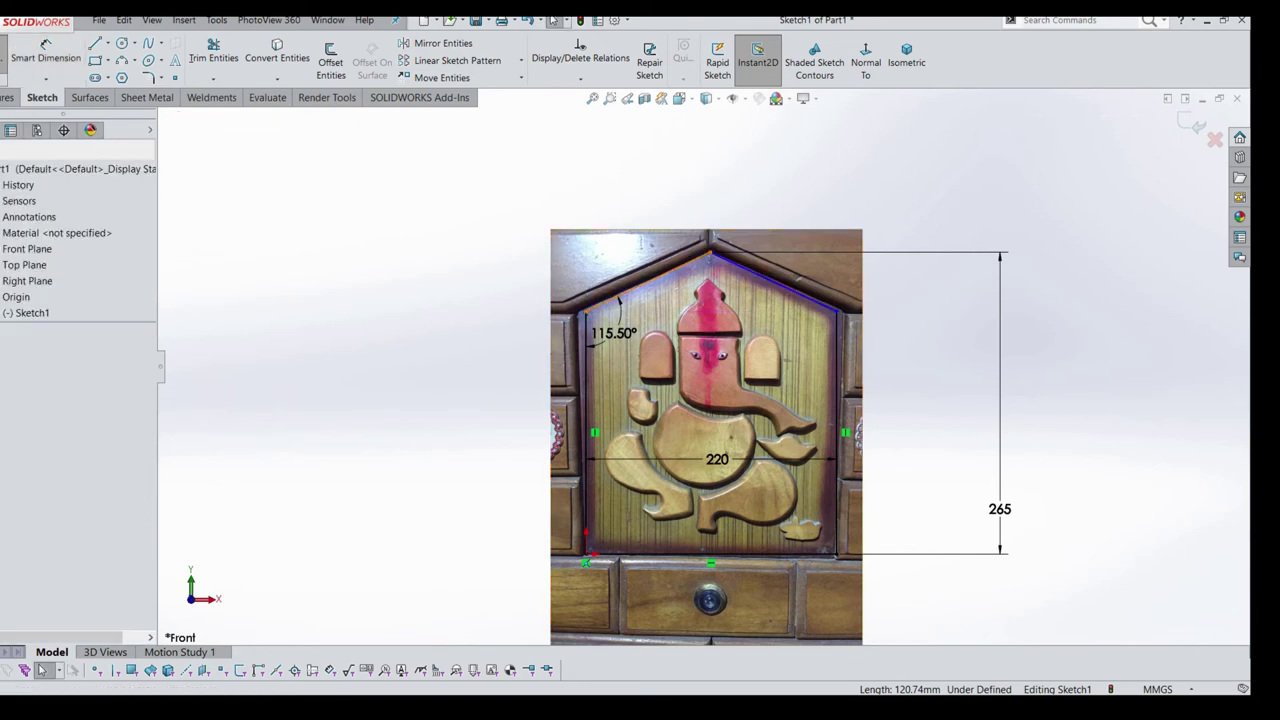
Make the two roof lines equal in length
click(640, 287)
ctrl+click(760, 277)
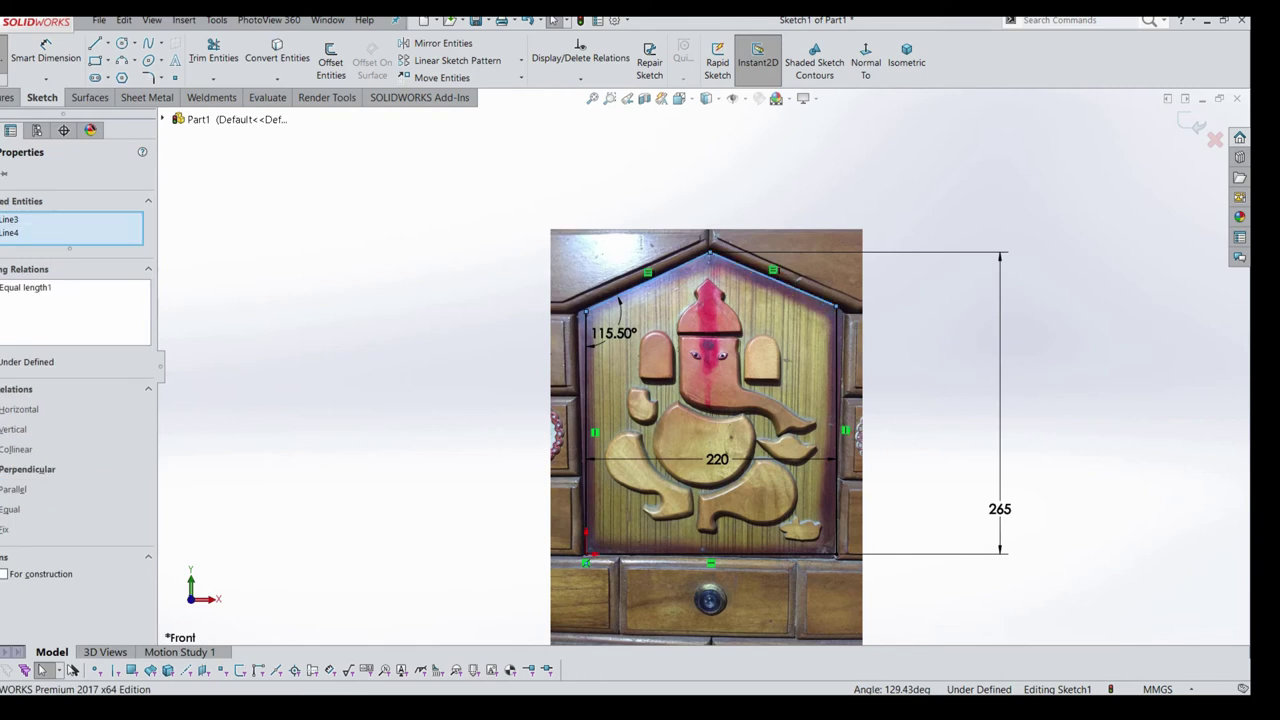
key(Escape)
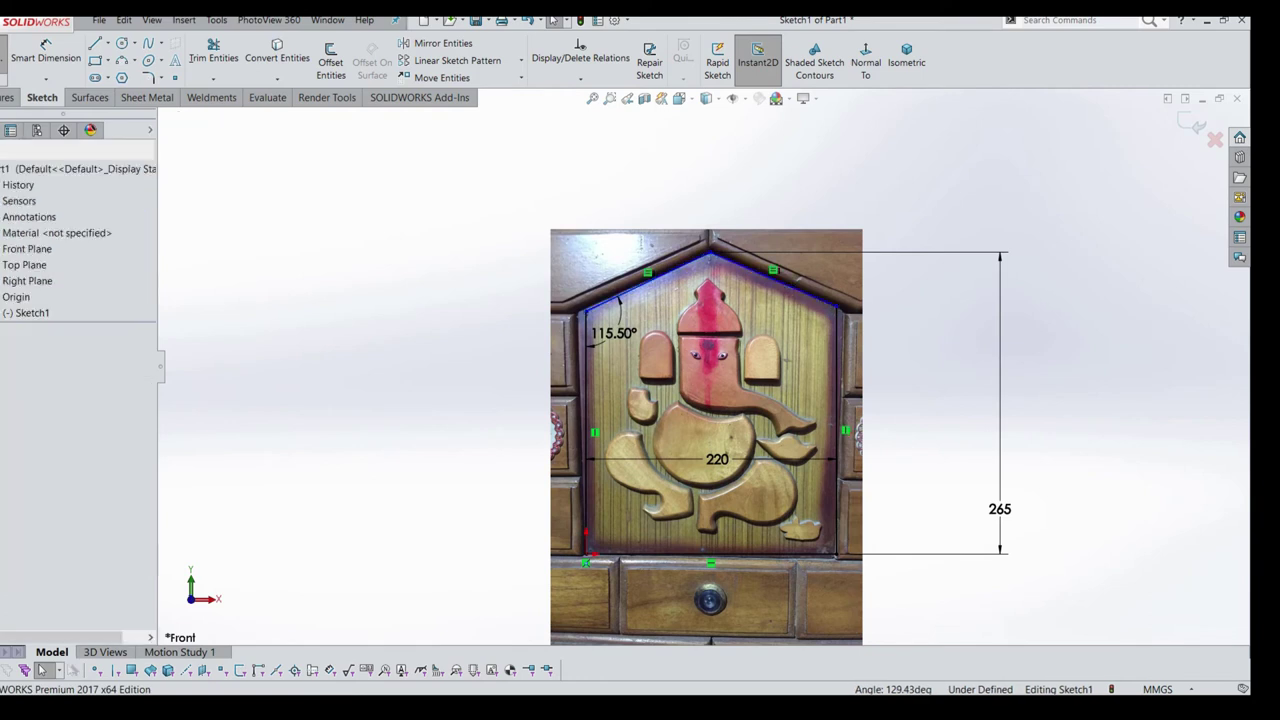
Dimension the apex angle between the two roof lines as 130°
click(45, 50)
click(586, 312)
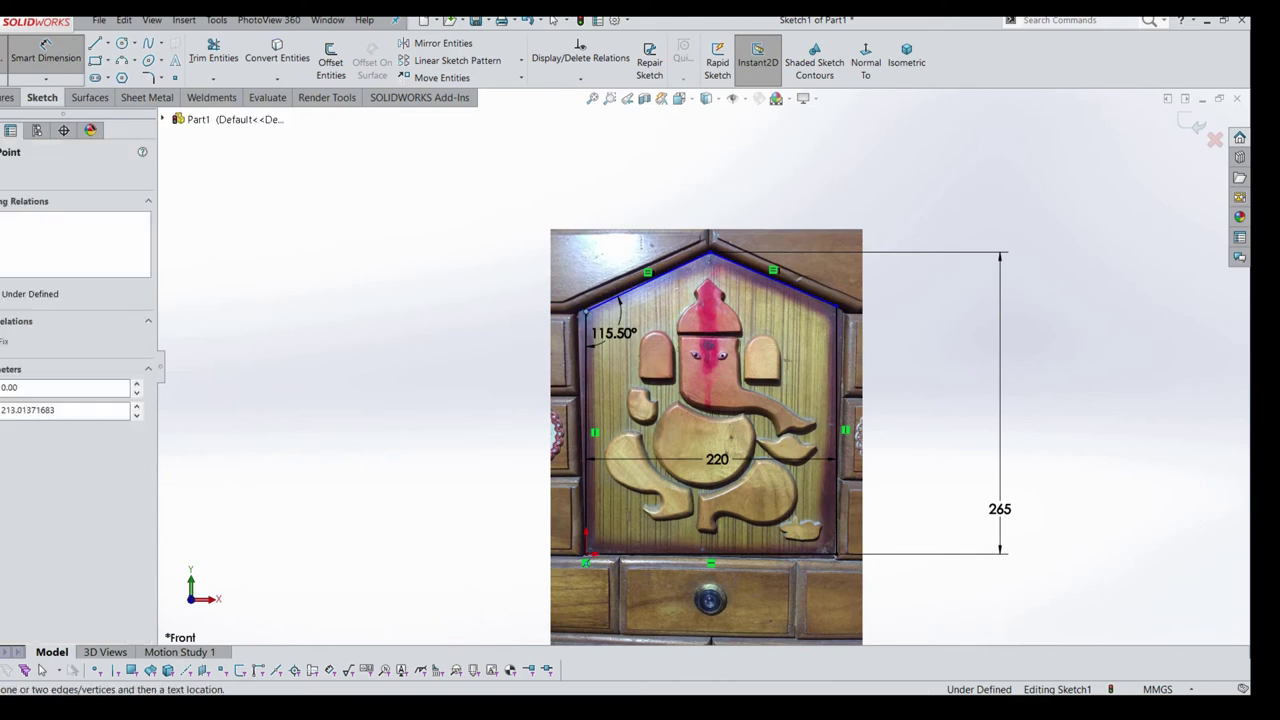
click(836, 305)
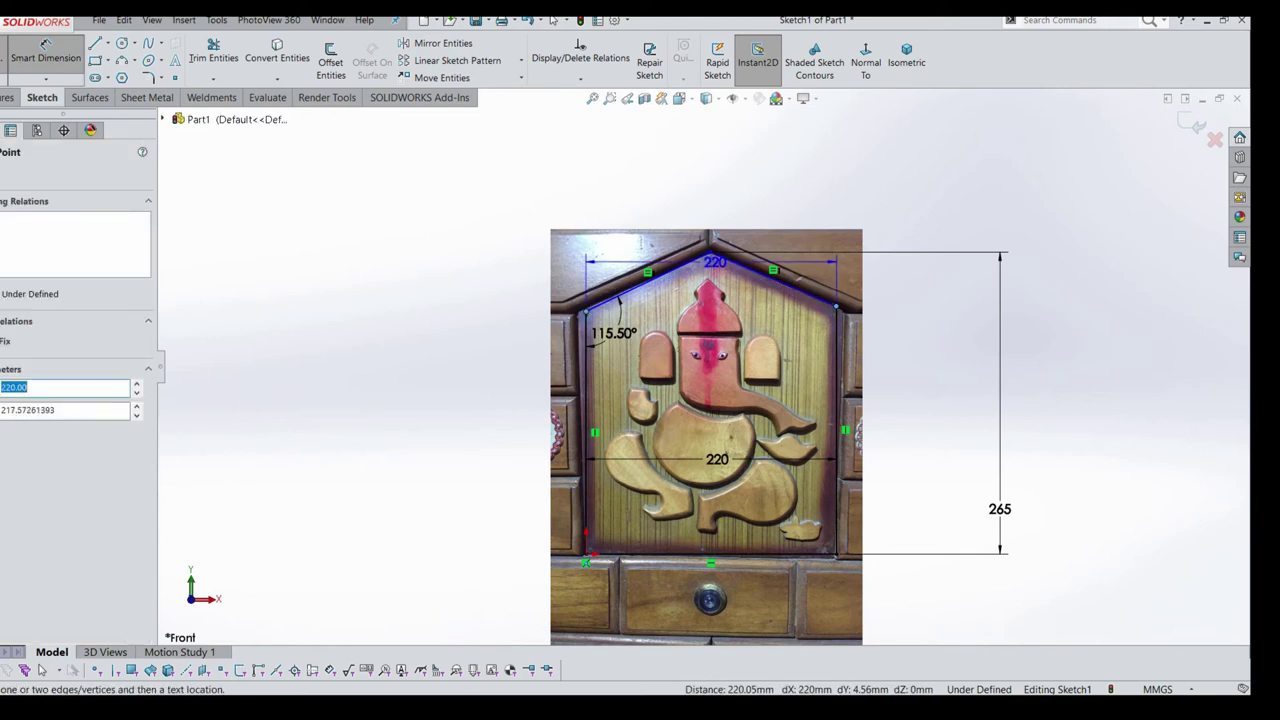
click(709, 254)
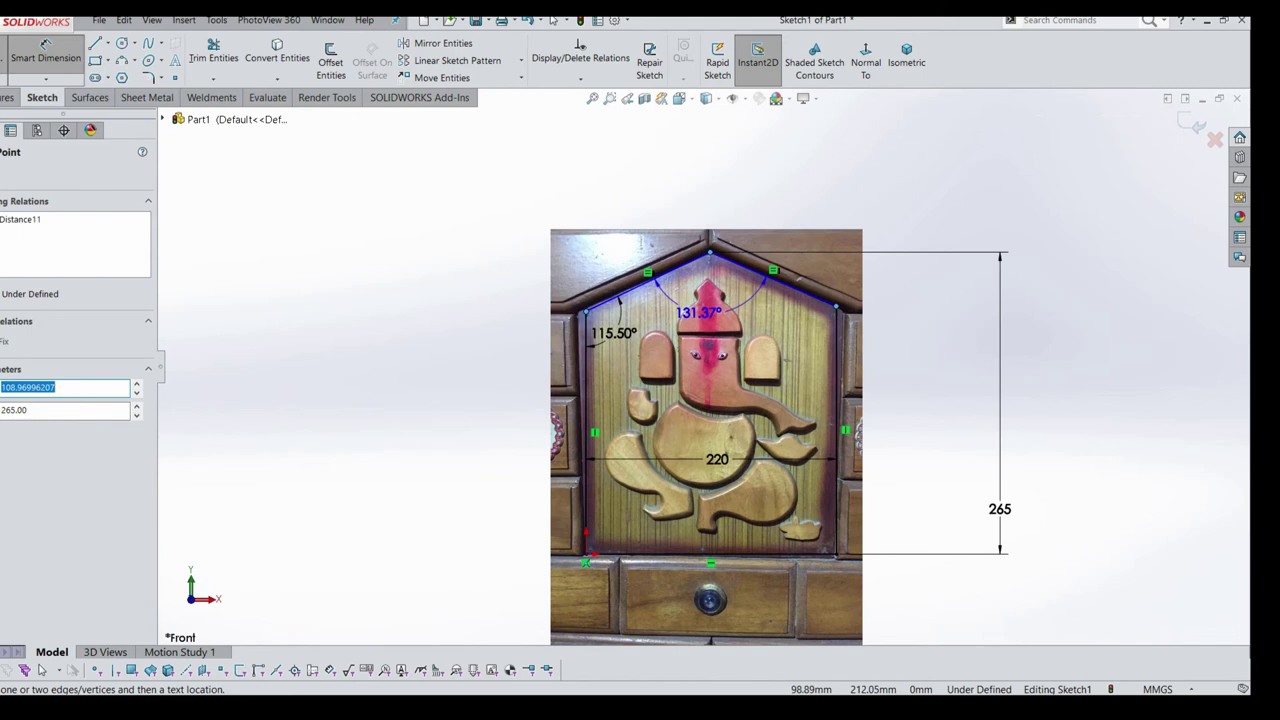
click(712, 306)
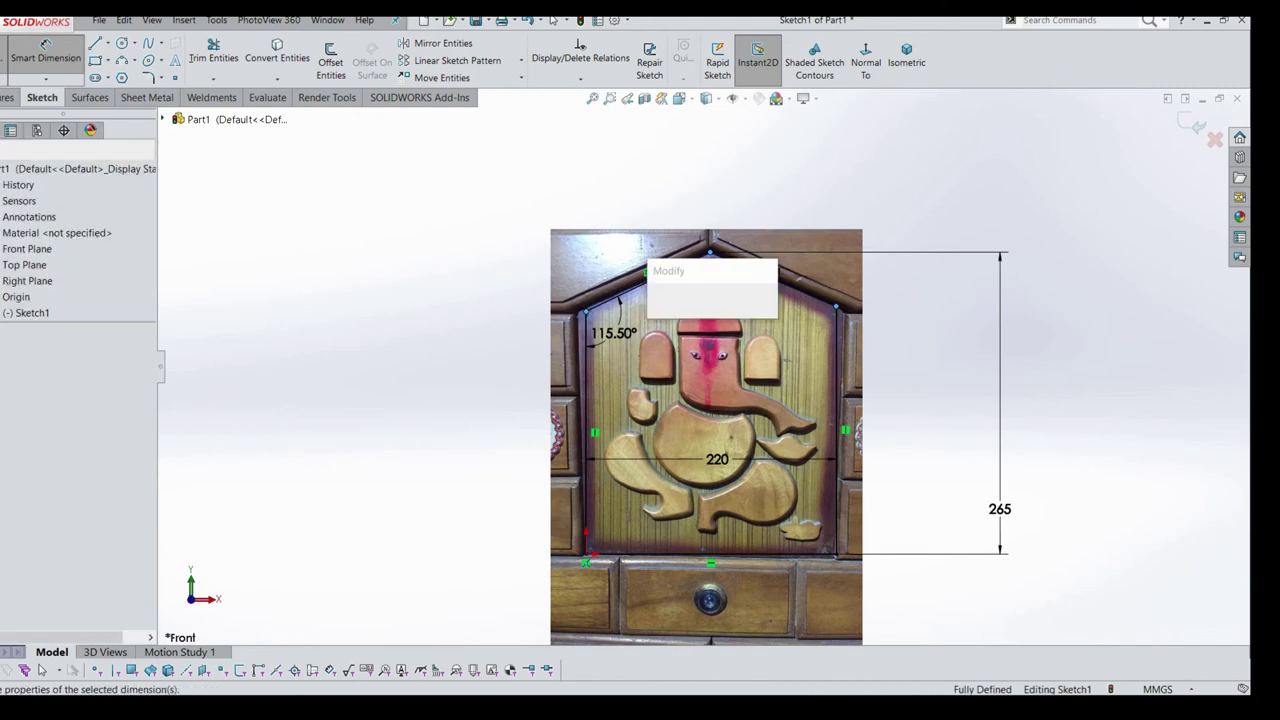
text(130)
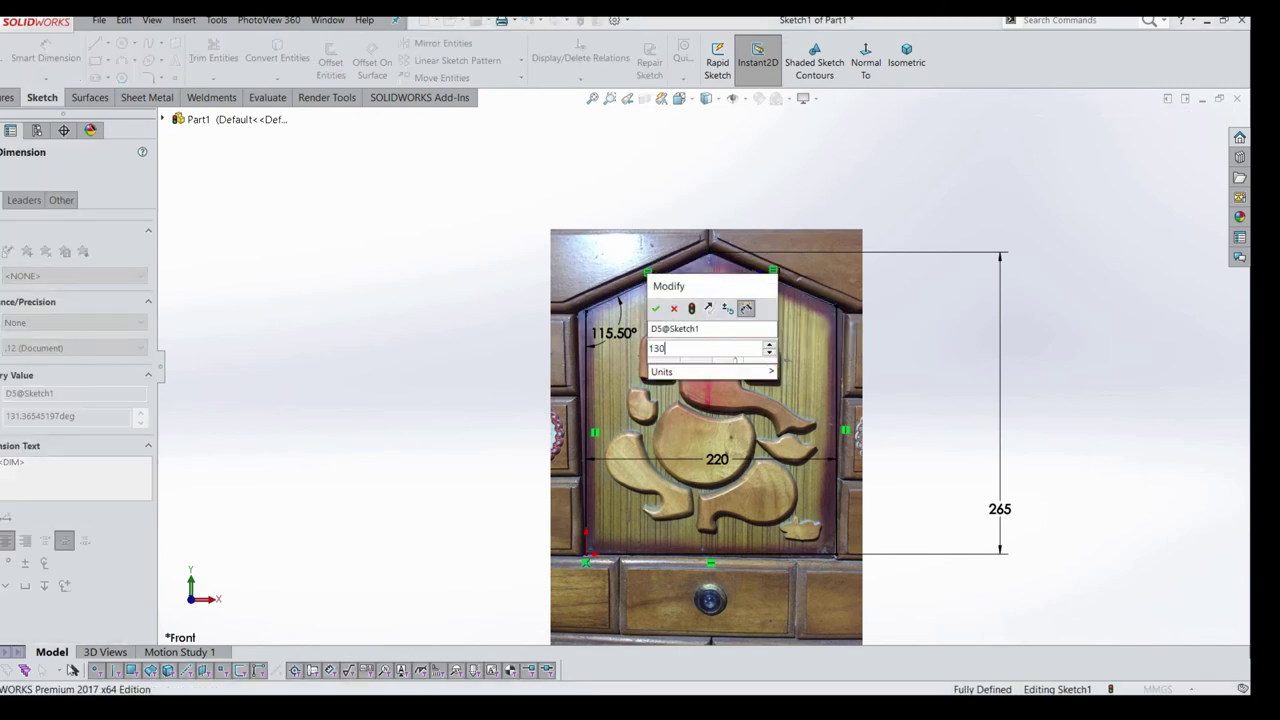
key(Return)
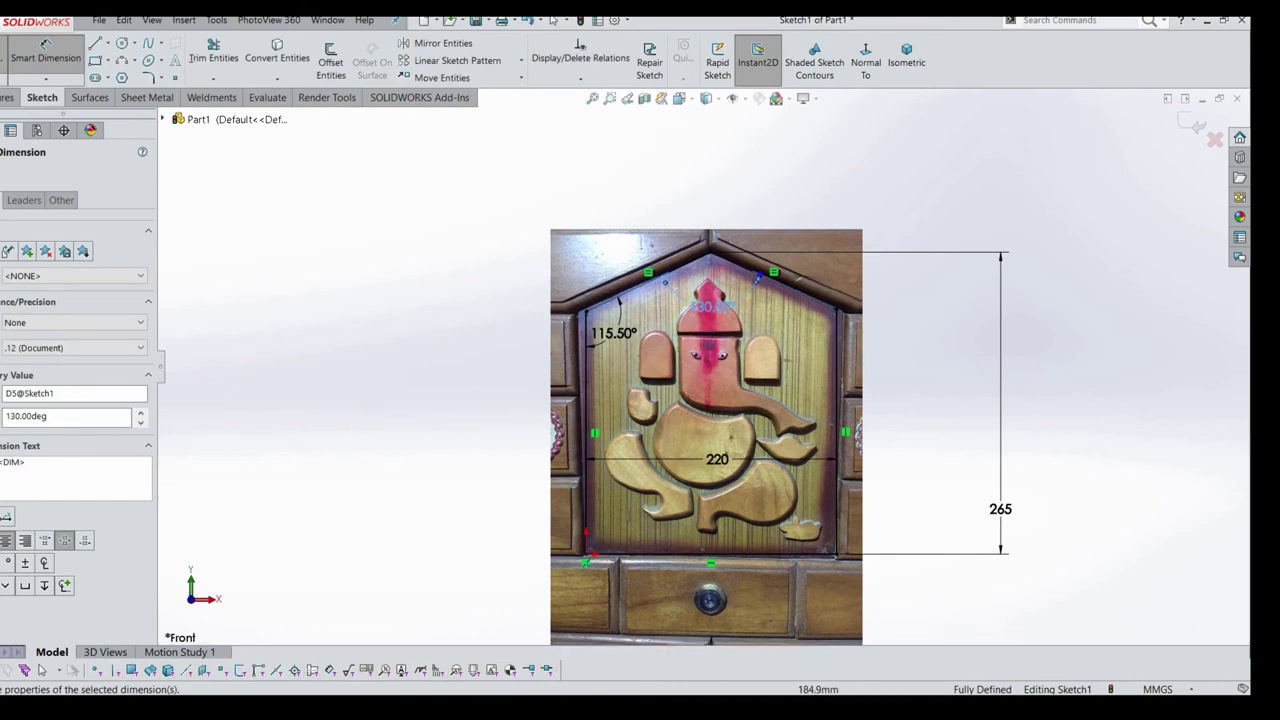
Finish dimensioning and exit the fully defined Sketch1
scroll(857, 310, down, 1)
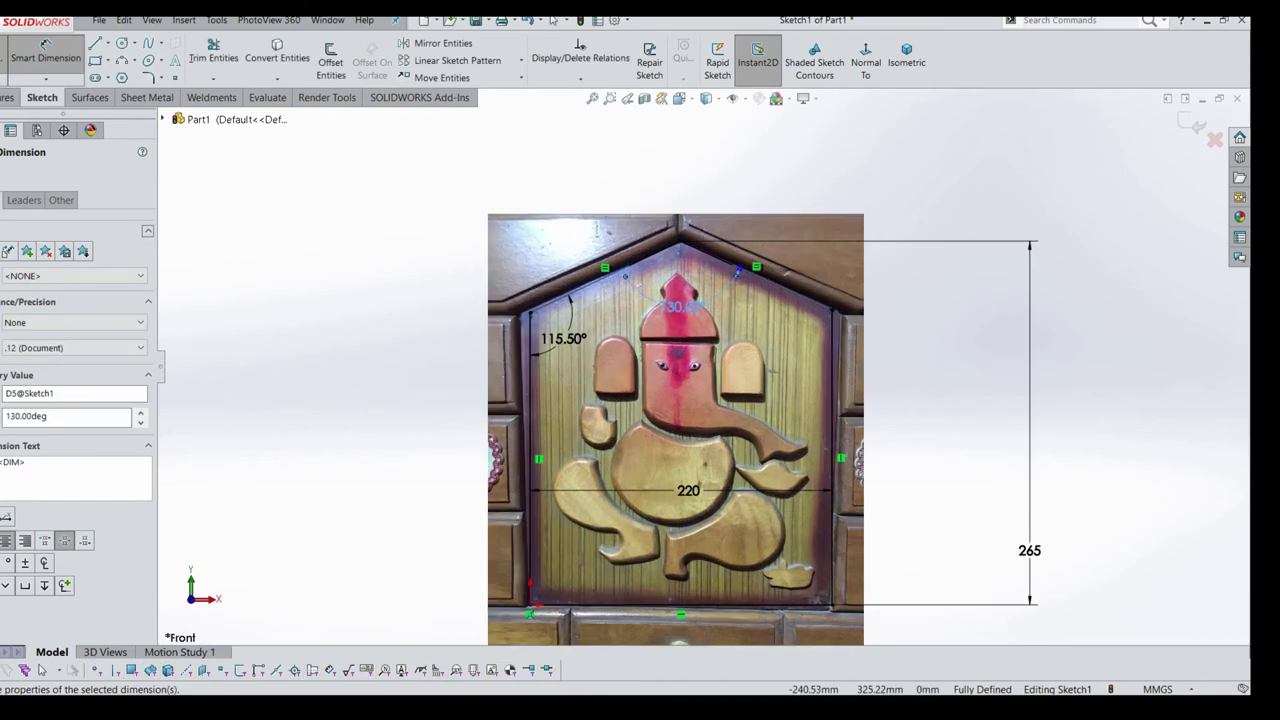
click(45, 45)
scroll(790, 388, up, 2)
middle_drag(790, 388, 780, 390)
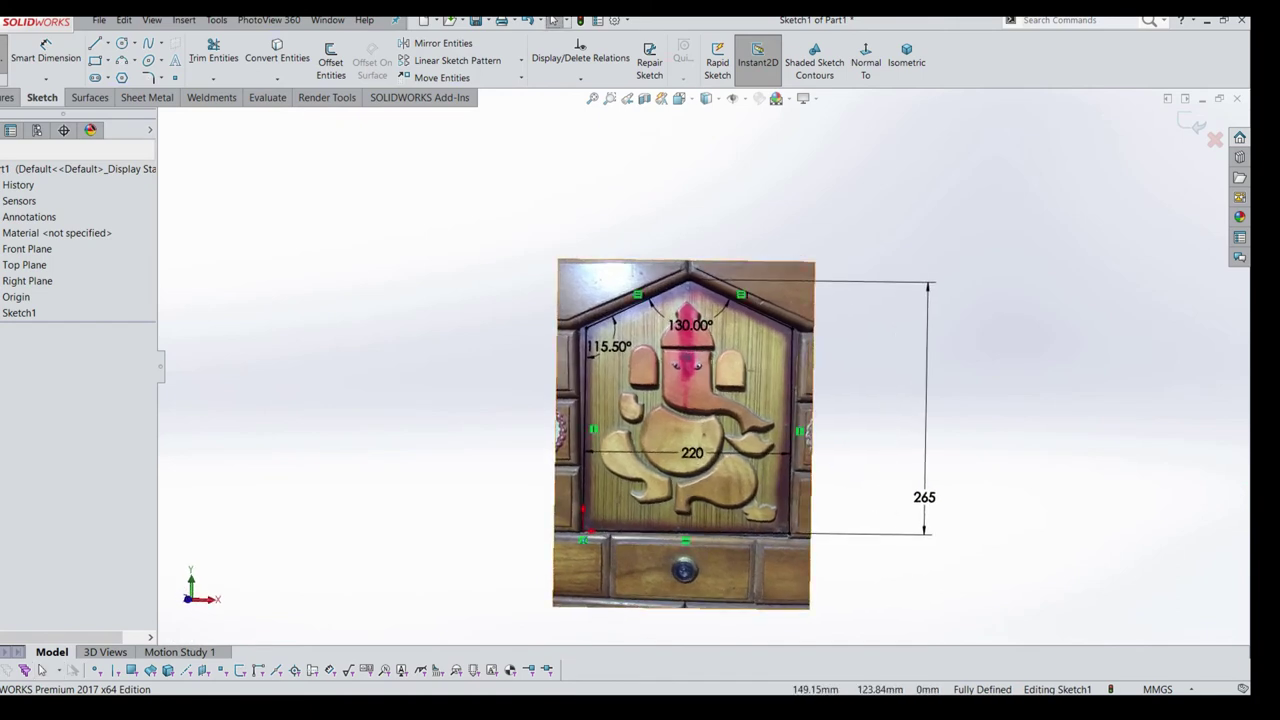
scroll(693, 405, down, 2)
scroll(693, 405, down, 2)
scroll(693, 405, up, 2)
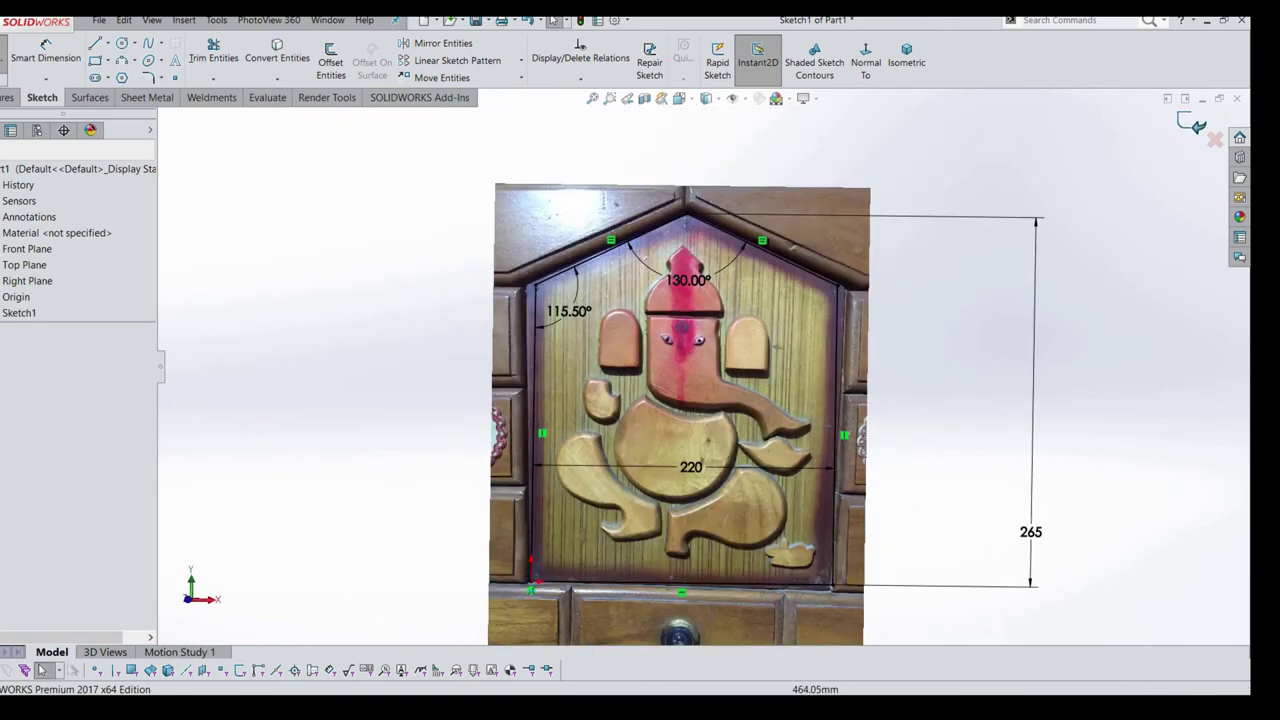
key(ctrl+b)
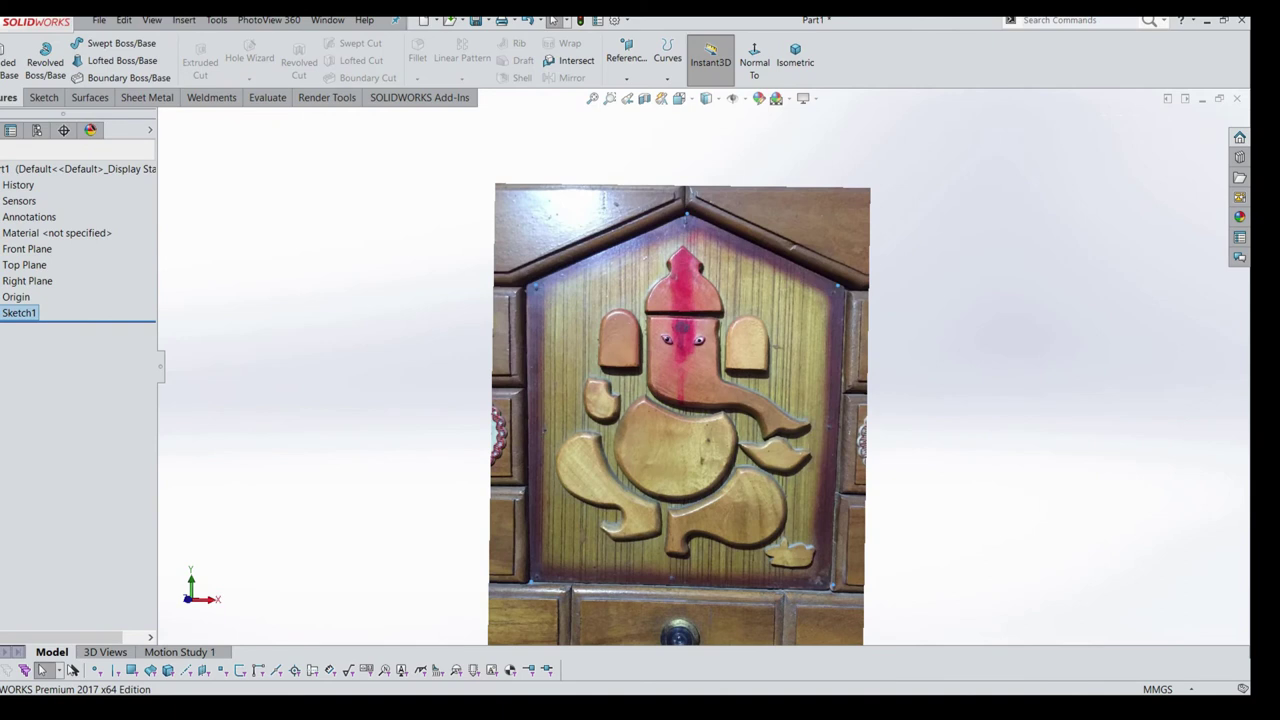
Start a new sketch on the Front Plane and zoom to the crown
click(27, 248)
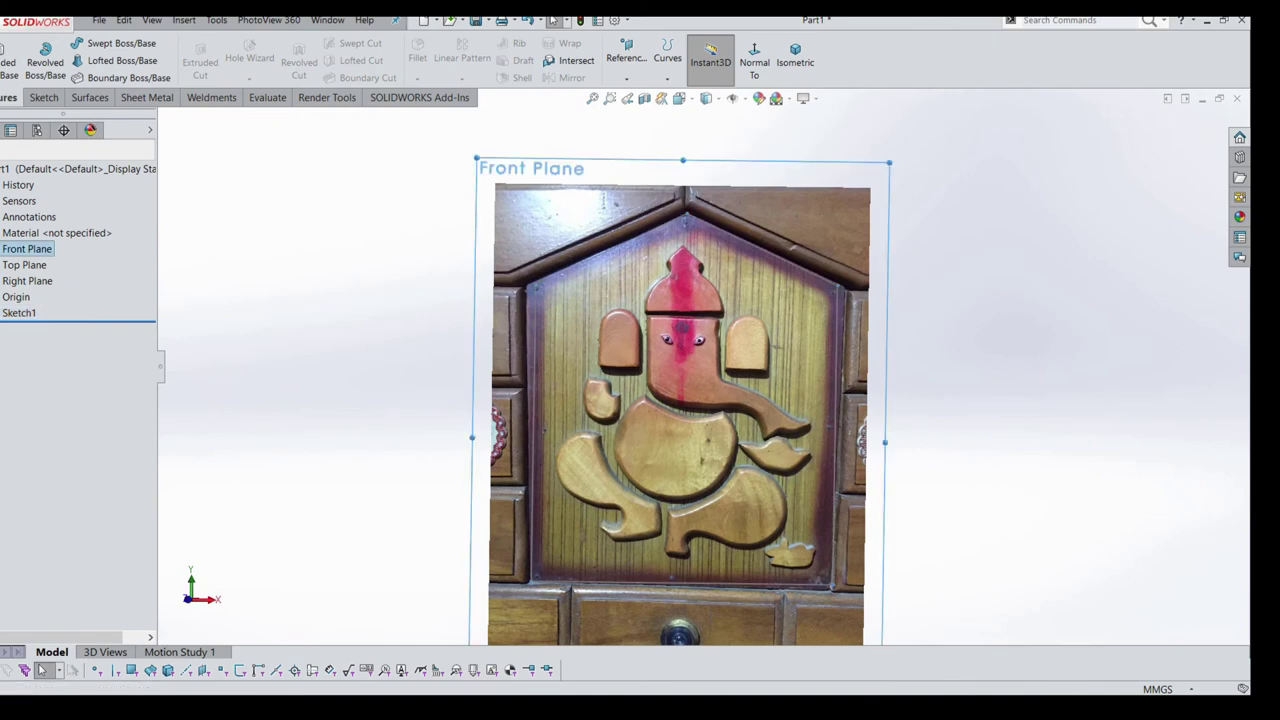
click(69, 220)
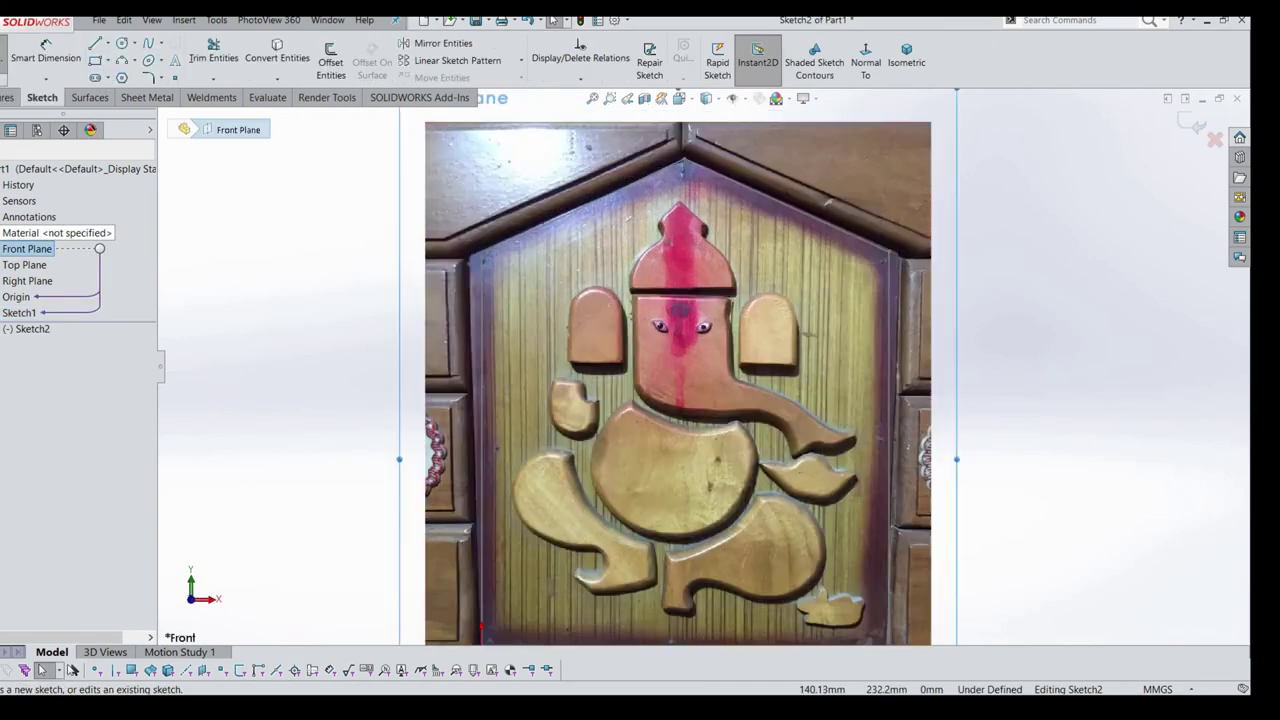
scroll(668, 202, down, 3)
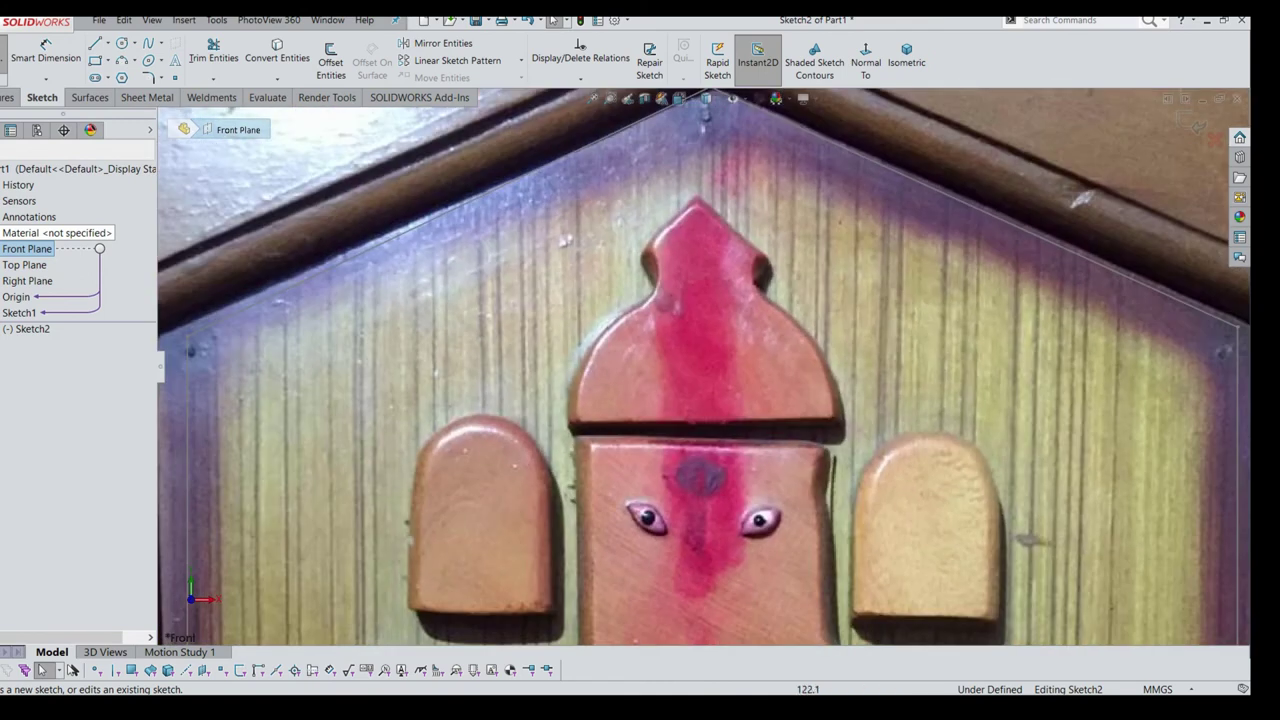
scroll(812, 456, up, 5)
scroll(812, 456, down, 4)
scroll(812, 456, down, 1)
scroll(812, 456, down, 1)
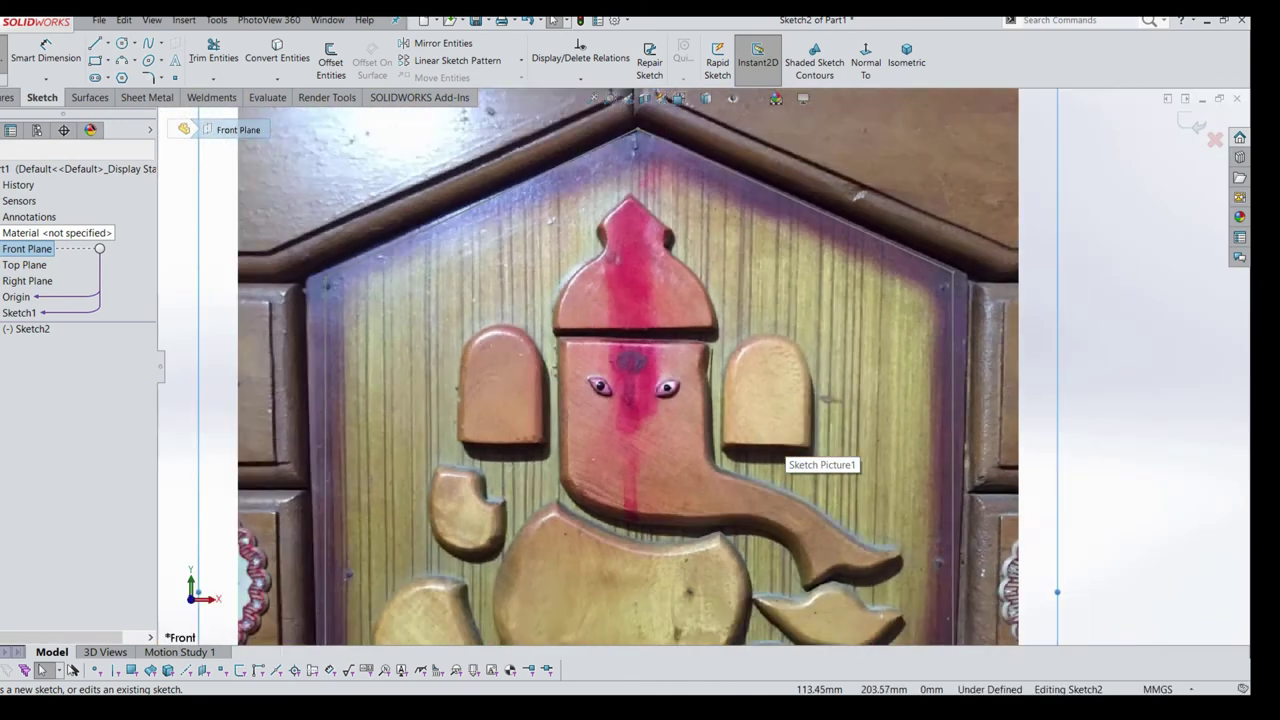
scroll(790, 458, down, 1)
scroll(790, 458, down, 1)
scroll(790, 458, up, 1)
scroll(790, 458, down, 1)
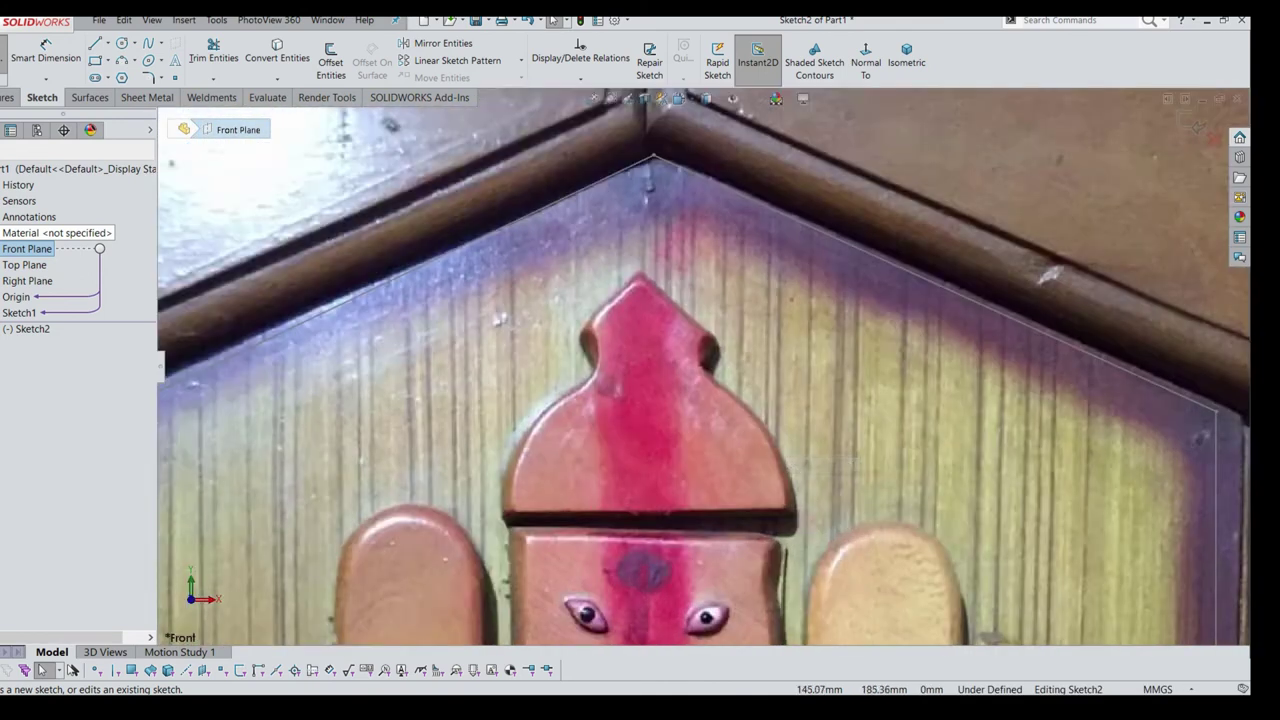
scroll(872, 583, down, 1)
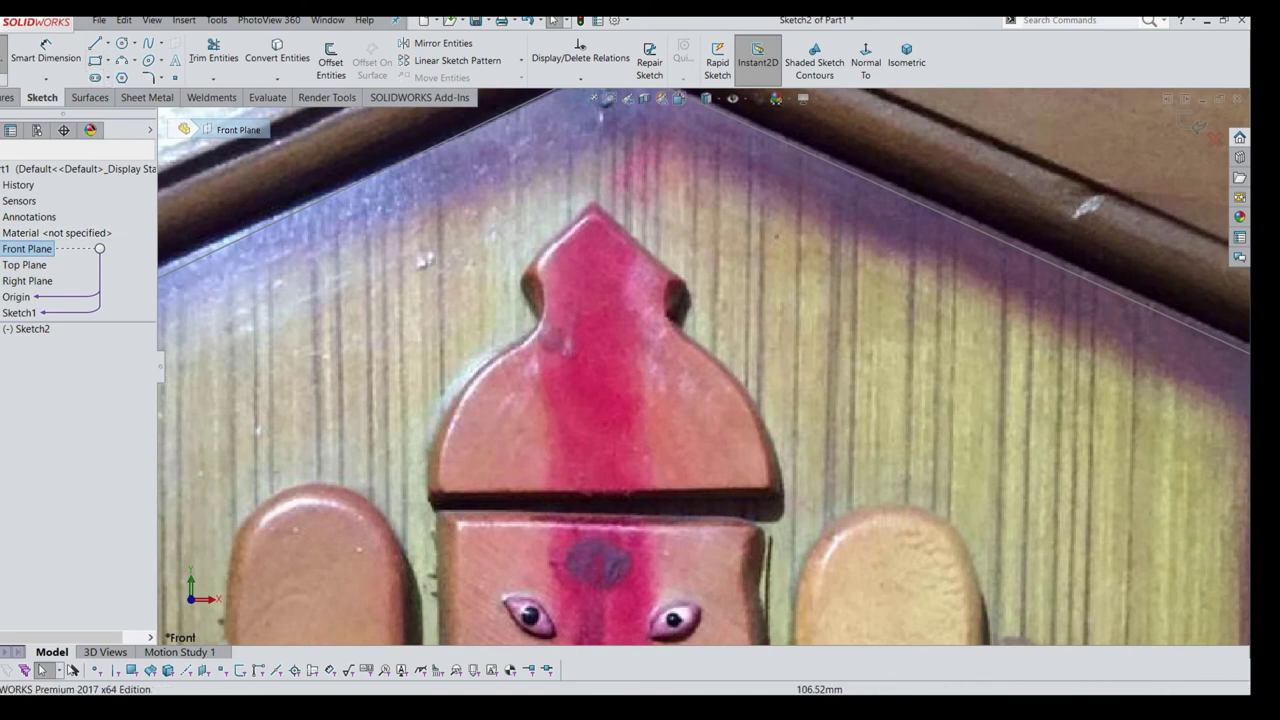
Draw a 57.3 mm line along the crown's bottom edge
click(96, 44)
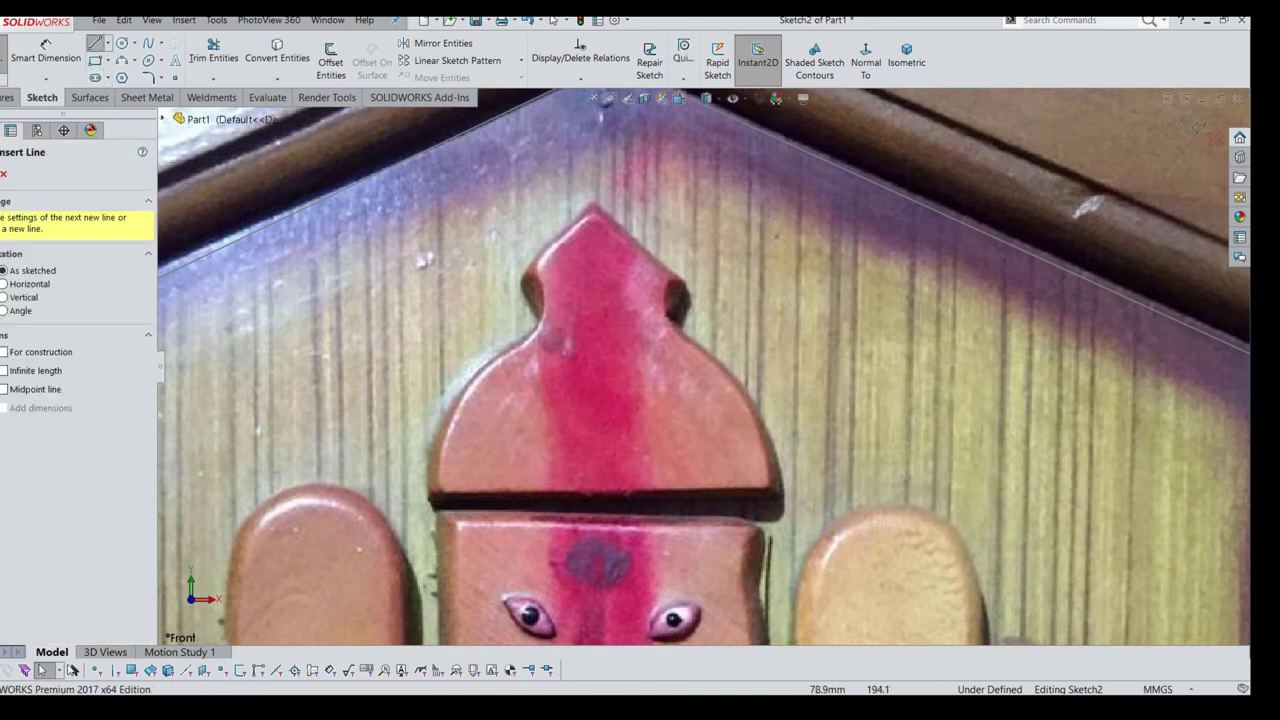
click(432, 493)
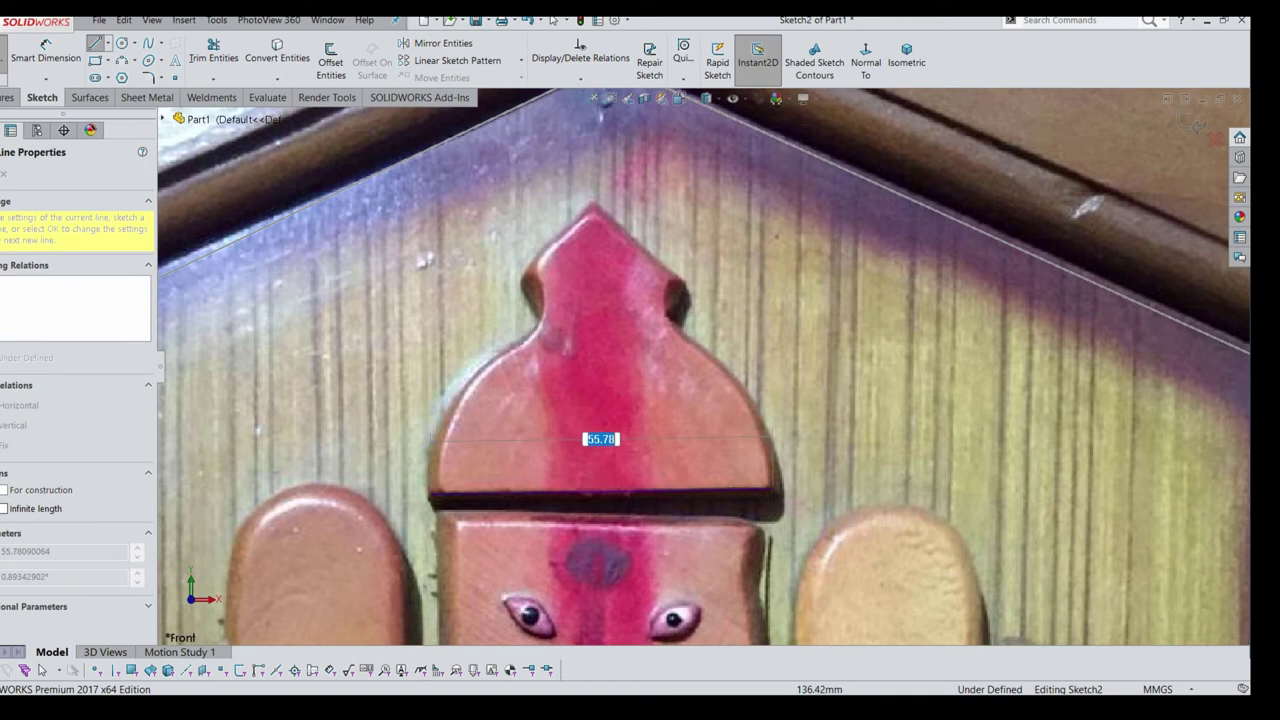
click(782, 492)
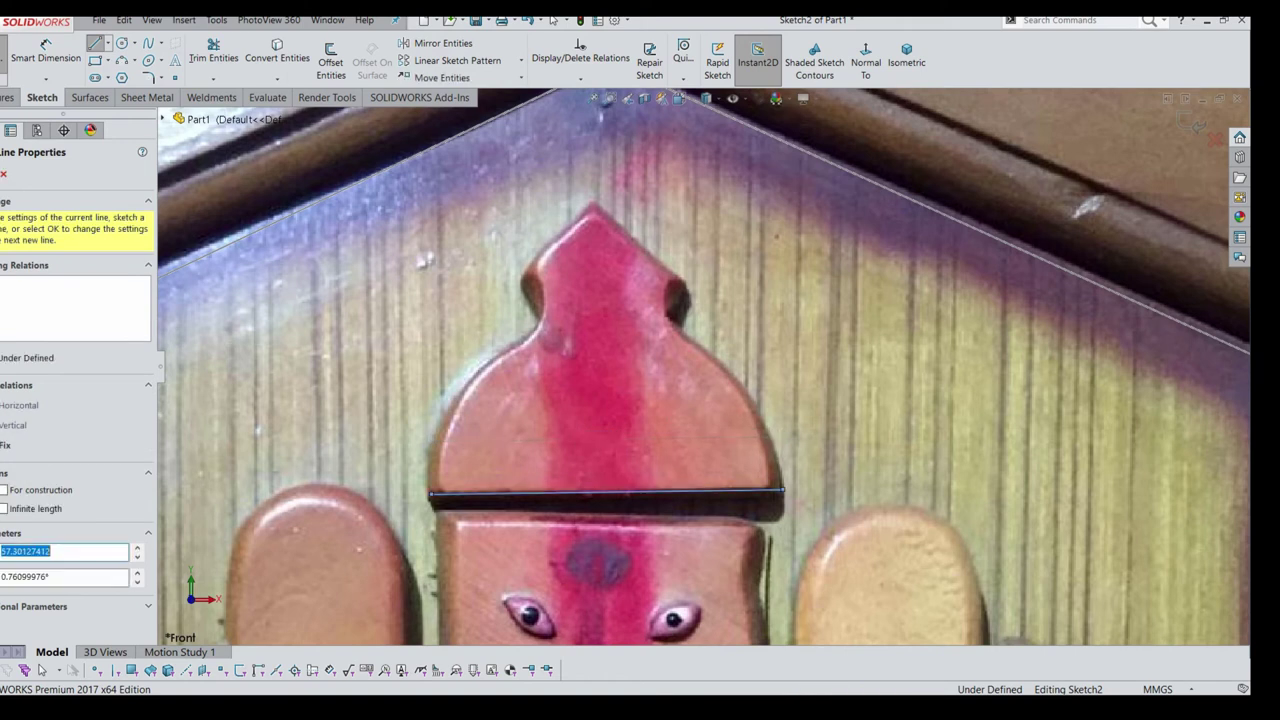
click(553, 20)
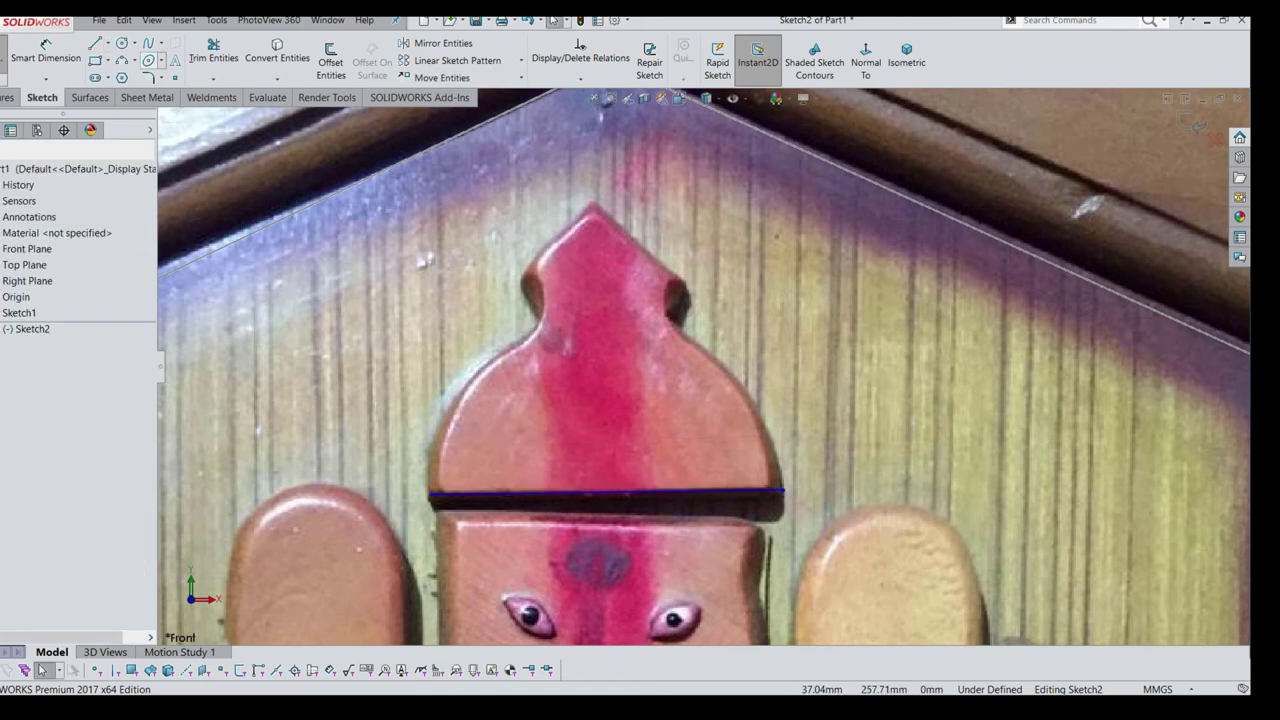
Draw a circle centred on the base line's midpoint, sized to the crown's rounded top
click(121, 43)
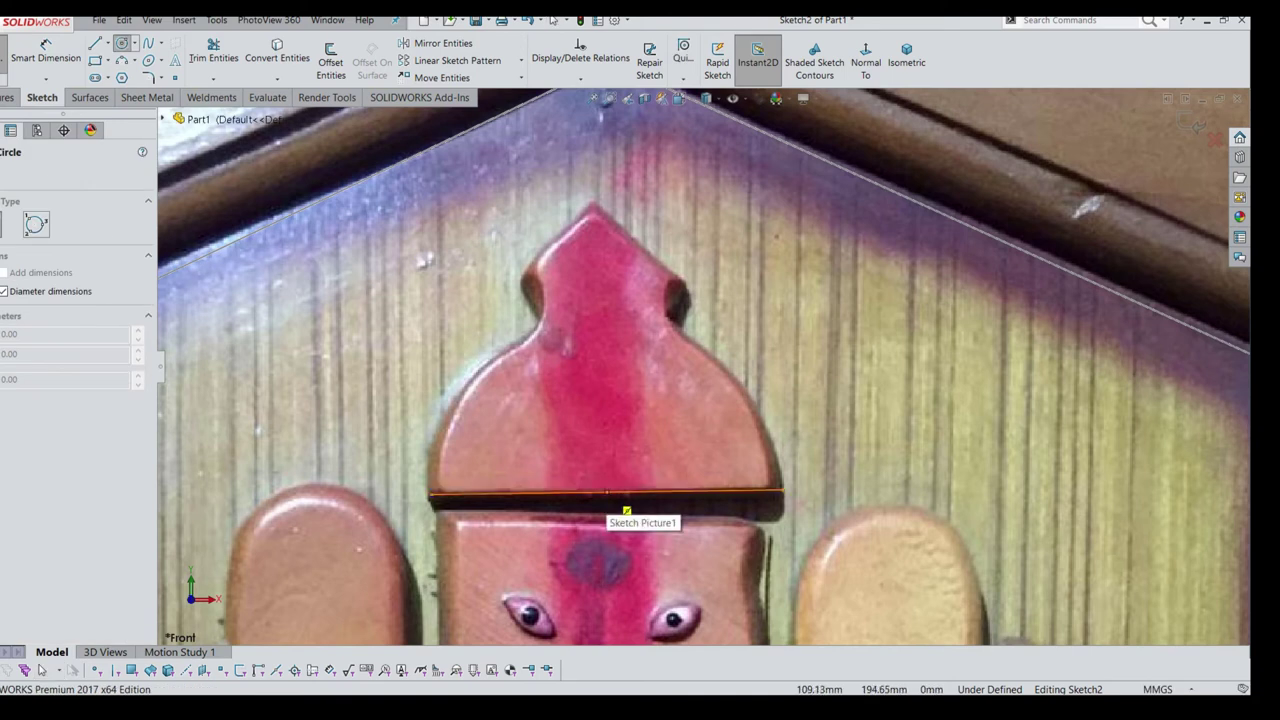
click(606, 492)
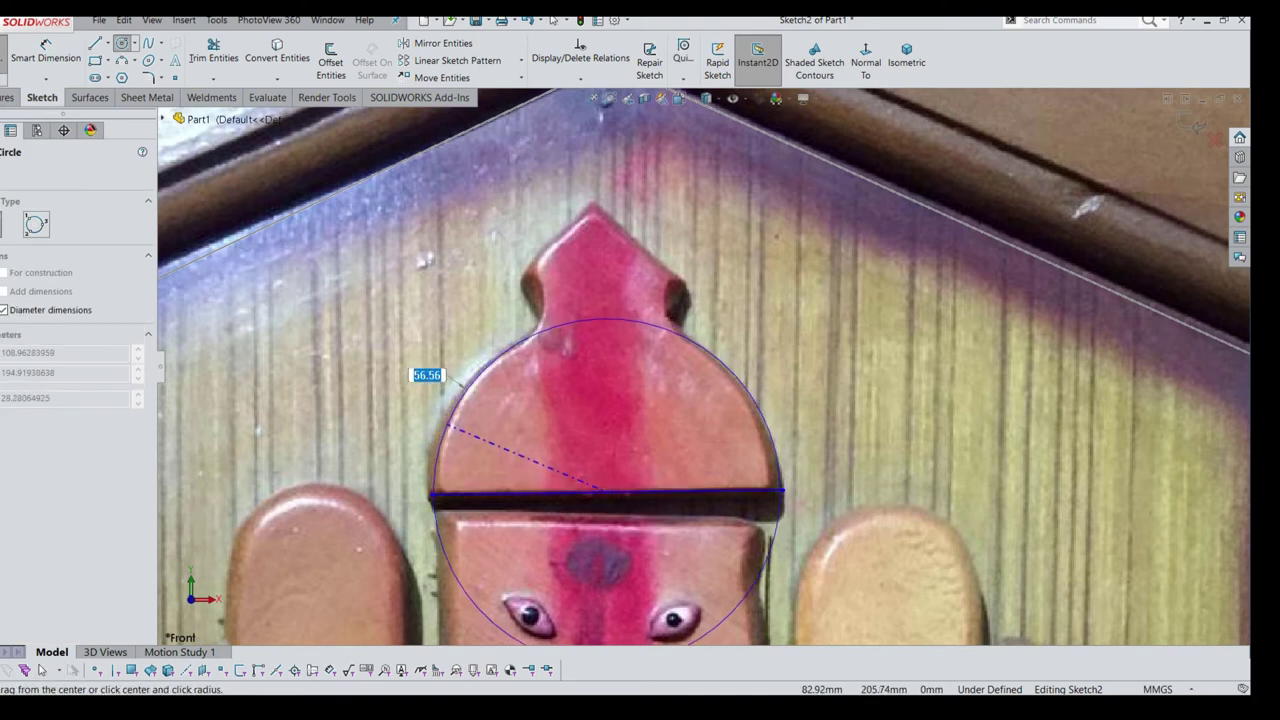
click(452, 430)
key(Escape)
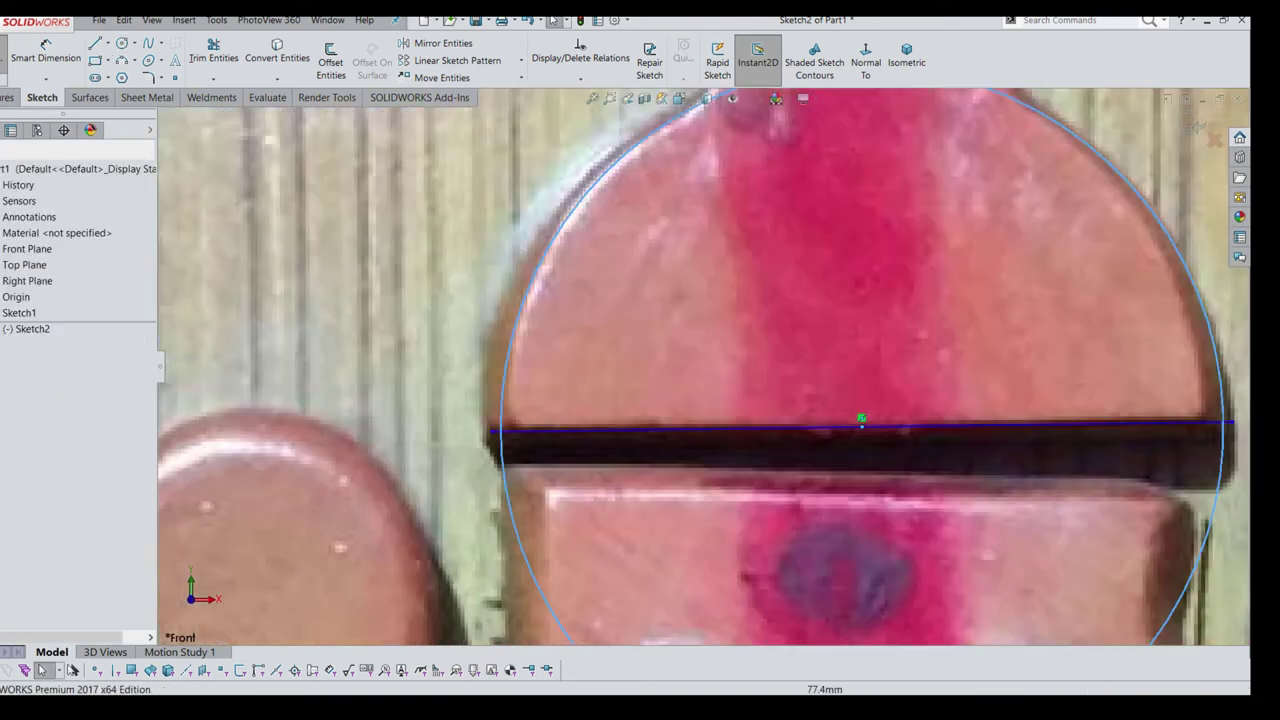
scroll(606, 488, up, 3)
scroll(857, 423, up, 2)
scroll(707, 354, down, 4)
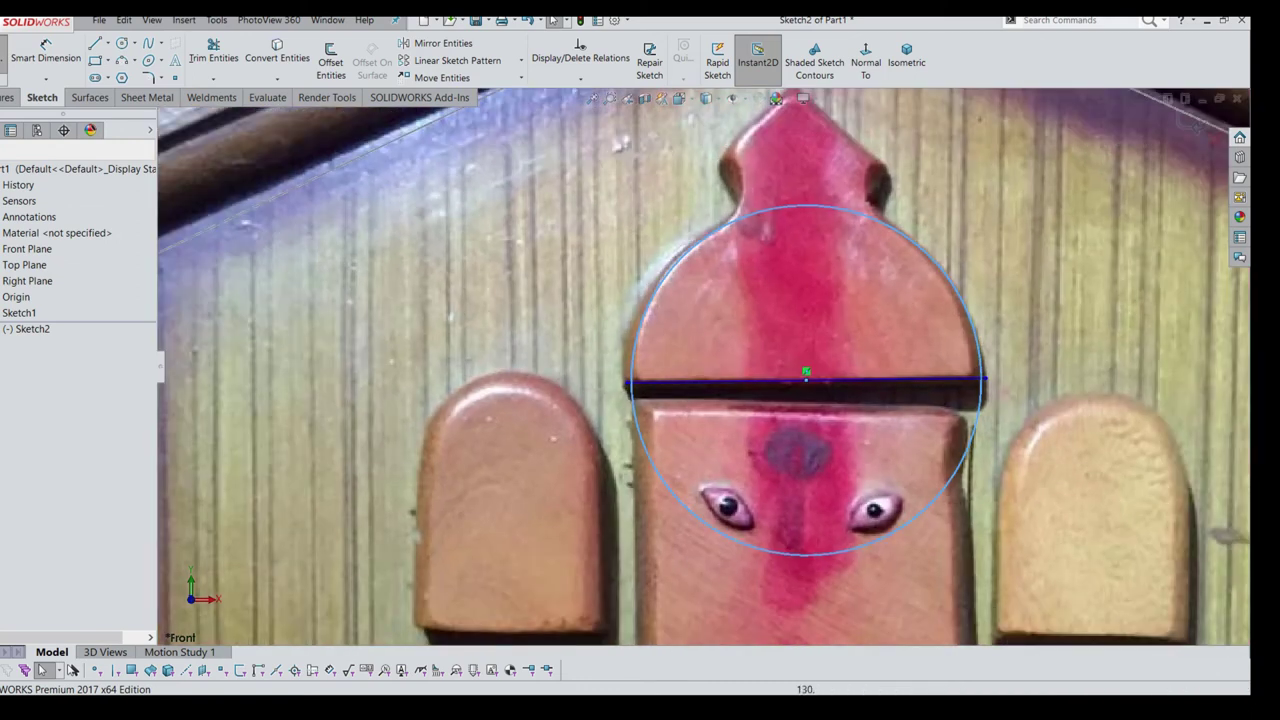
scroll(1003, 265, up, 3)
Drag the circle's edge out to about 57.34 mm so it meets both line ends
click(358, 440)
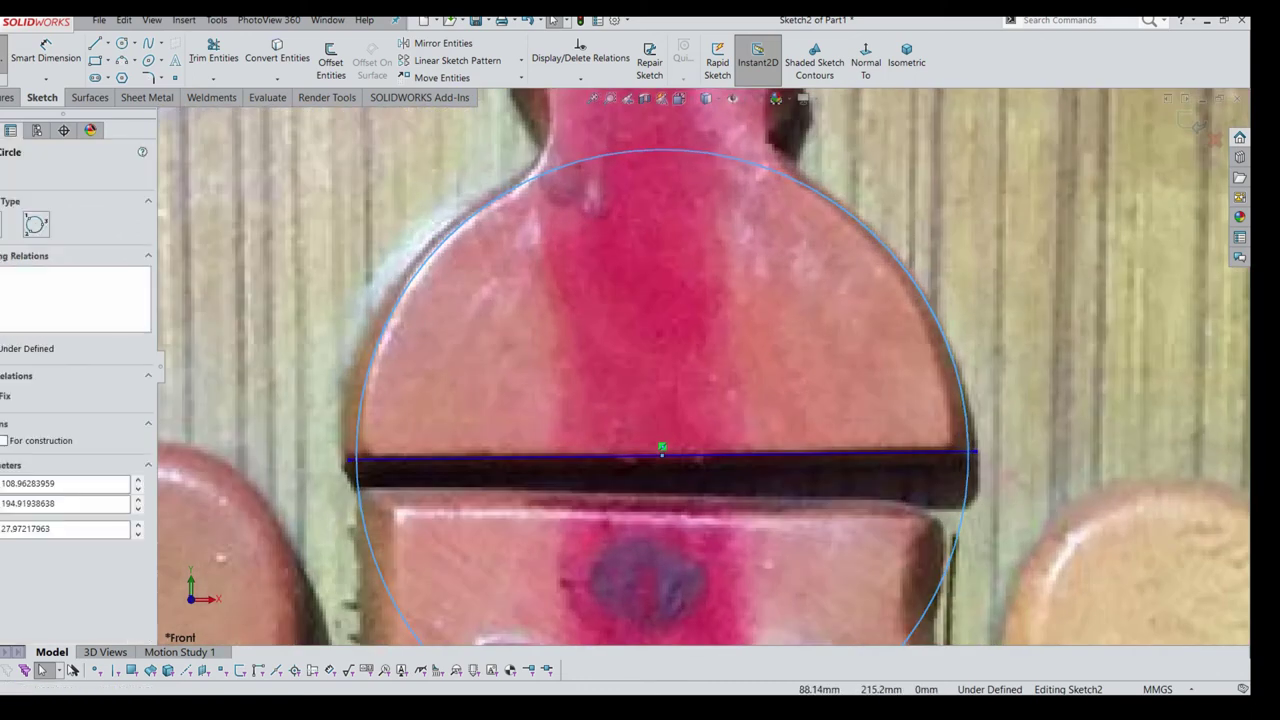
scroll(350, 470, up, 5)
key(Escape)
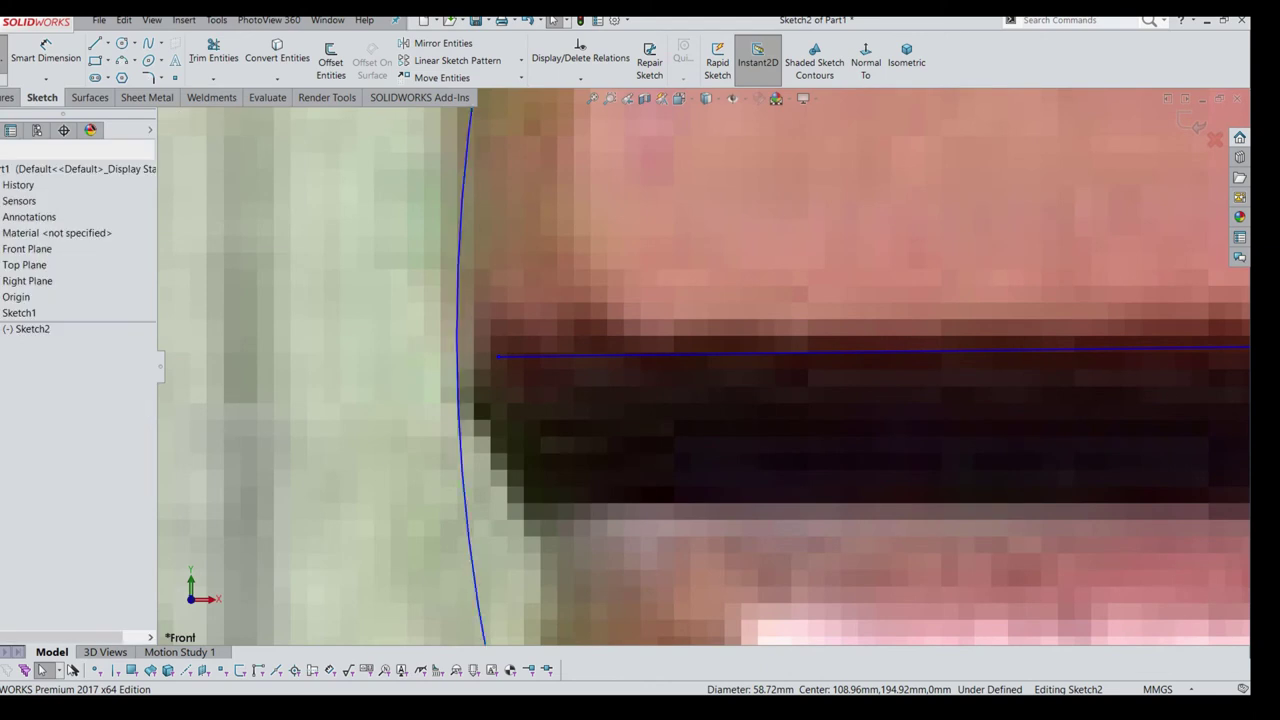
drag(460, 330, 498, 330)
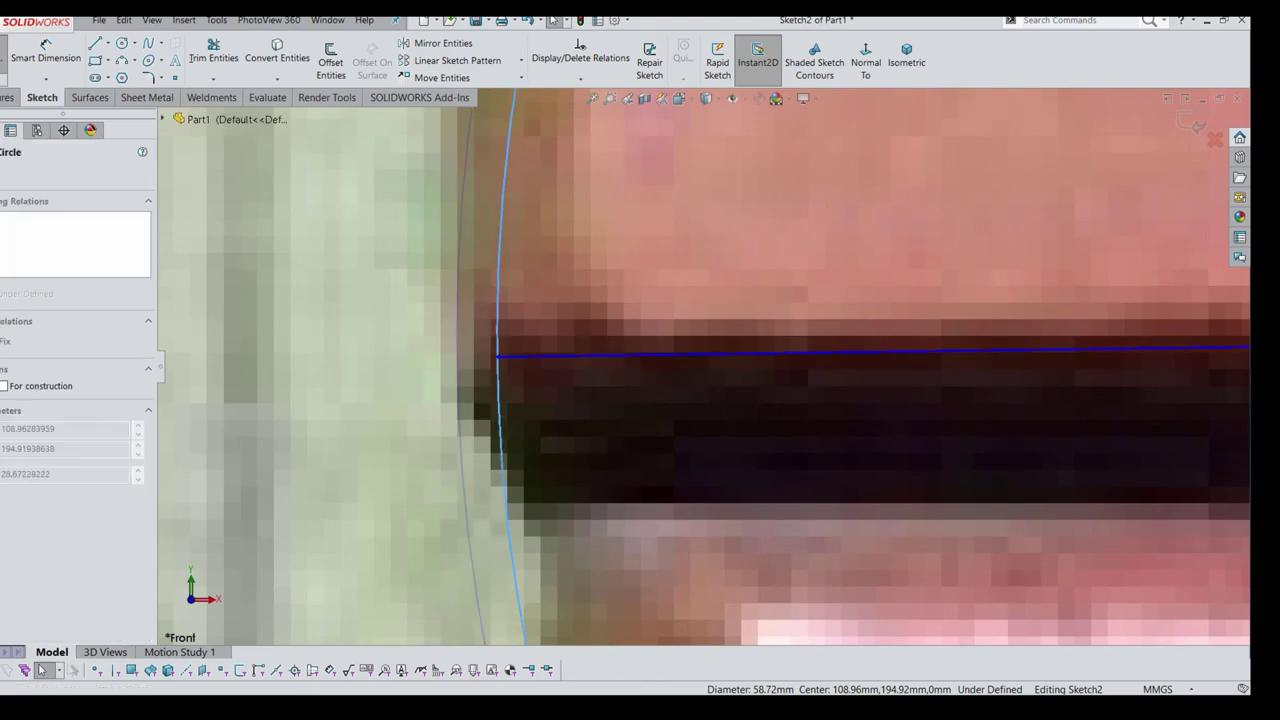
scroll(690, 365, down, 2)
scroll(690, 365, down, 3)
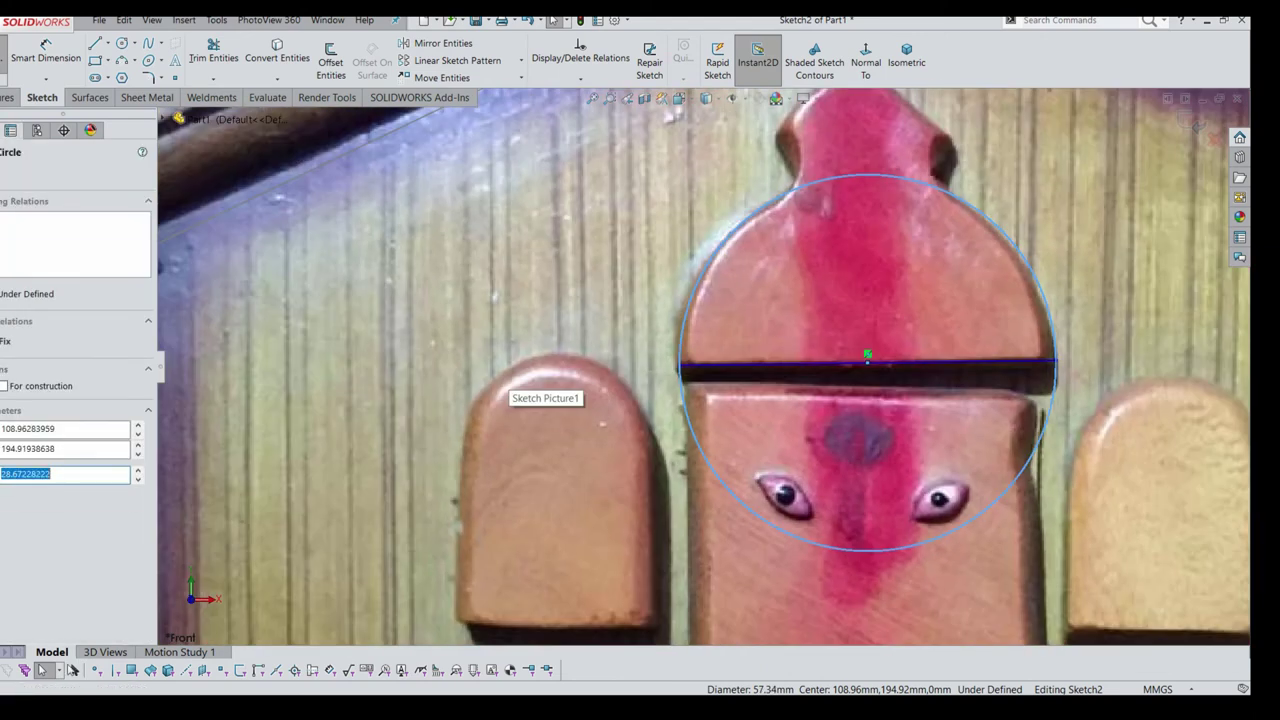
scroll(1107, 358, up, 3)
Try a Trim Entities drag across the circle's upper arc, then undo it
click(213, 52)
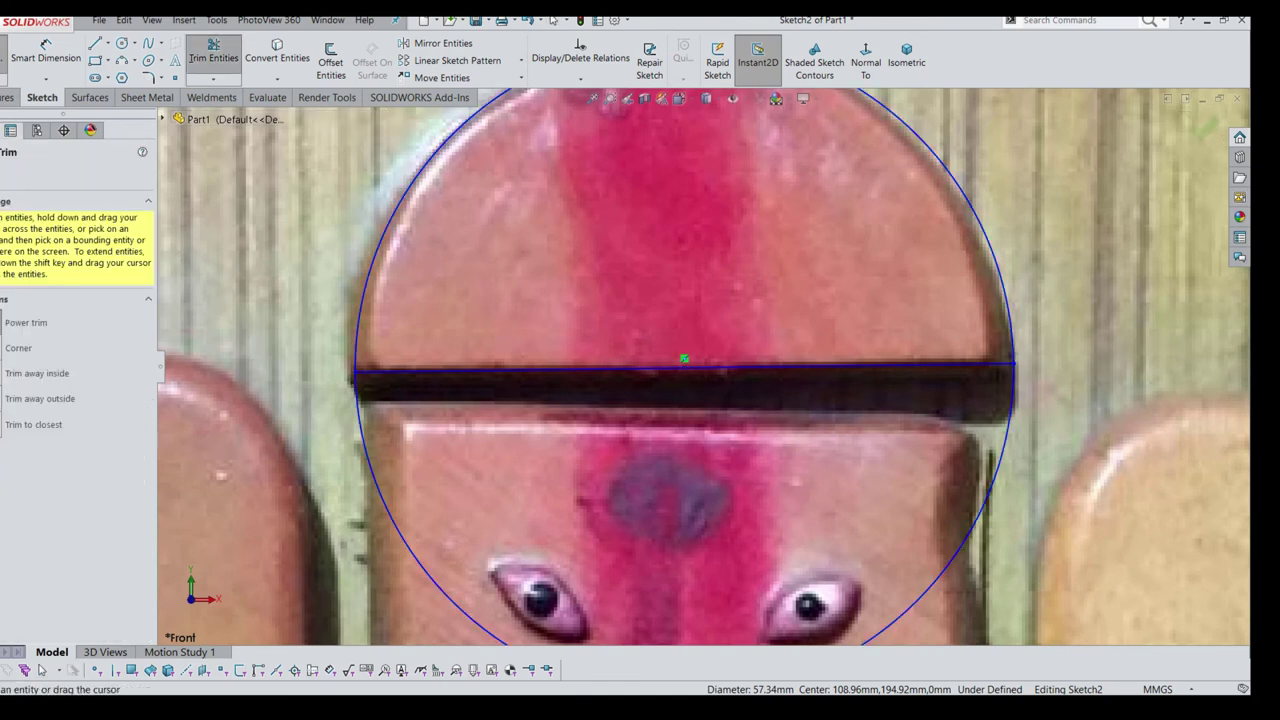
drag(684, 358, 690, 95)
scroll(701, 368, down, 3)
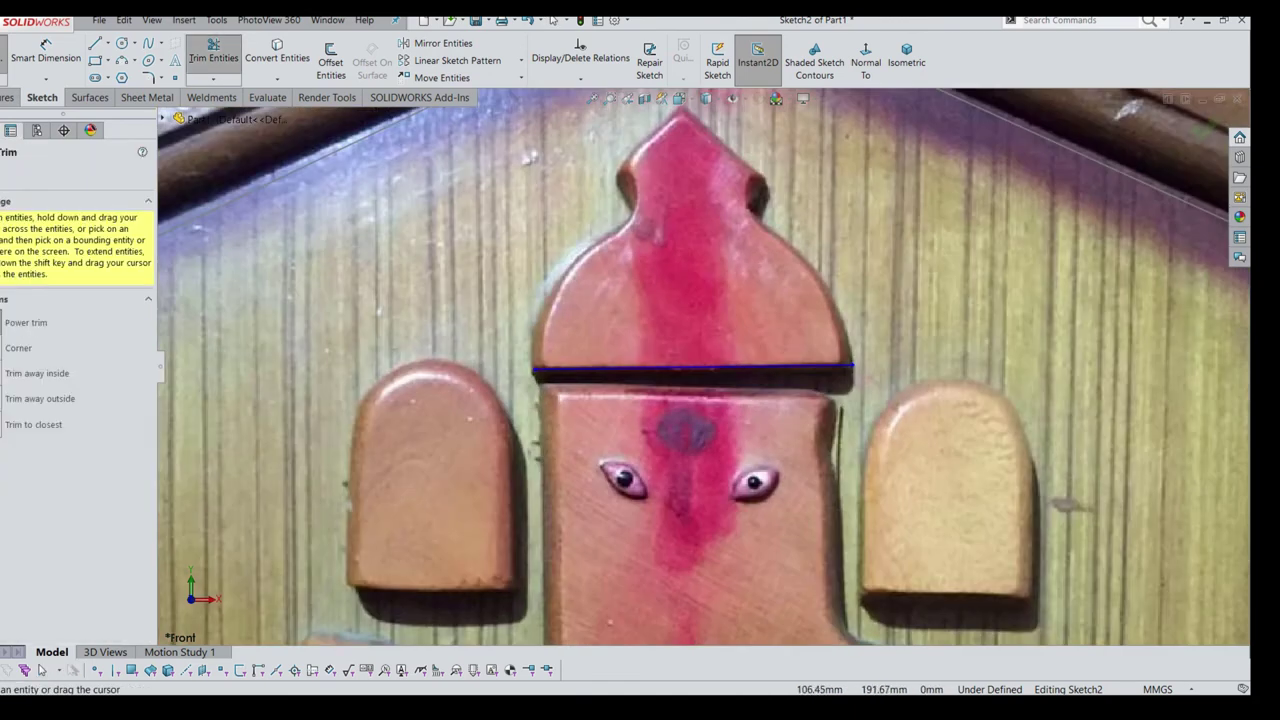
key(ctrl+z)
scroll(880, 345, up, 2)
scroll(880, 345, up, 2)
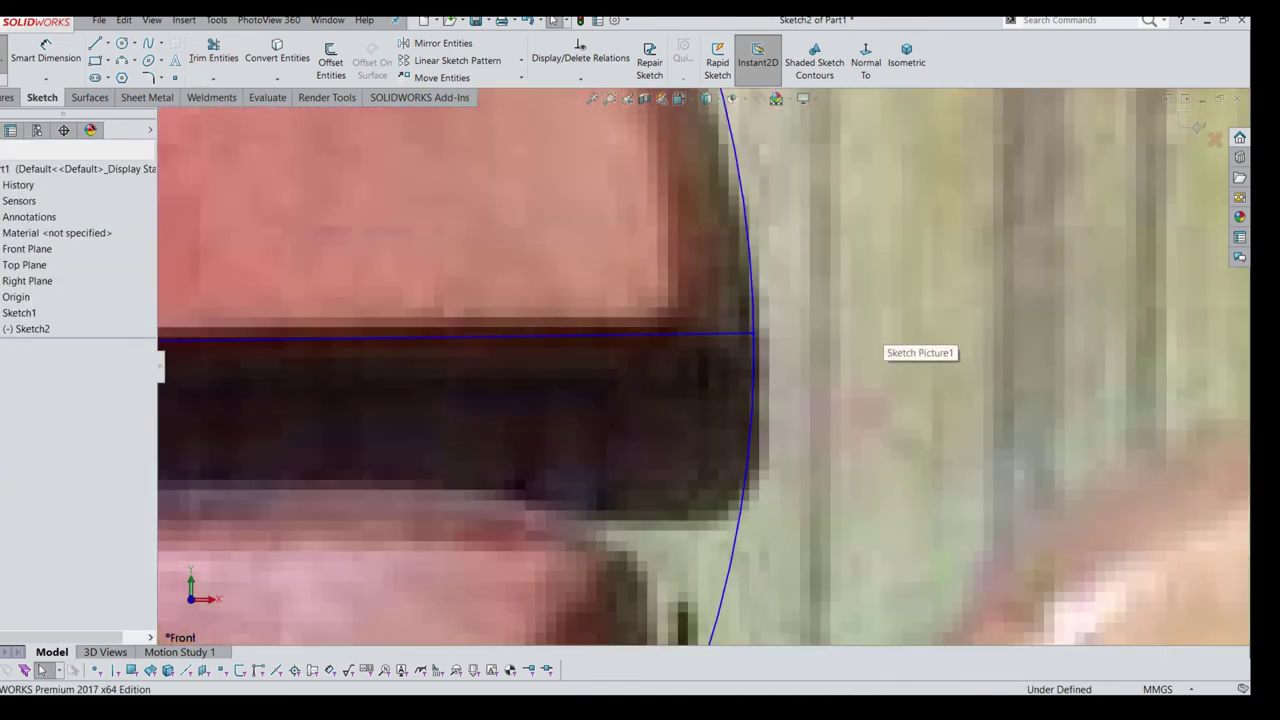
scroll(880, 345, up, 3)
scroll(557, 383, up, 2)
Switch trim options and test trims near the line's right end and across the circle, undoing them
click(213, 77)
click(243, 92)
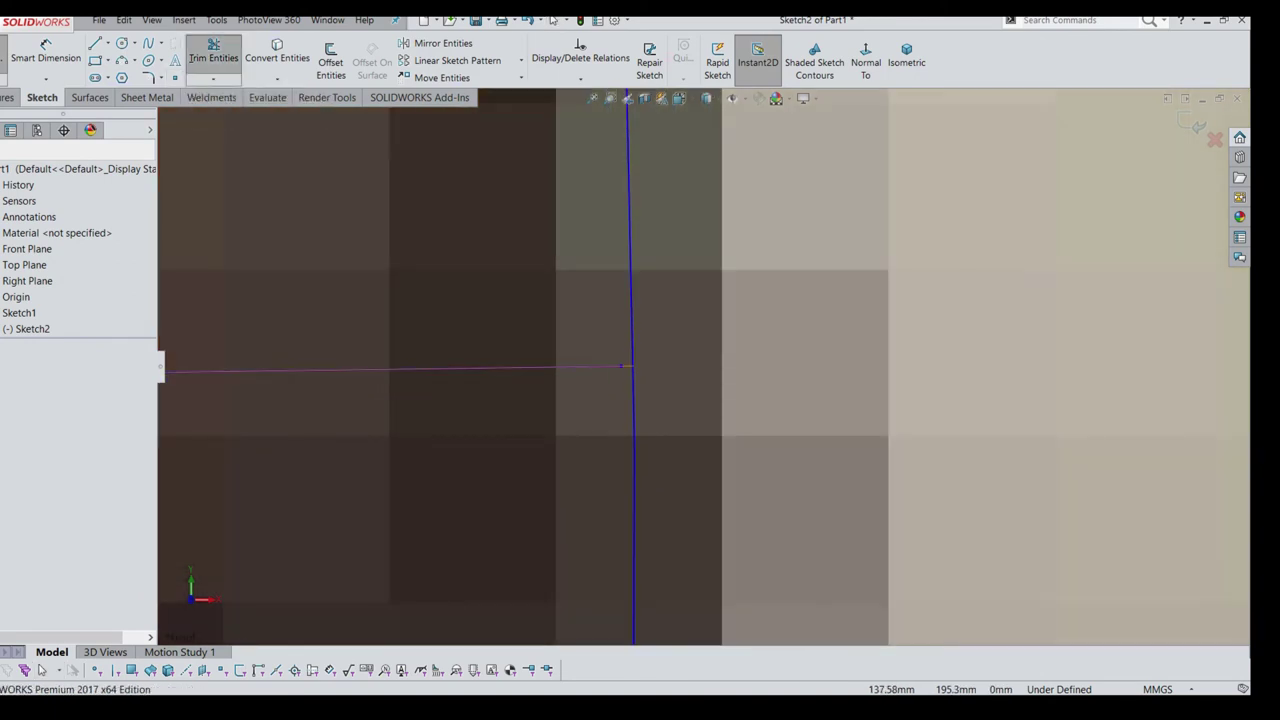
click(621, 366)
click(651, 375)
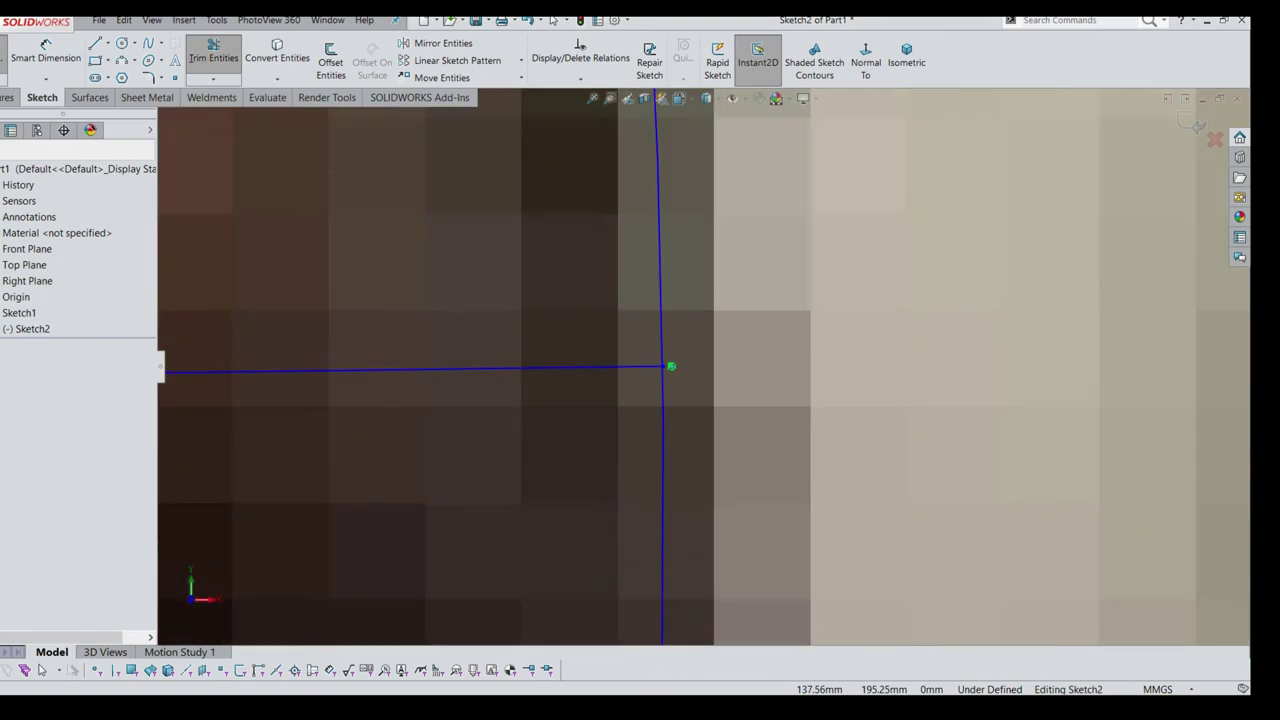
scroll(671, 366, down, 3)
scroll(690, 366, down, 2)
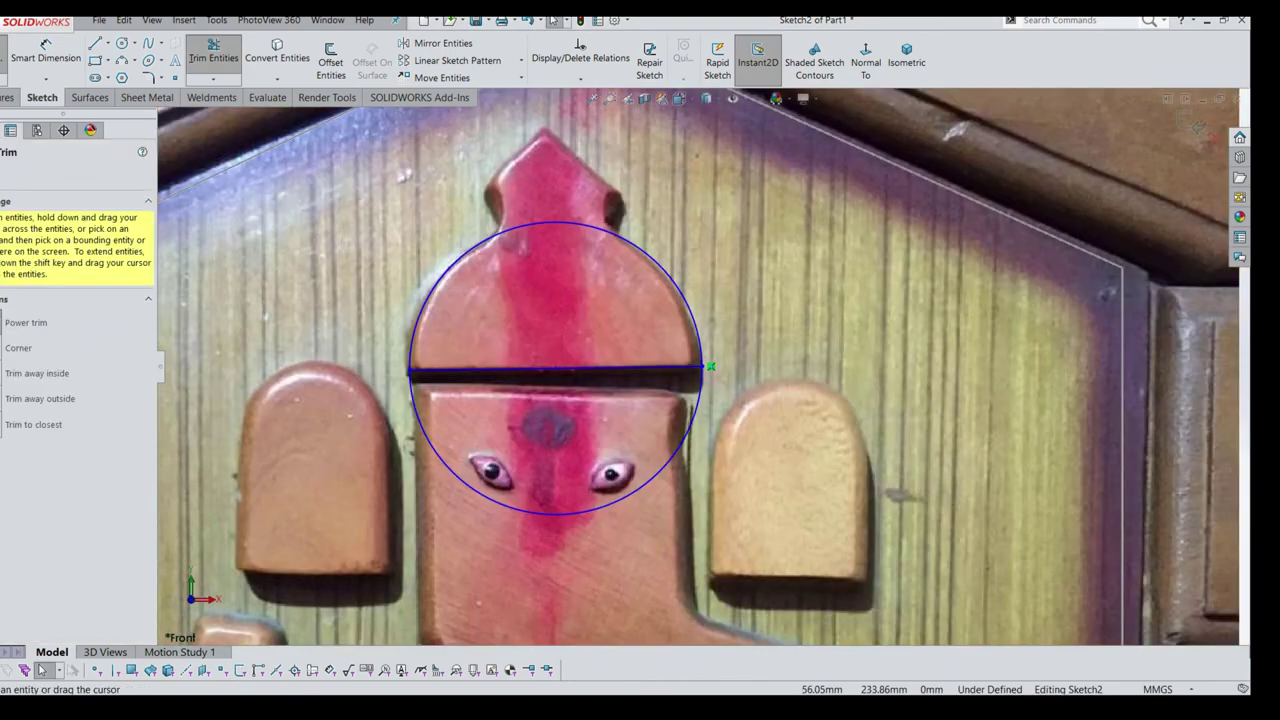
drag(710, 366, 560, 520)
key(Escape)
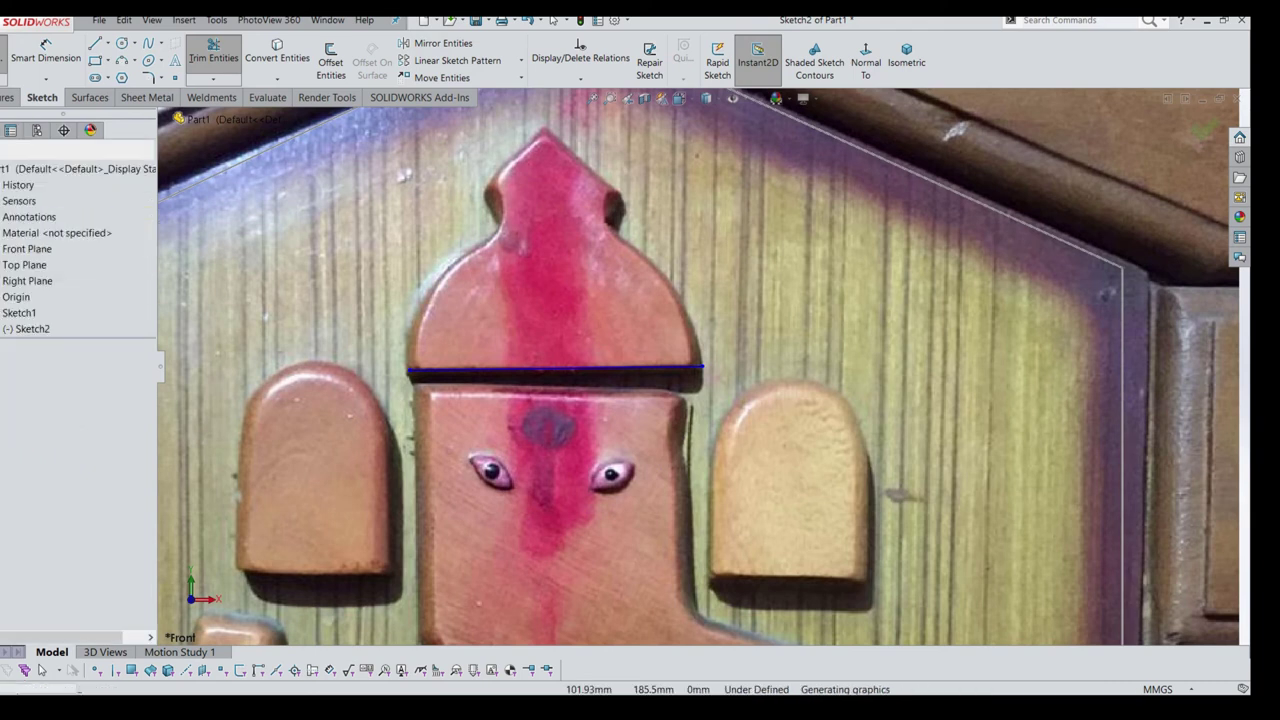
key(ctrl+z)
scroll(470, 366, up, 5)
scroll(470, 366, up, 3)
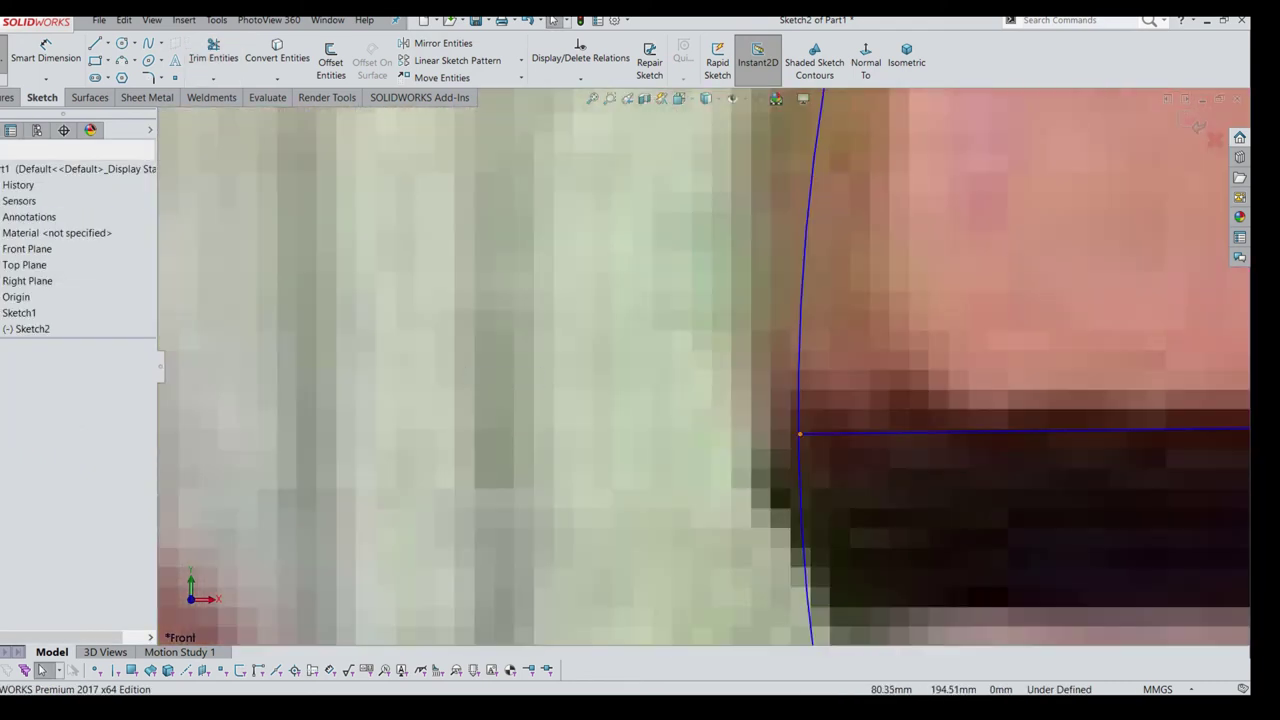
scroll(870, 444, up, 3)
Reselect the trim mode and trim off the circle's lower half, leaving the dome arc
click(213, 78)
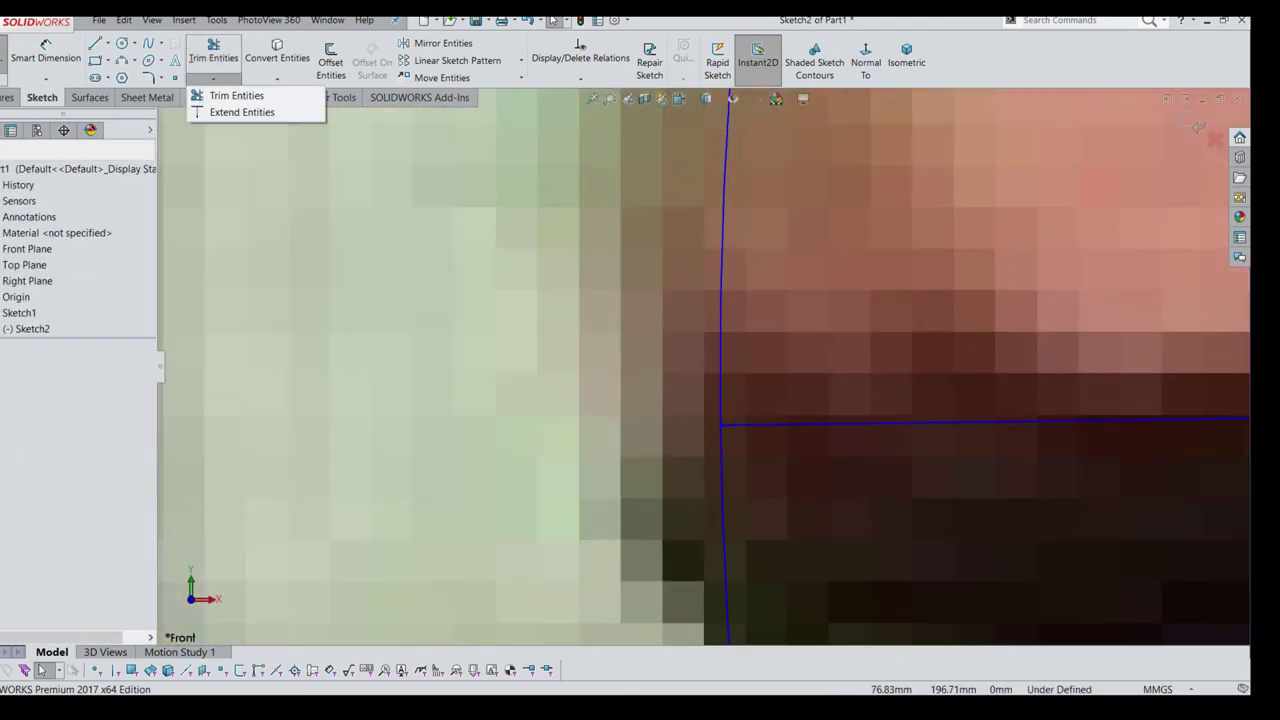
click(236, 95)
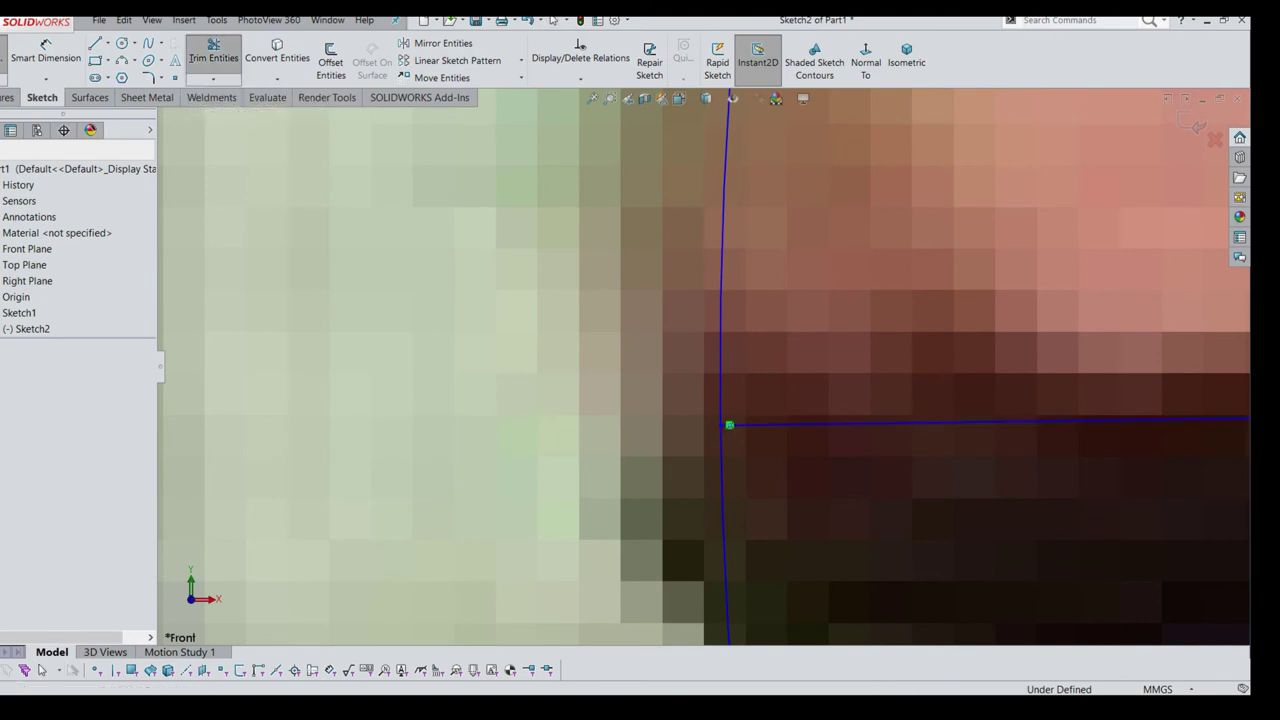
scroll(722, 424, up, 2)
scroll(714, 378, down, 4)
scroll(714, 378, down, 3)
scroll(714, 378, down, 1)
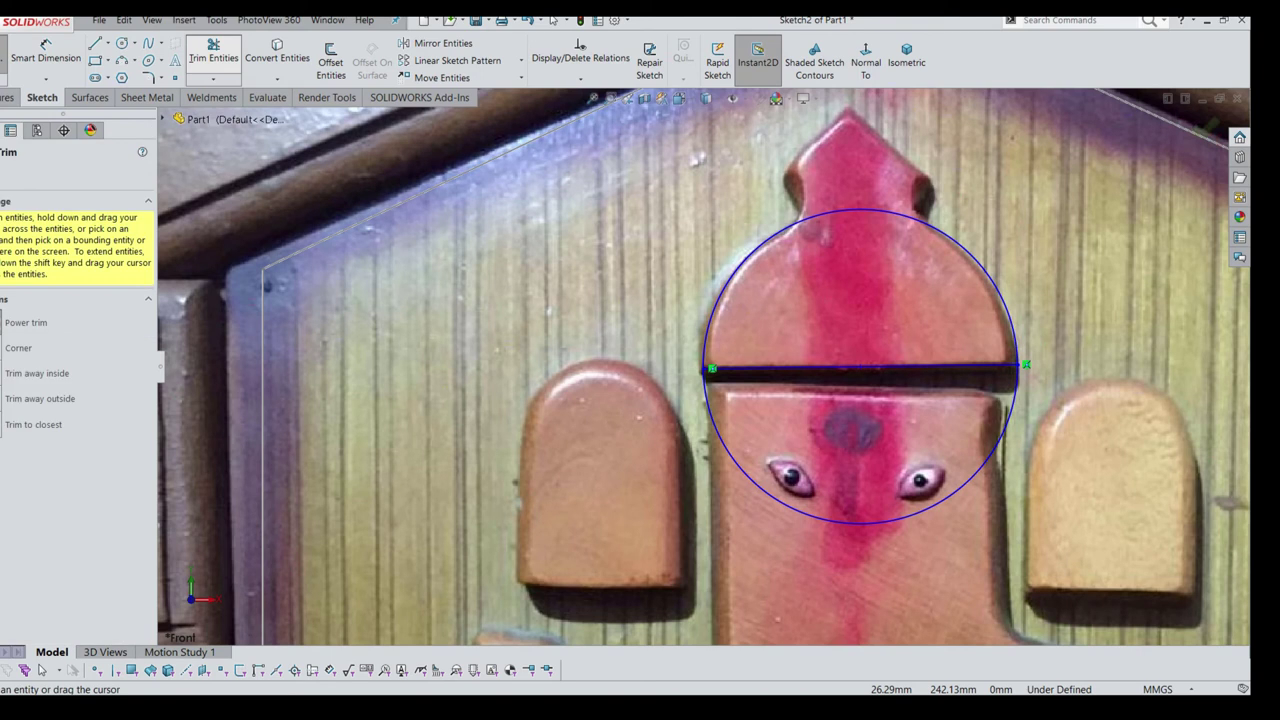
click(553, 20)
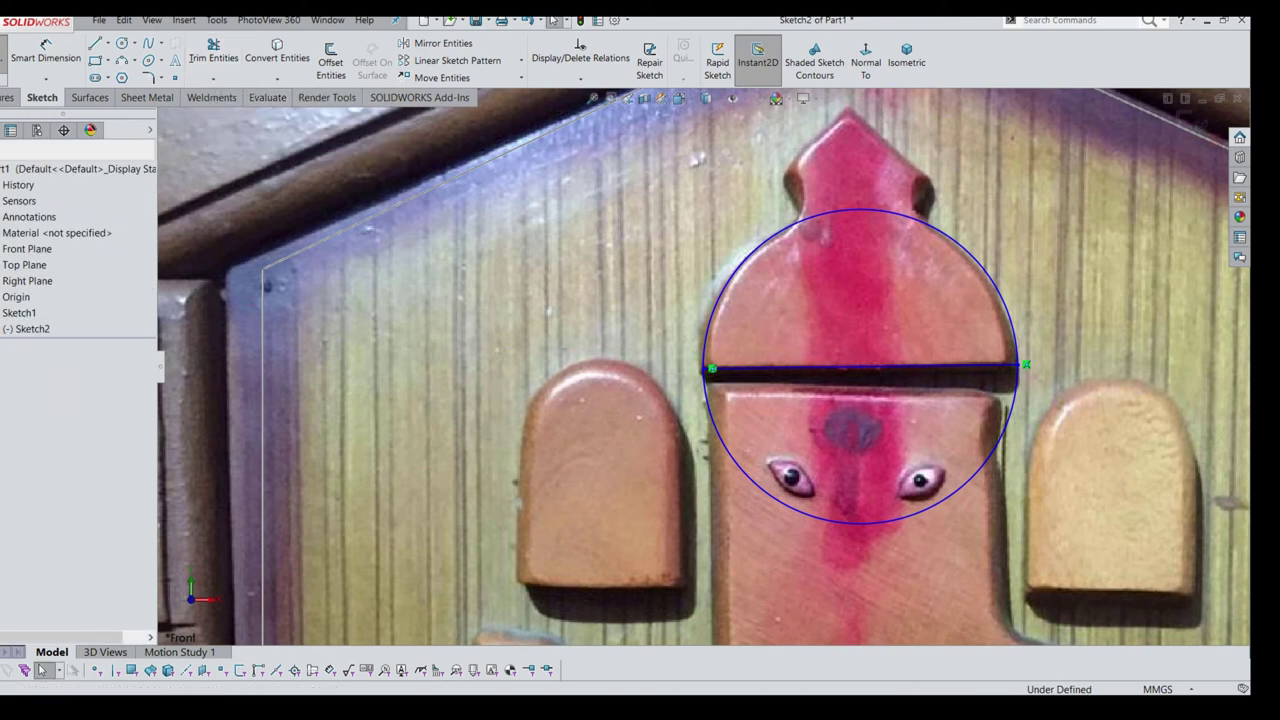
click(213, 55)
click(860, 522)
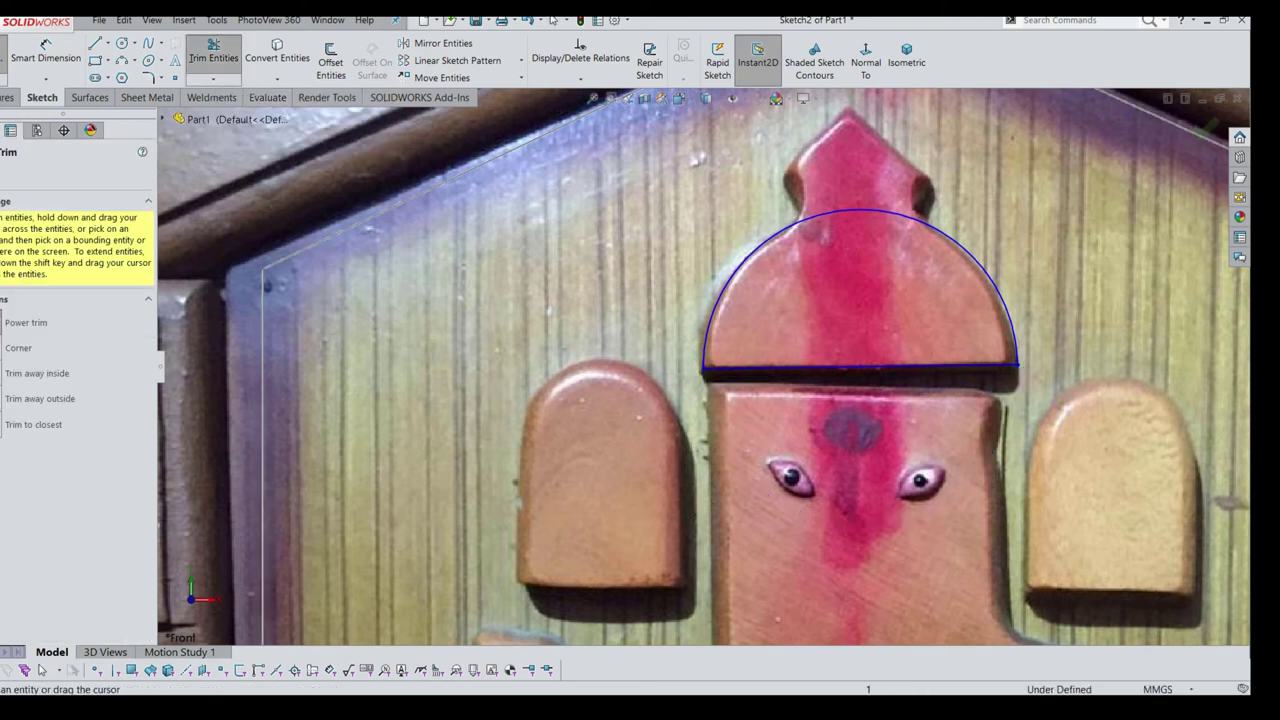
scroll(941, 248, up, 4)
scroll(914, 180, up, 1)
scroll(645, 355, down, 2)
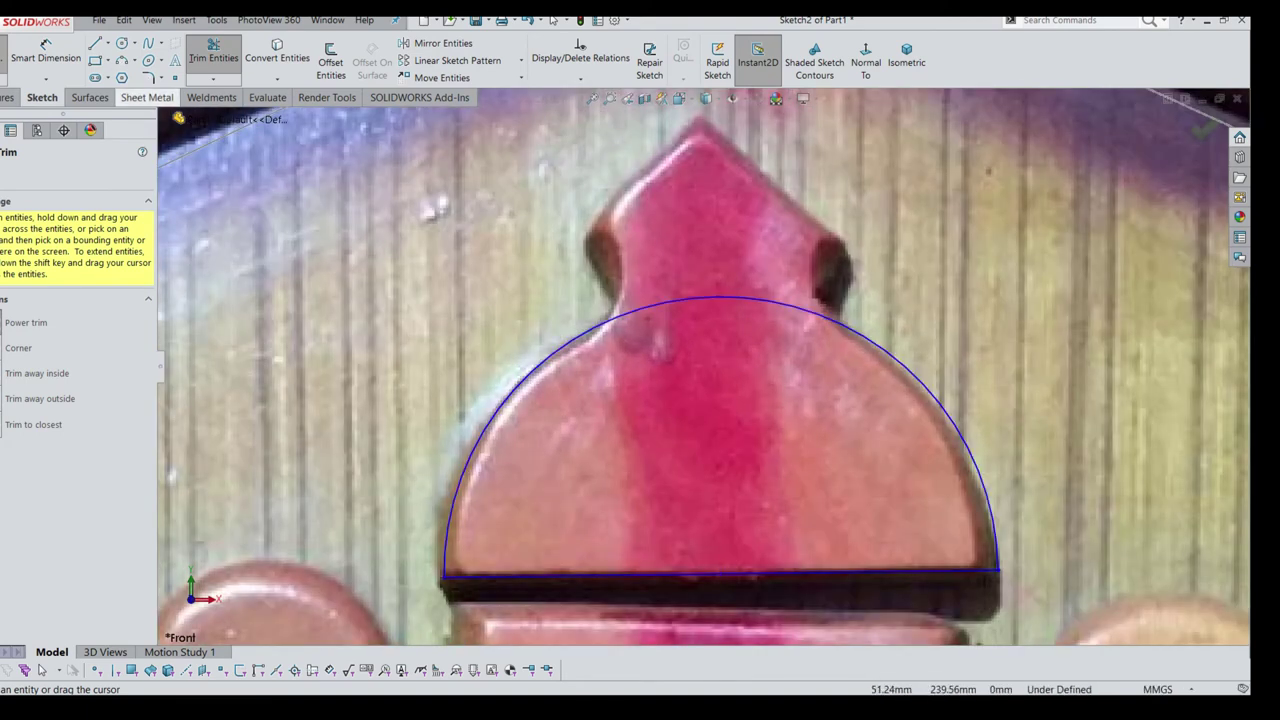
Draw the tip's left sloped line and a small notch arc joining it to the dome arc
click(95, 43)
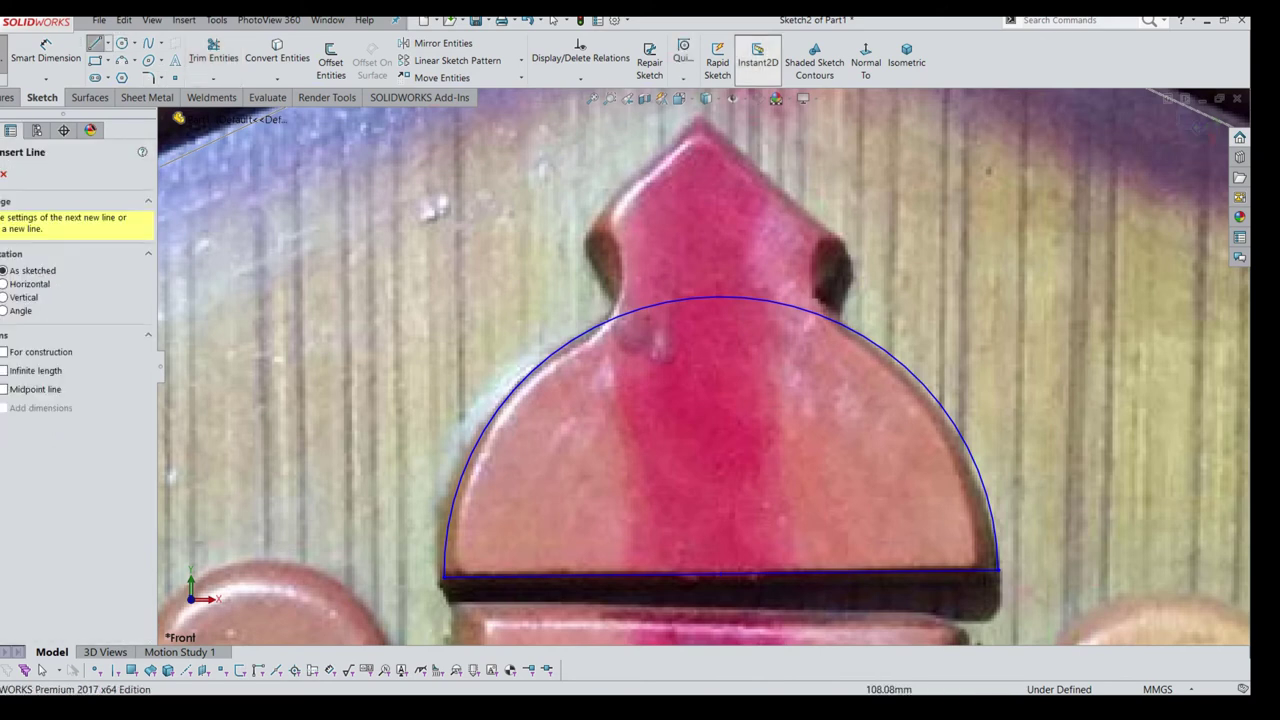
click(700, 122)
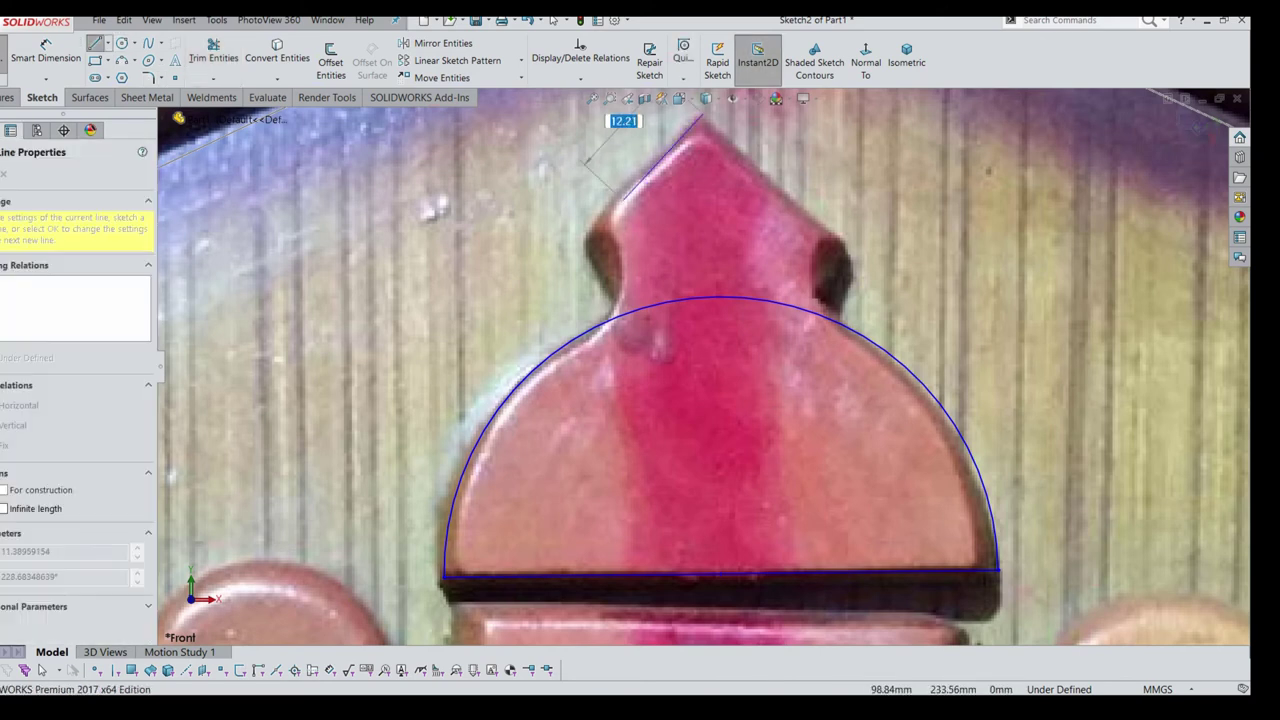
click(587, 223)
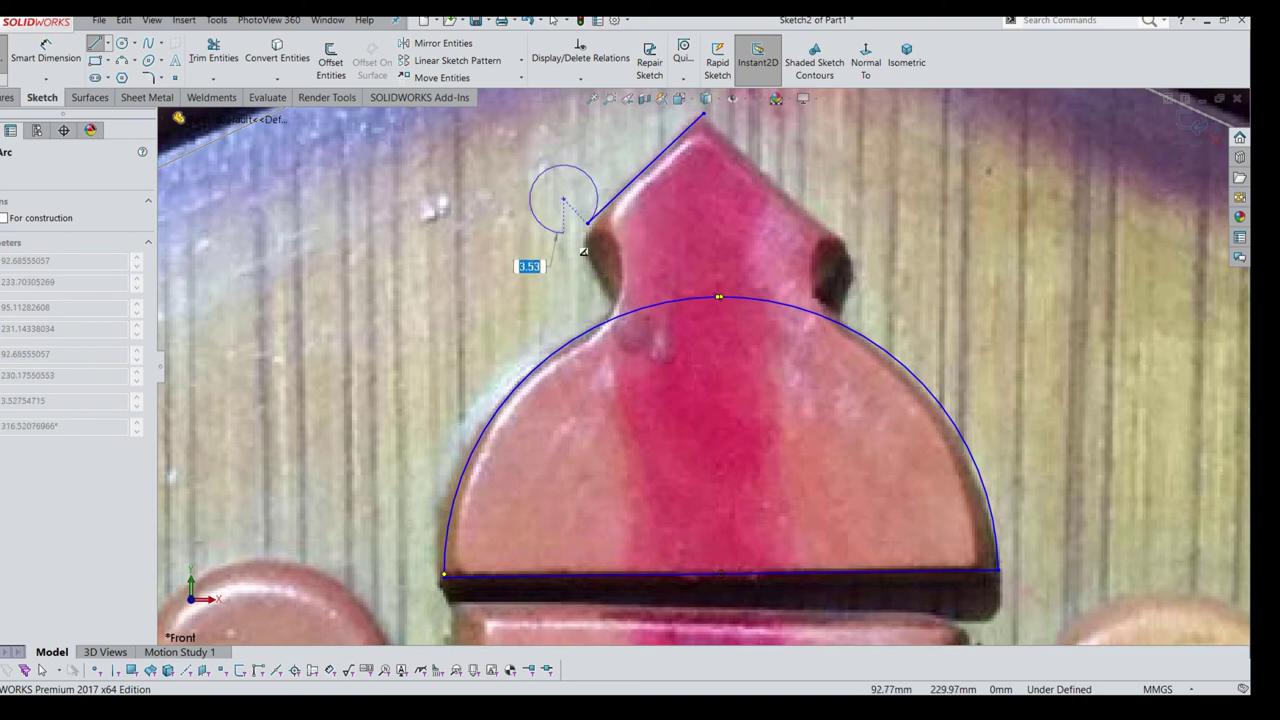
key(Escape)
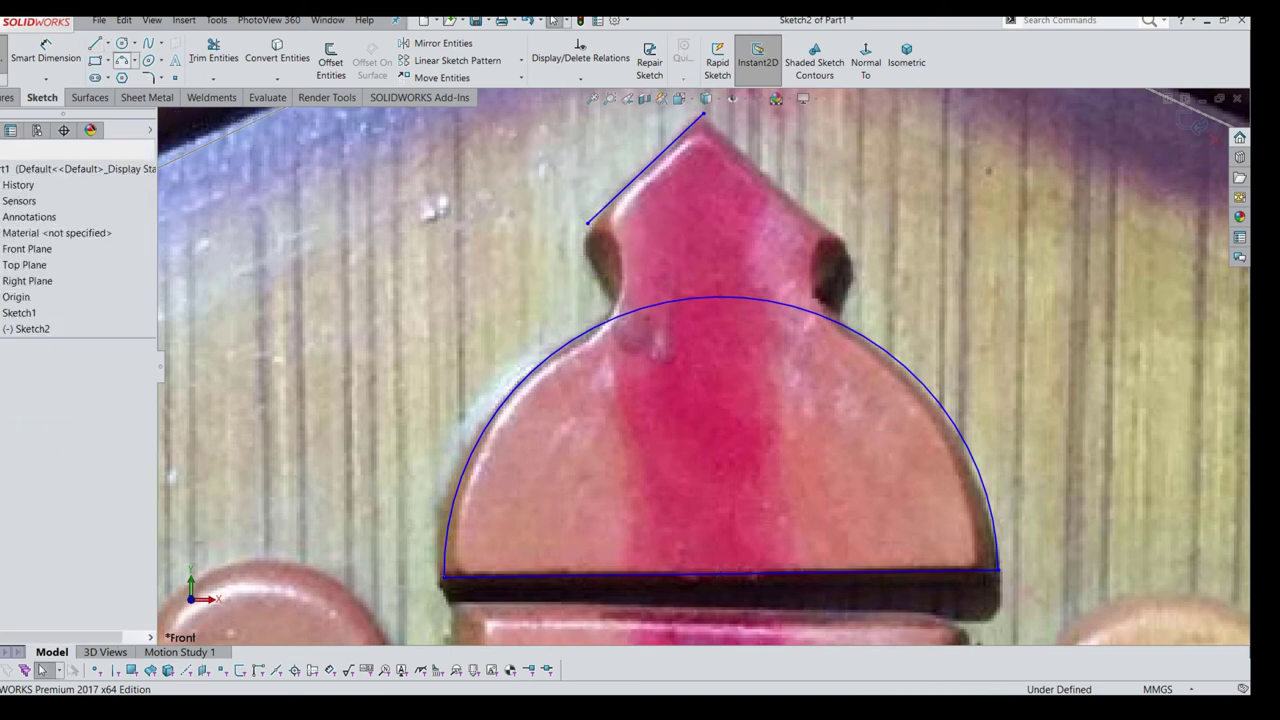
click(122, 60)
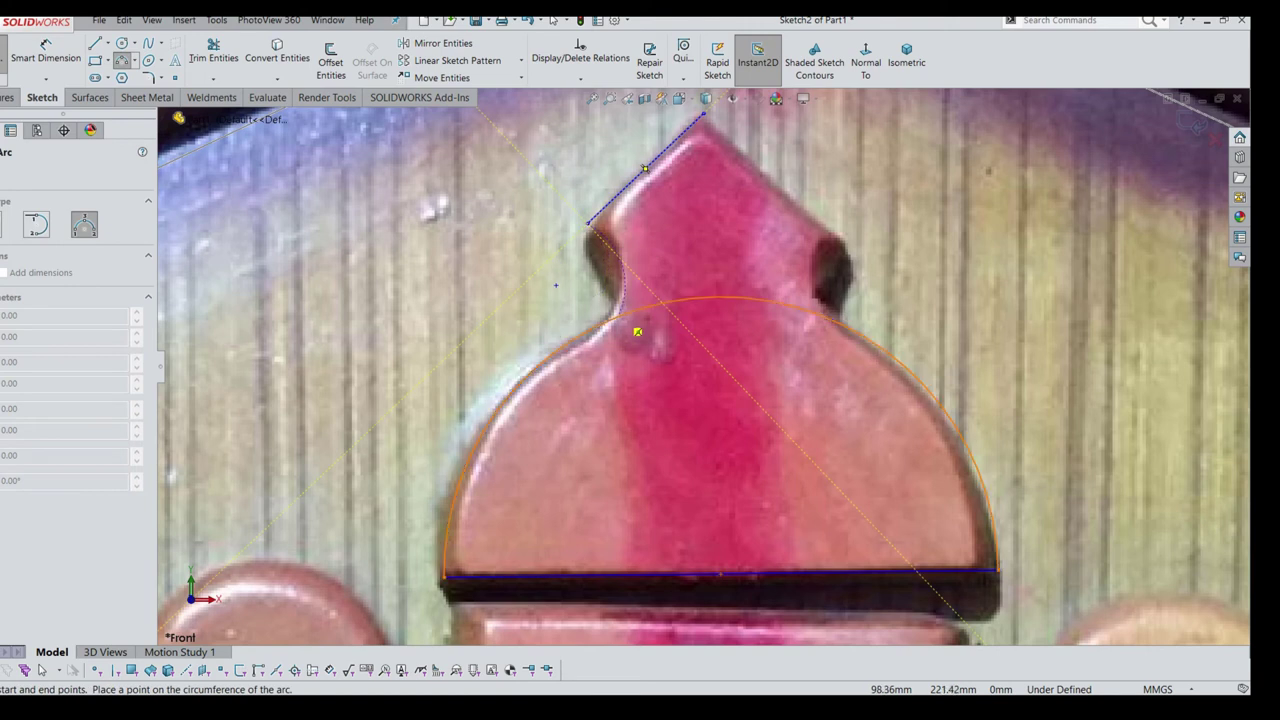
click(613, 316)
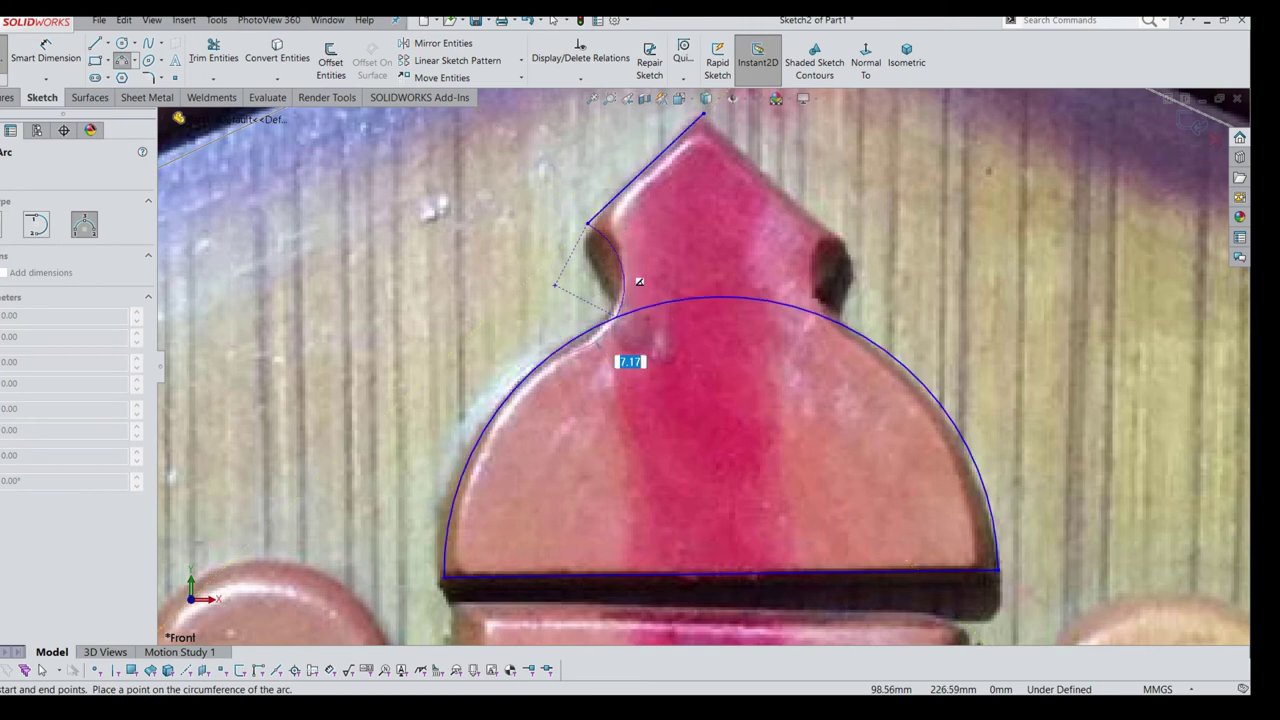
click(639, 282)
key(Escape)
scroll(631, 327, up, 3)
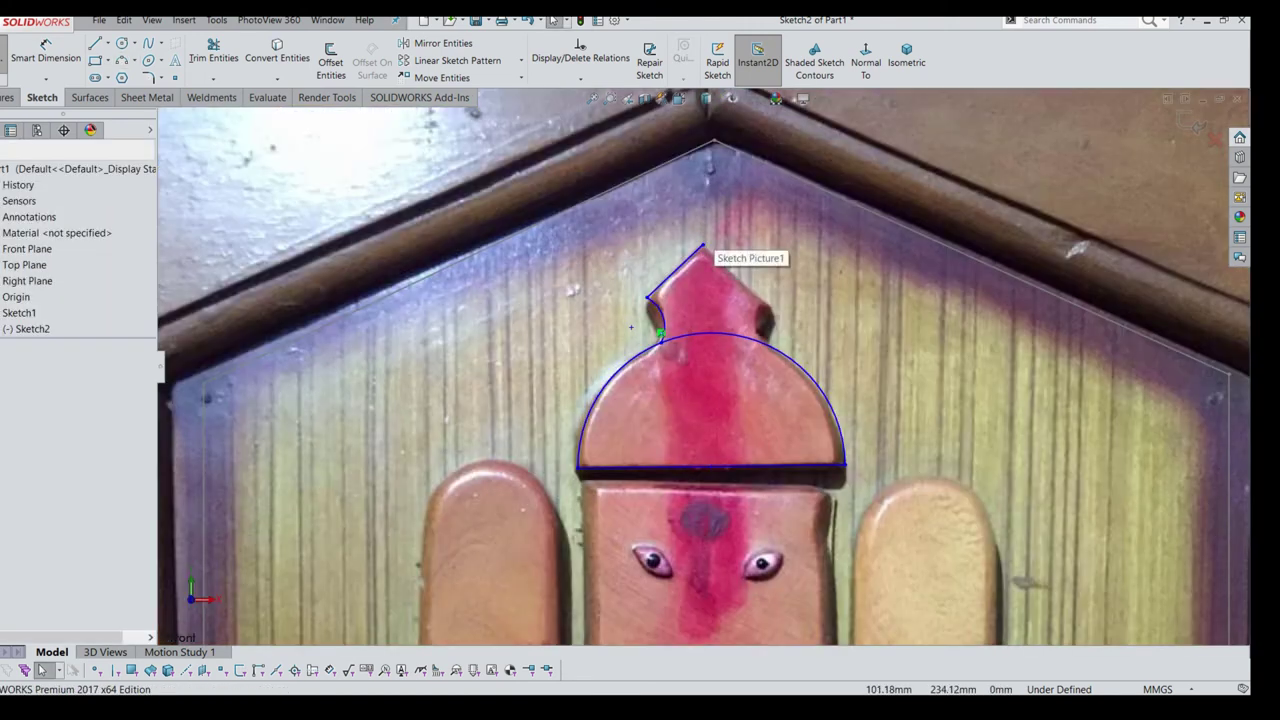
scroll(631, 327, down, 3)
scroll(563, 425, down, 3)
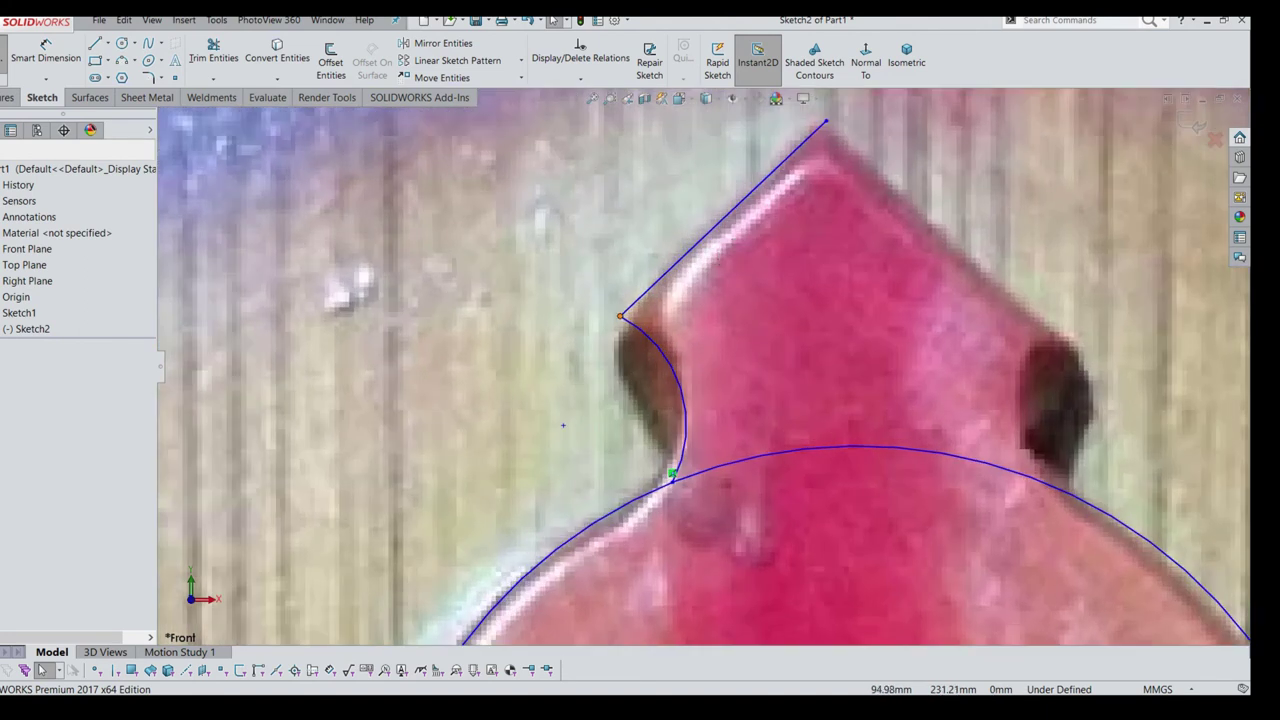
drag(620, 316, 614, 336)
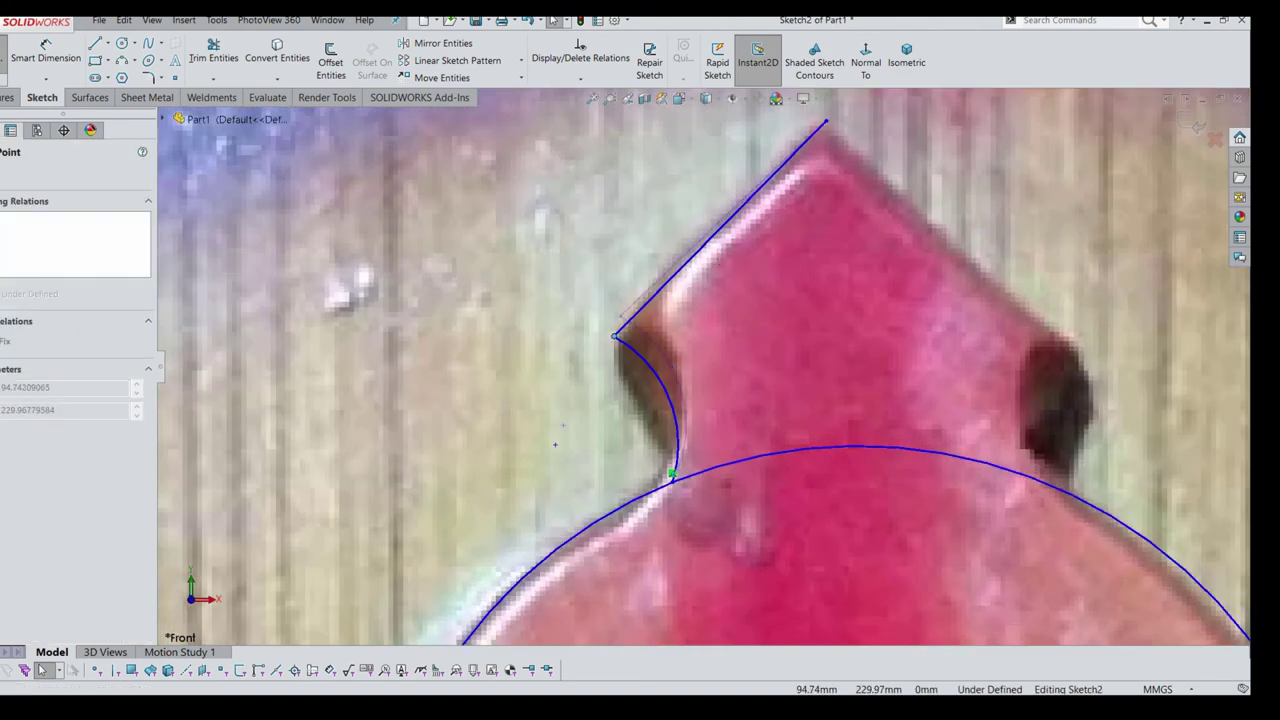
scroll(706, 367, up, 2)
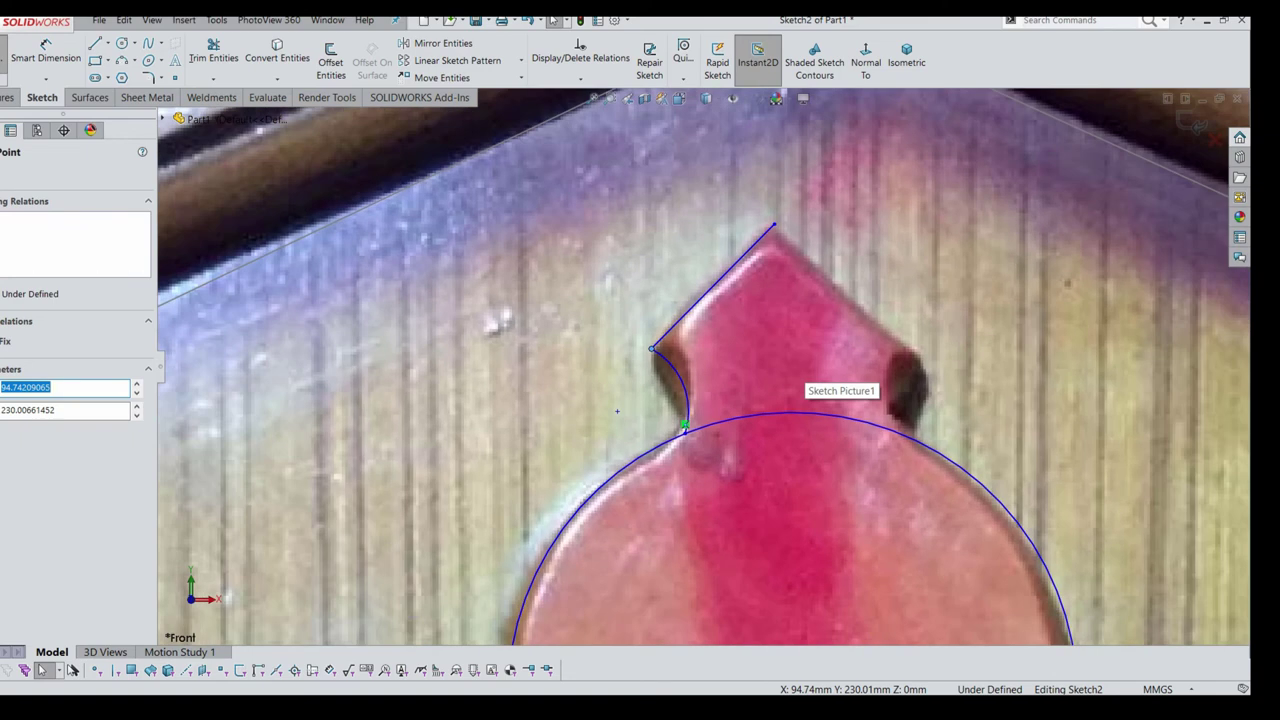
Draw the tip's right sloped line and the right notch arc meeting the dome
key(l)
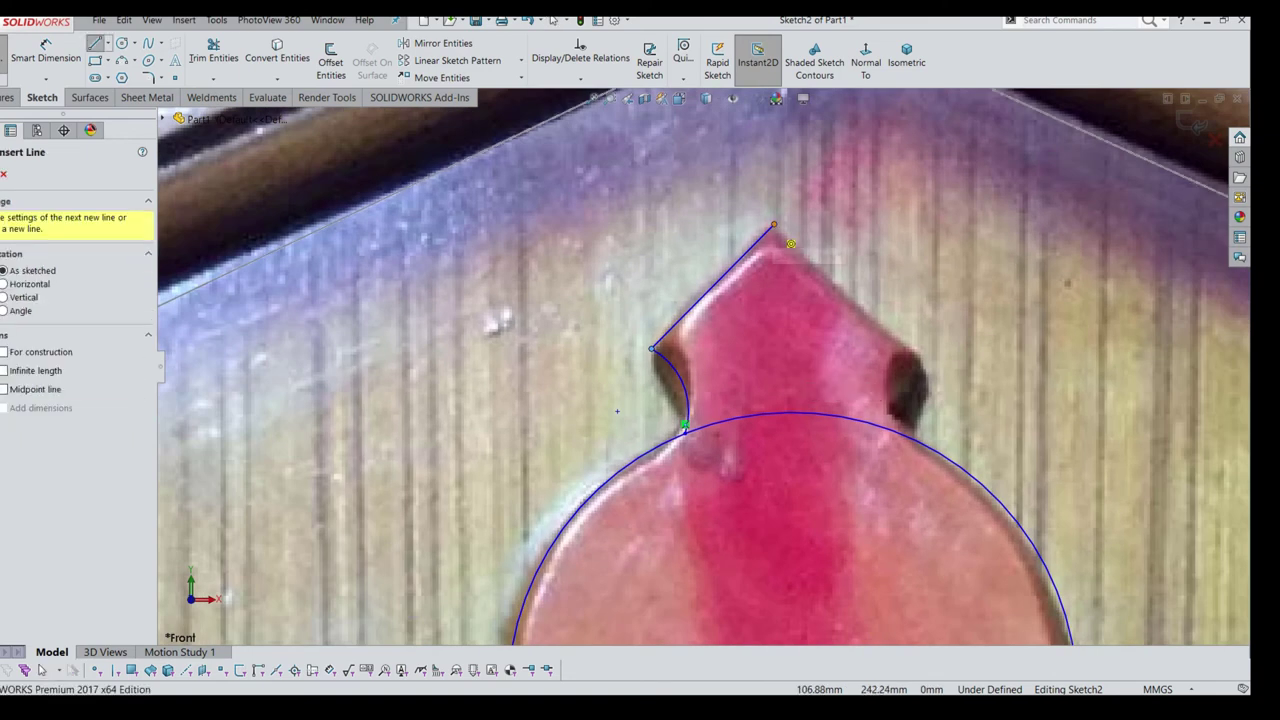
click(774, 225)
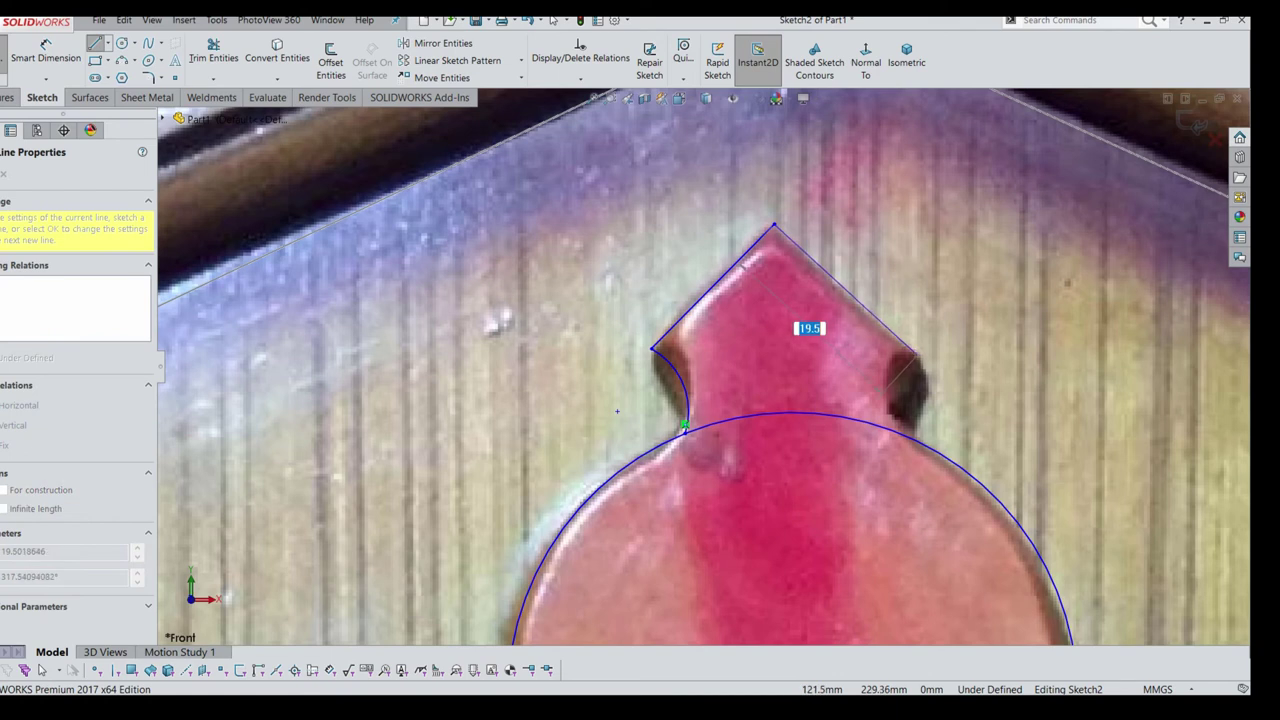
click(916, 352)
key(Escape)
key(a)
click(916, 352)
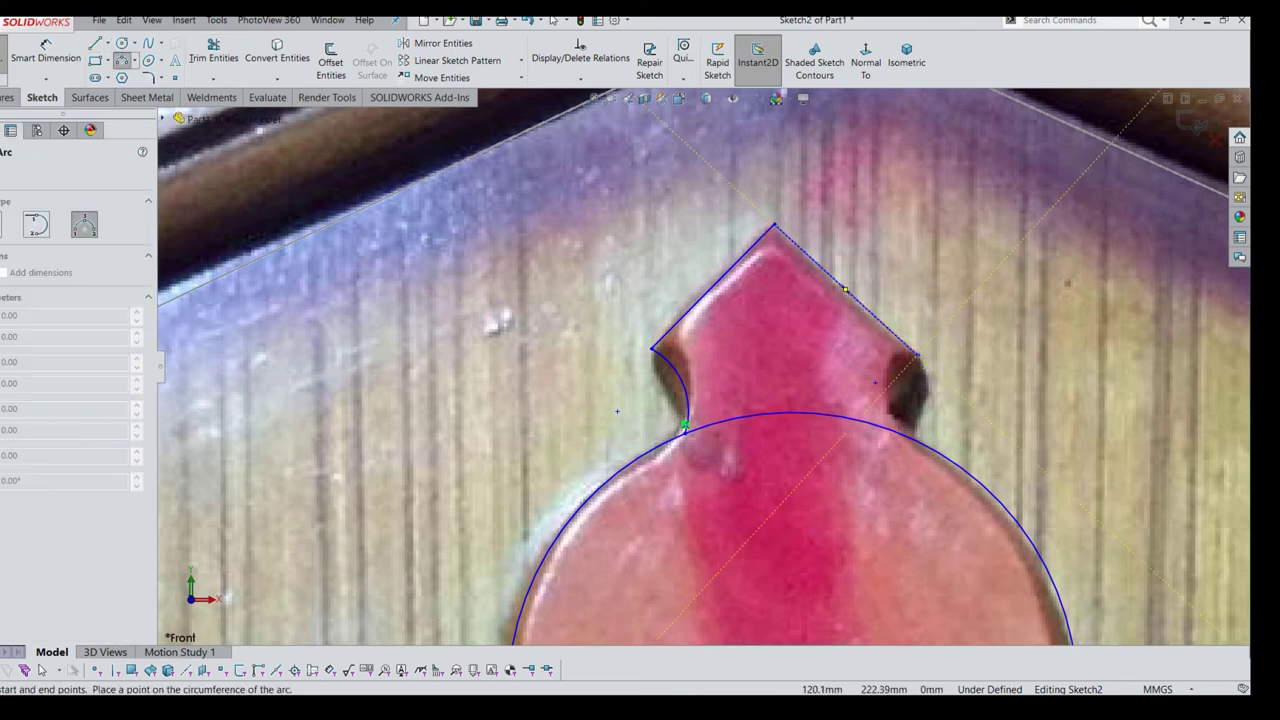
click(900, 432)
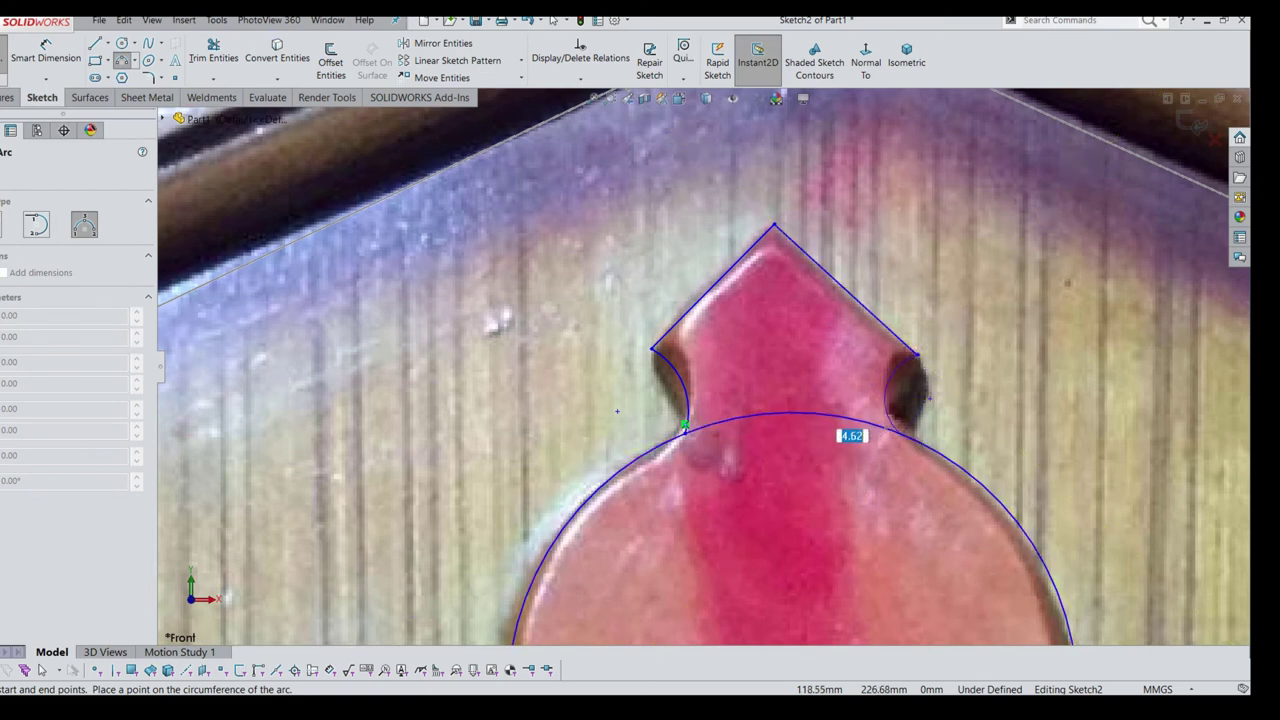
click(888, 390)
key(Escape)
Dimension the width between the two notch endpoints, trying 25 then reverting to 26.76
scroll(702, 366, up, 2)
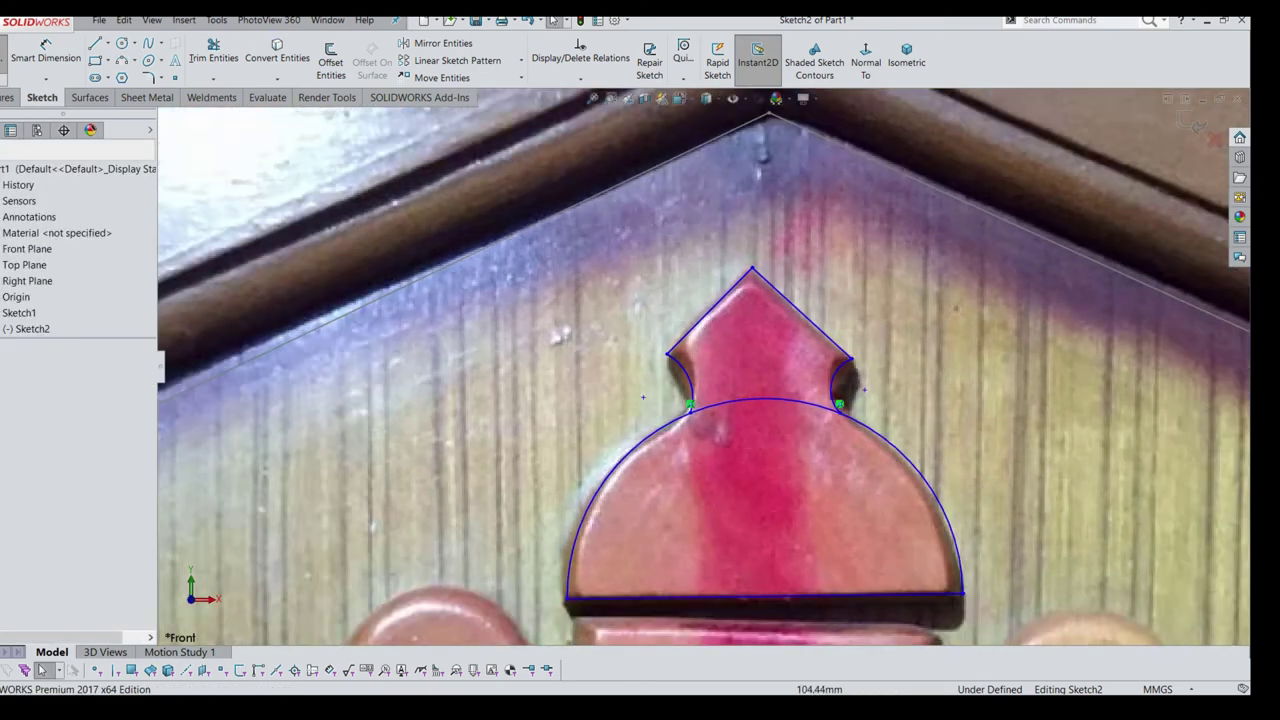
scroll(702, 366, up, 1)
scroll(793, 313, down, 3)
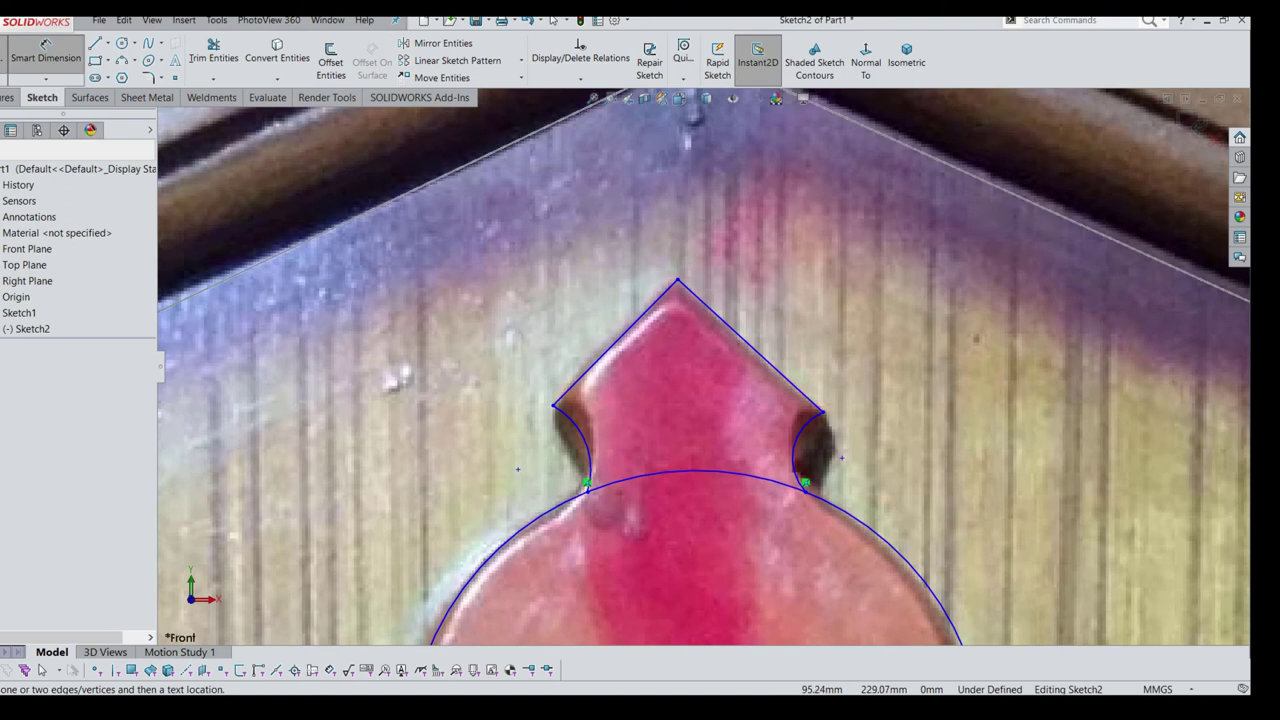
click(553, 405)
click(821, 411)
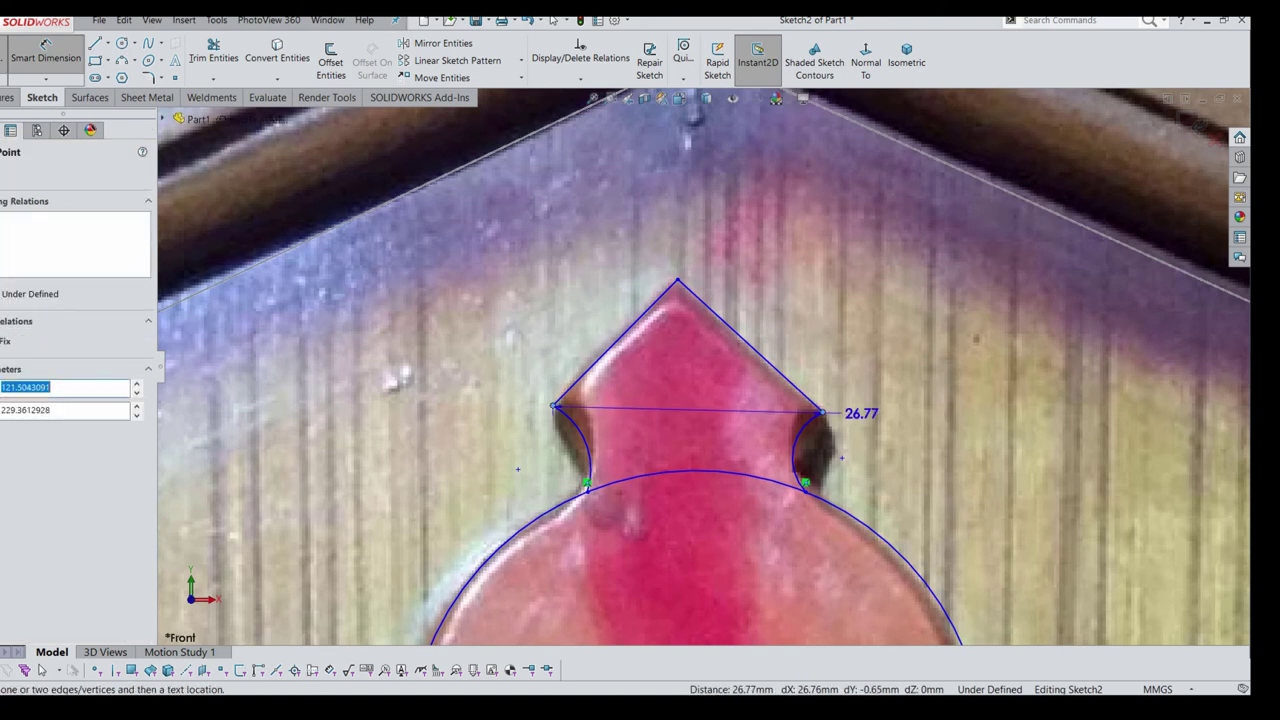
click(620, 220)
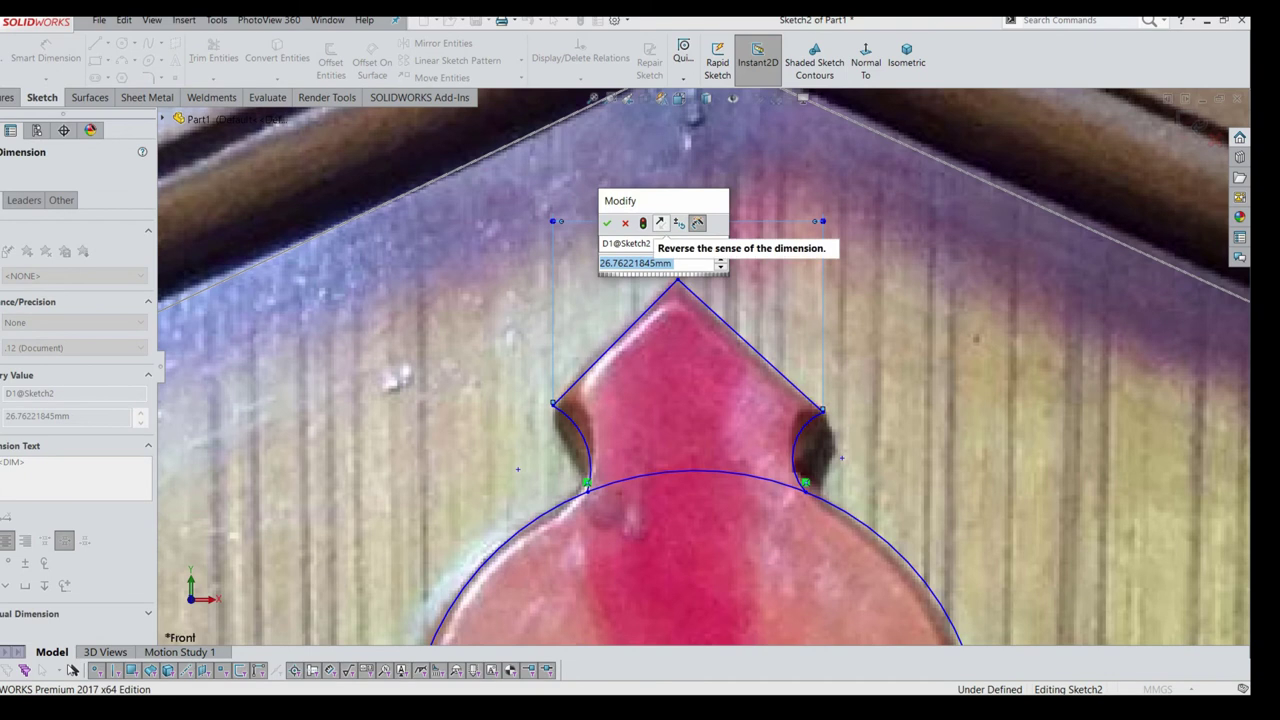
text(25)
key(Return)
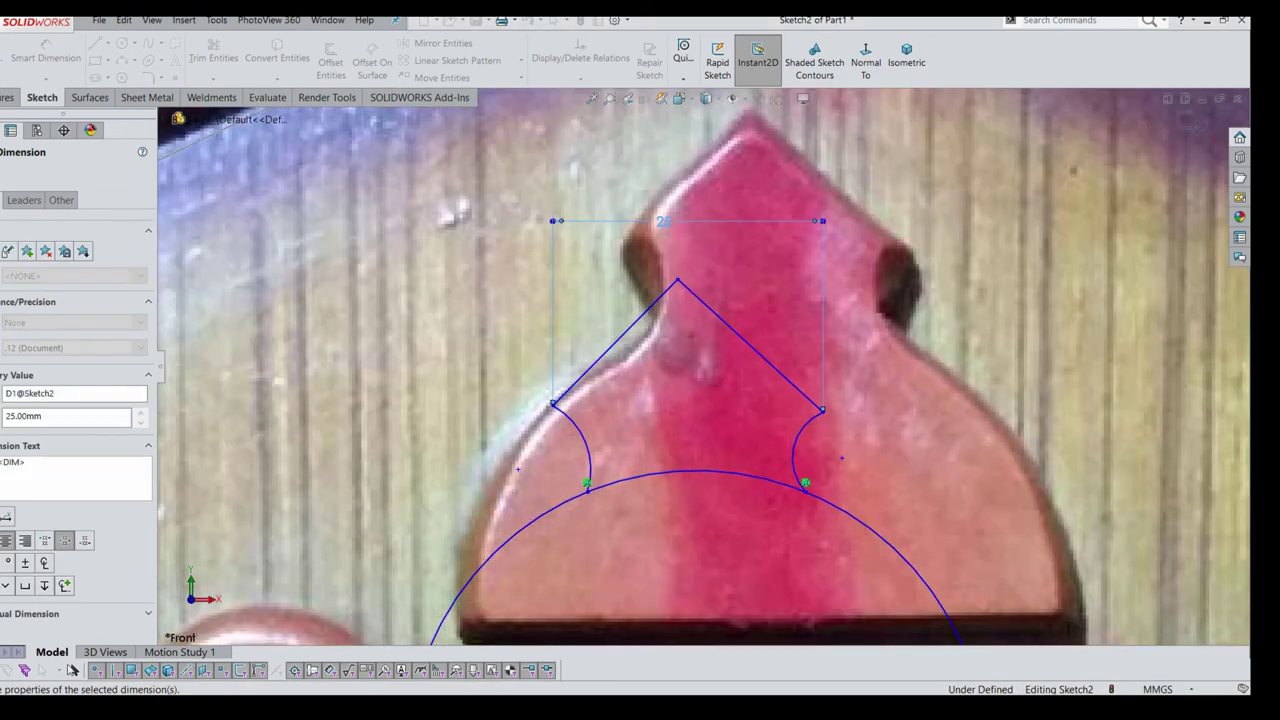
key(Escape)
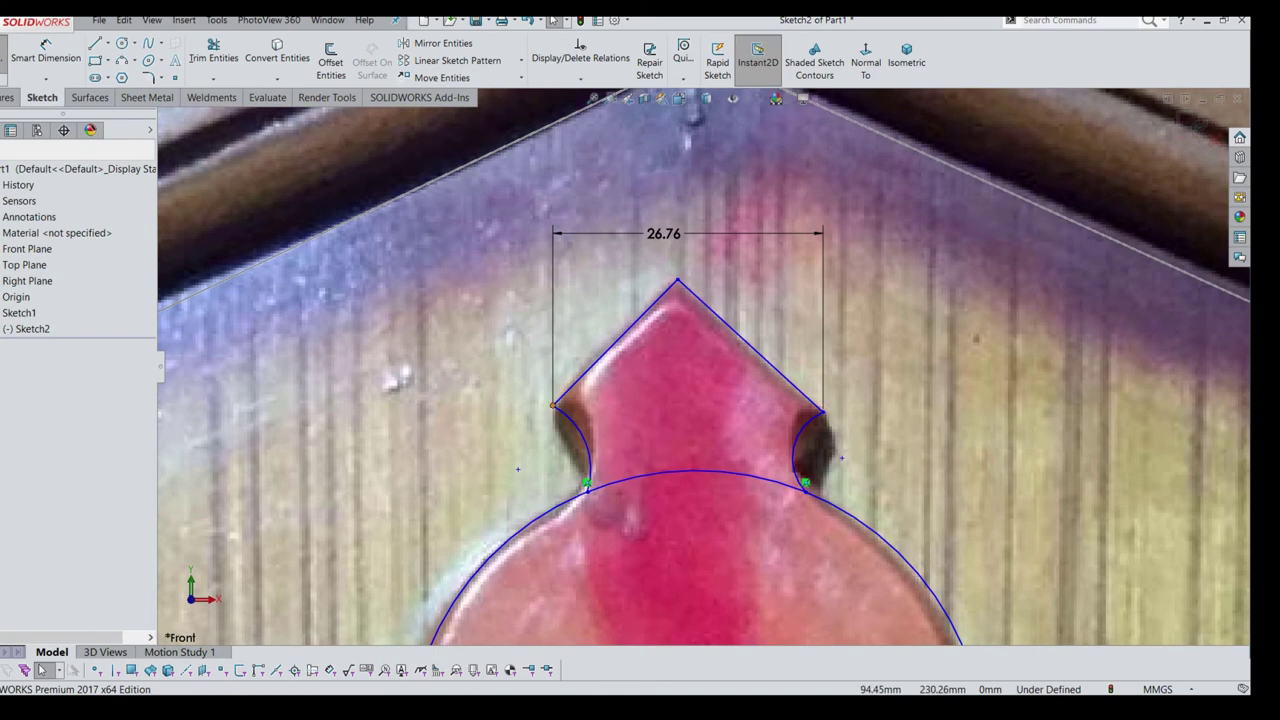
Add a Horizontal relation between the left and right notch endpoints
click(553, 405)
ctrl+click(821, 410)
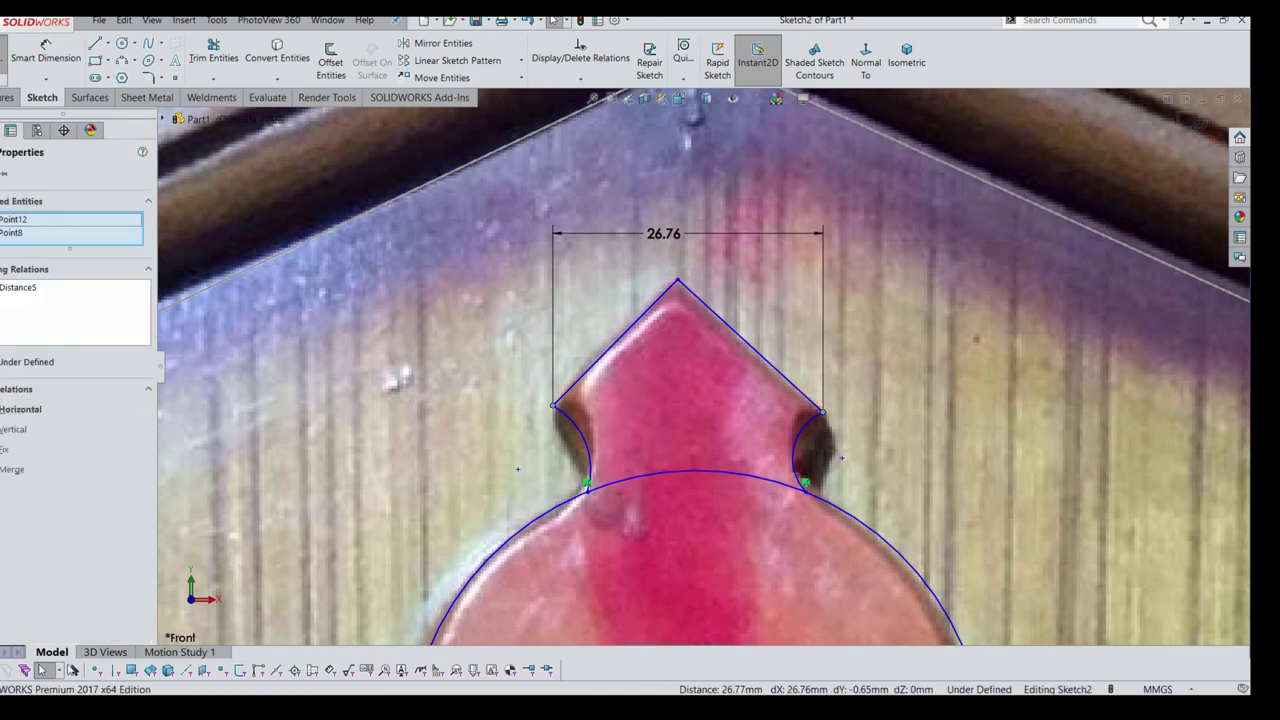
click(20, 409)
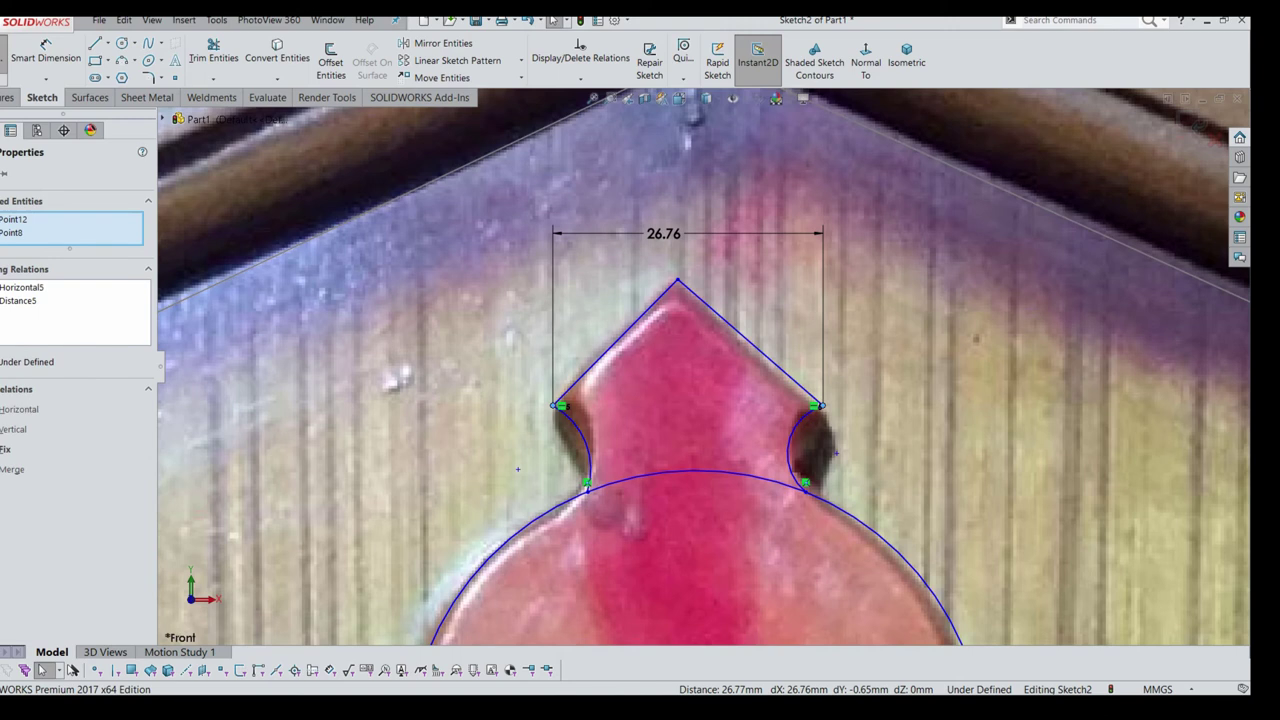
key(Escape)
scroll(704, 378, down, 5)
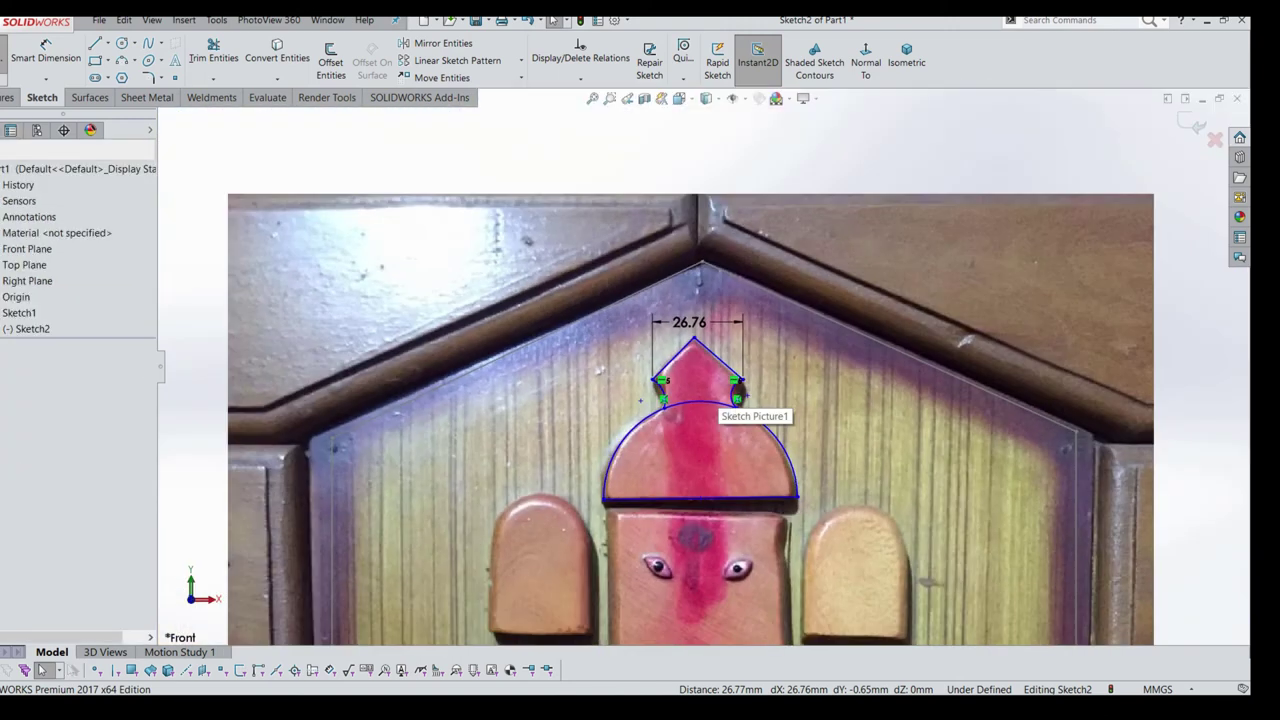
Trim away the dome arc segment lying between the two notches
scroll(712, 404, down, 5)
scroll(712, 404, up, 3)
scroll(712, 404, down, 1)
scroll(420, 228, down, 2)
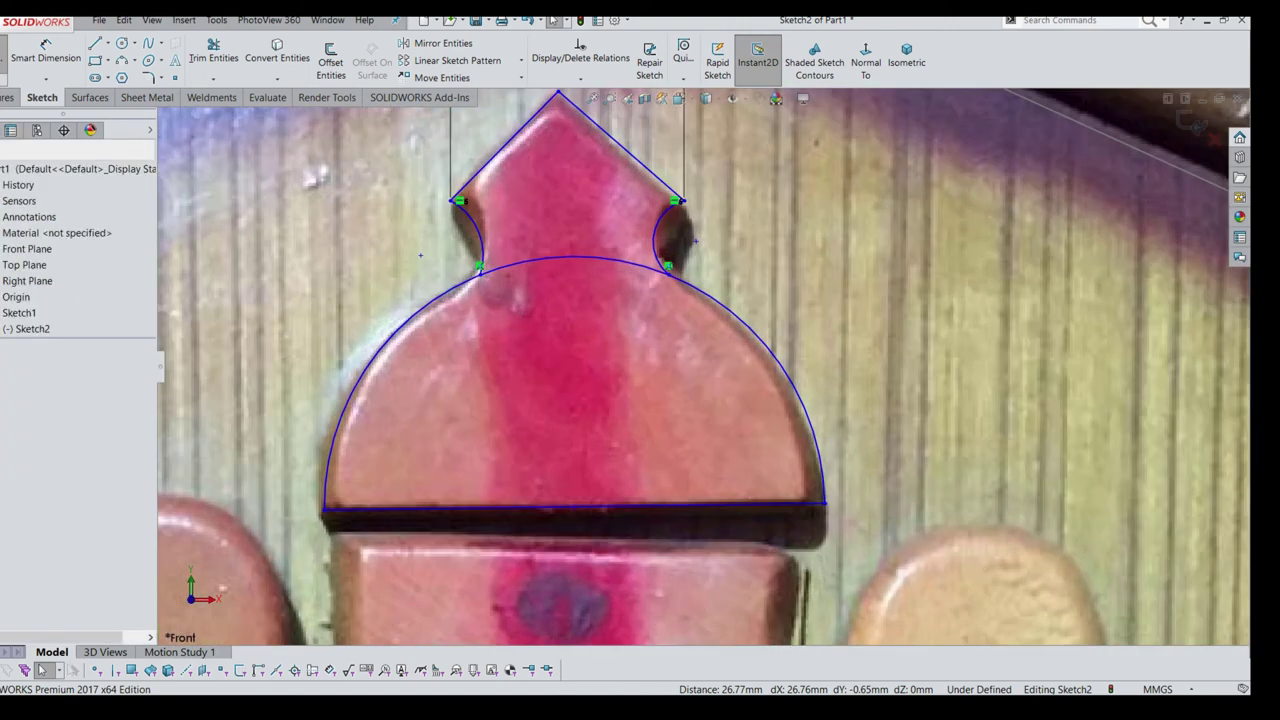
click(213, 55)
click(575, 258)
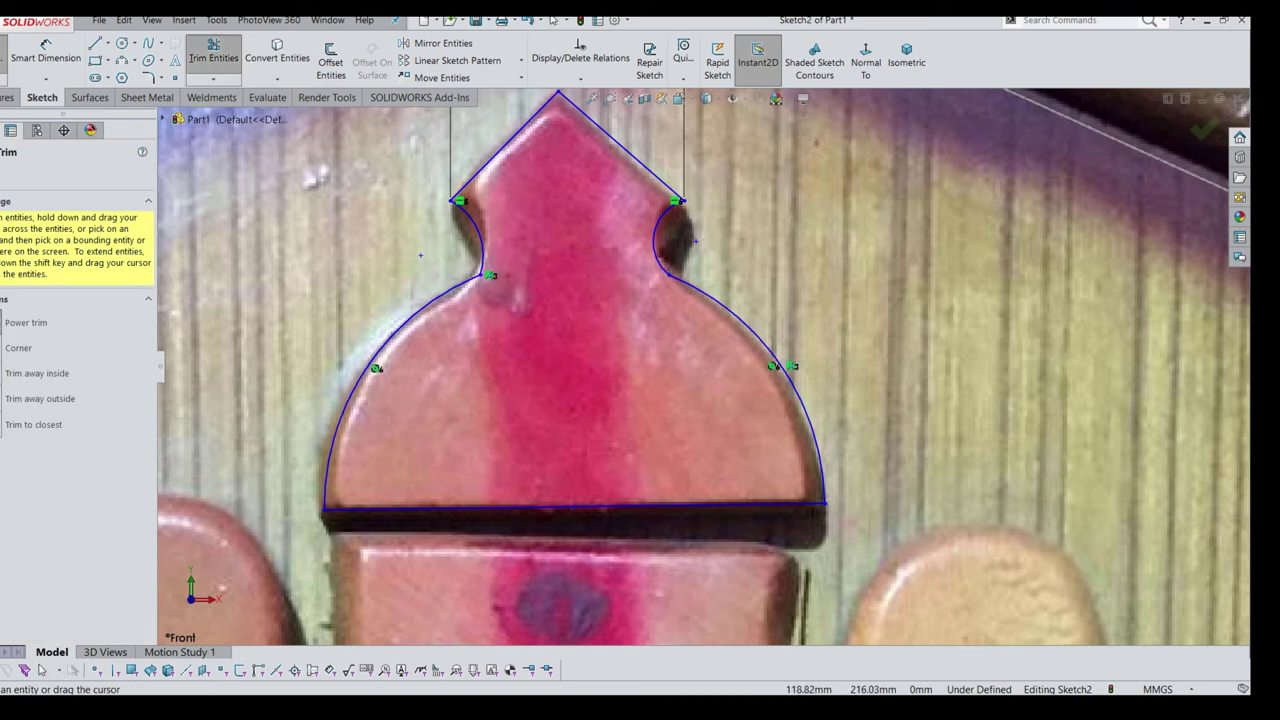
scroll(695, 241, down, 3)
scroll(995, 196, down, 2)
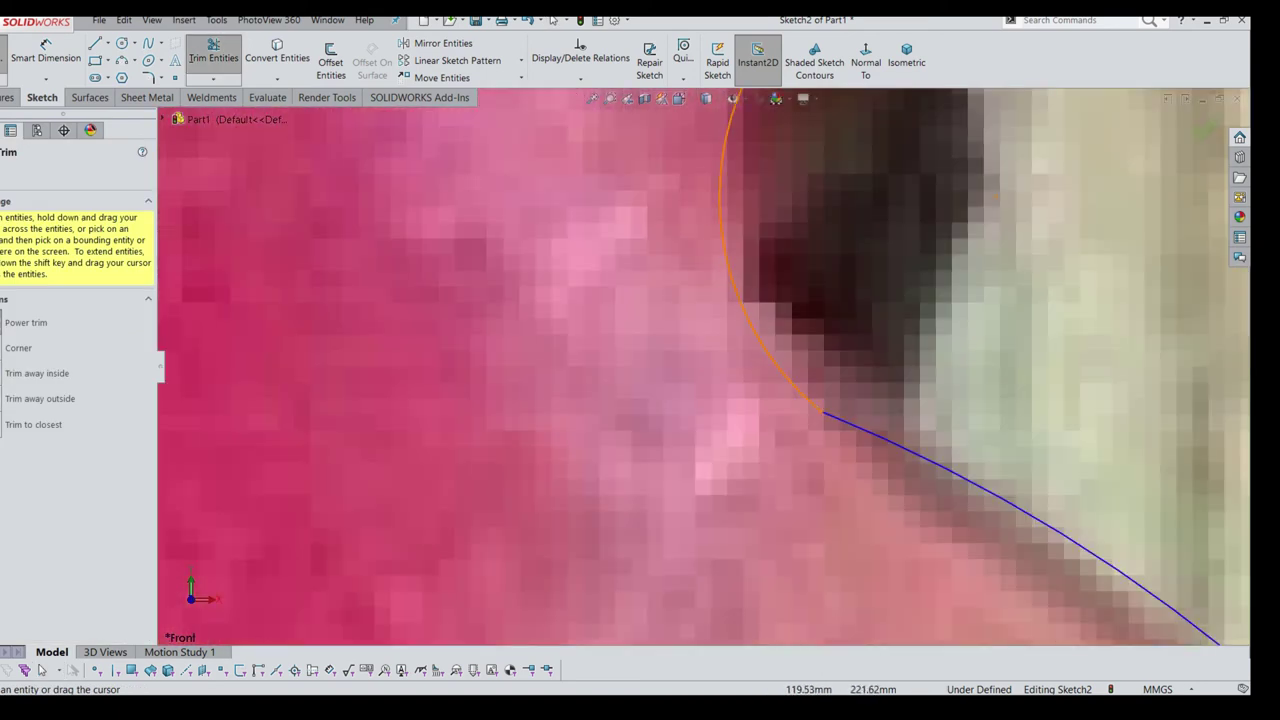
click(995, 196)
key(Escape)
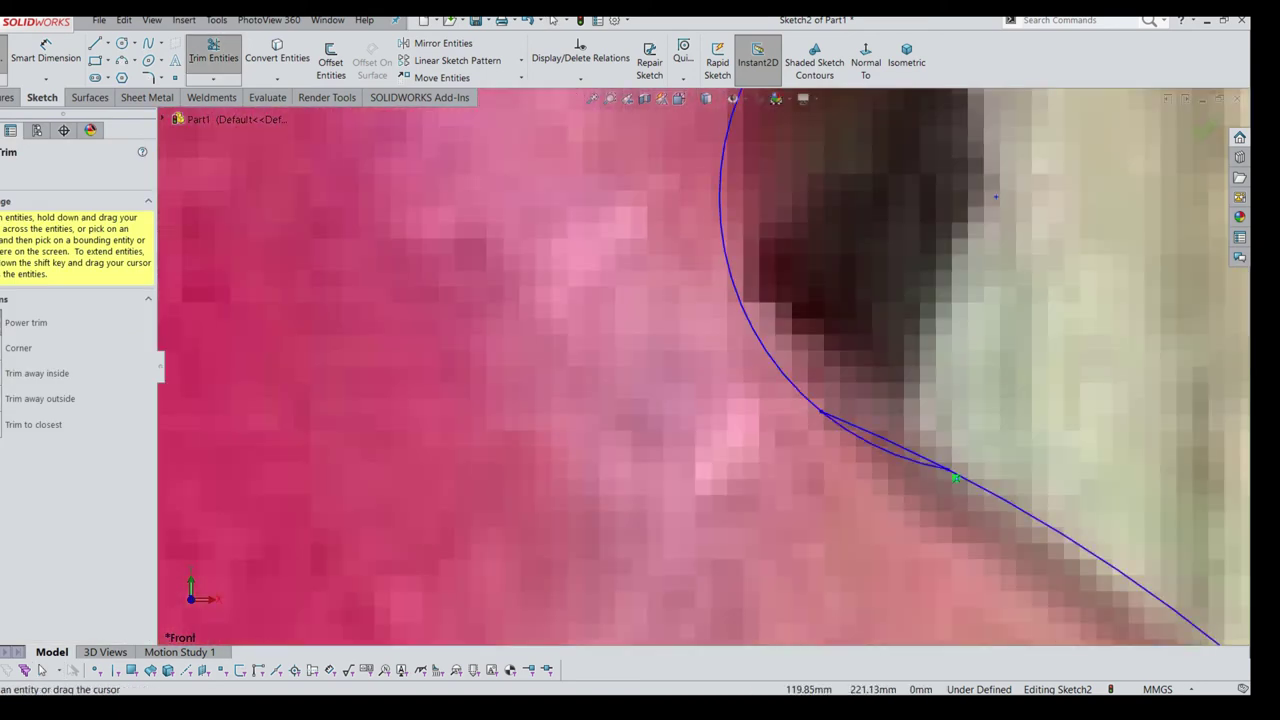
key(Escape)
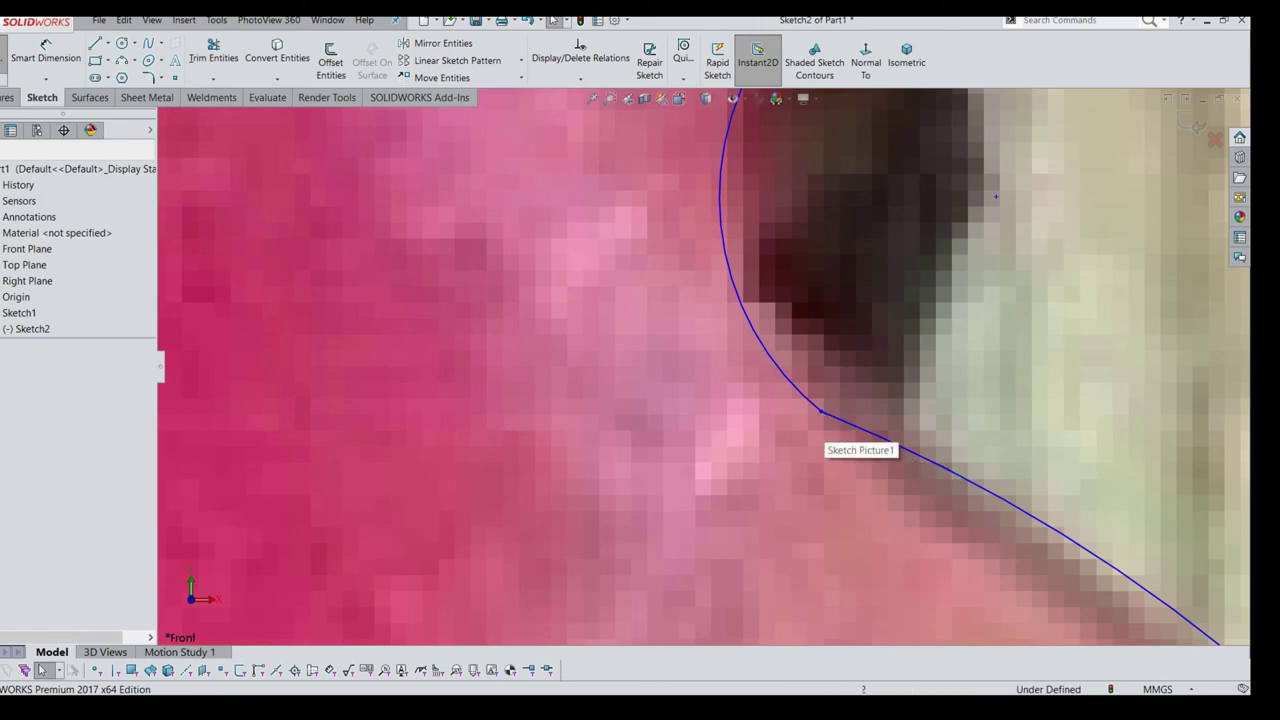
Make the right and left notch arcs each tangent to the dome arc they meet
click(845, 426)
ctrl+click(765, 345)
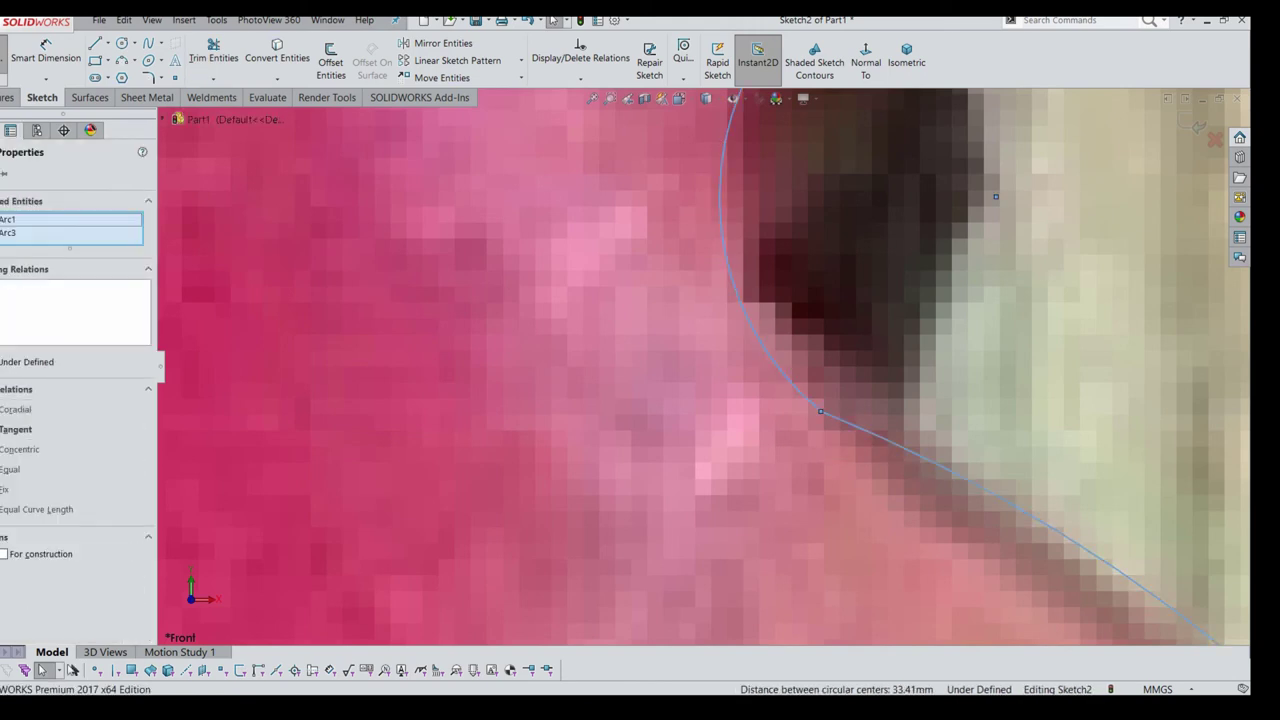
click(15, 429)
key(f)
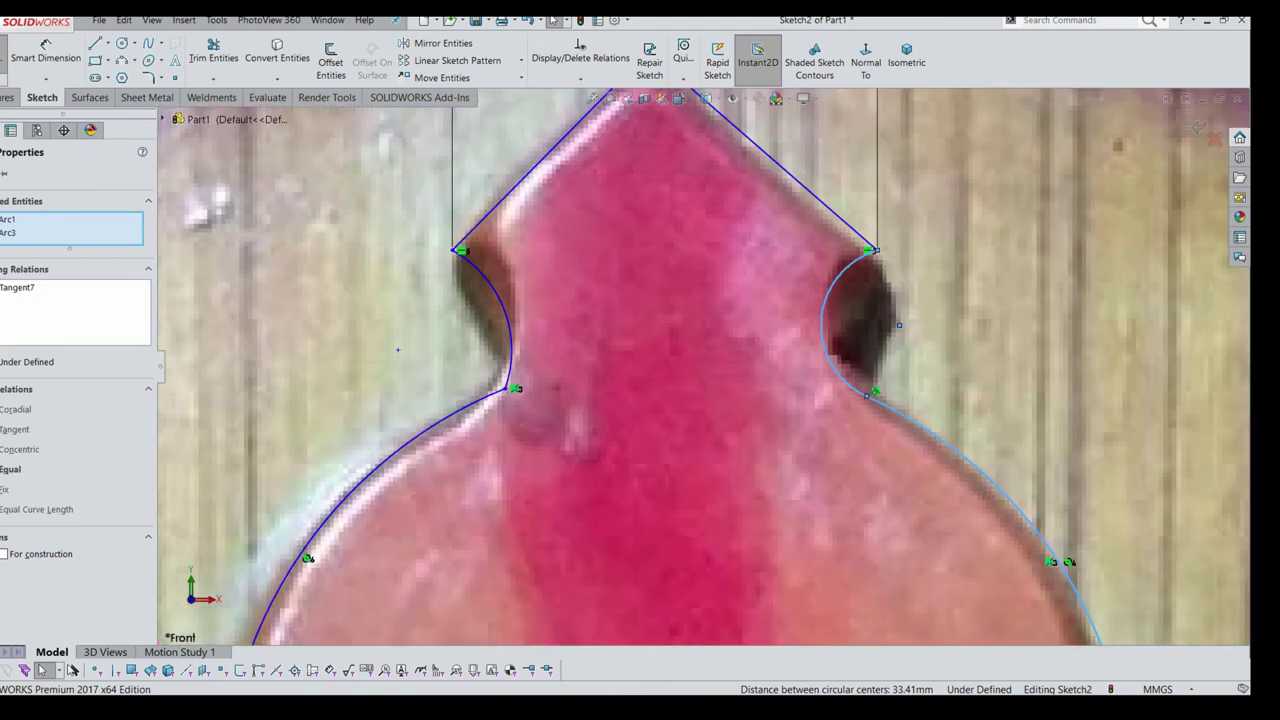
key(Escape)
click(450, 416)
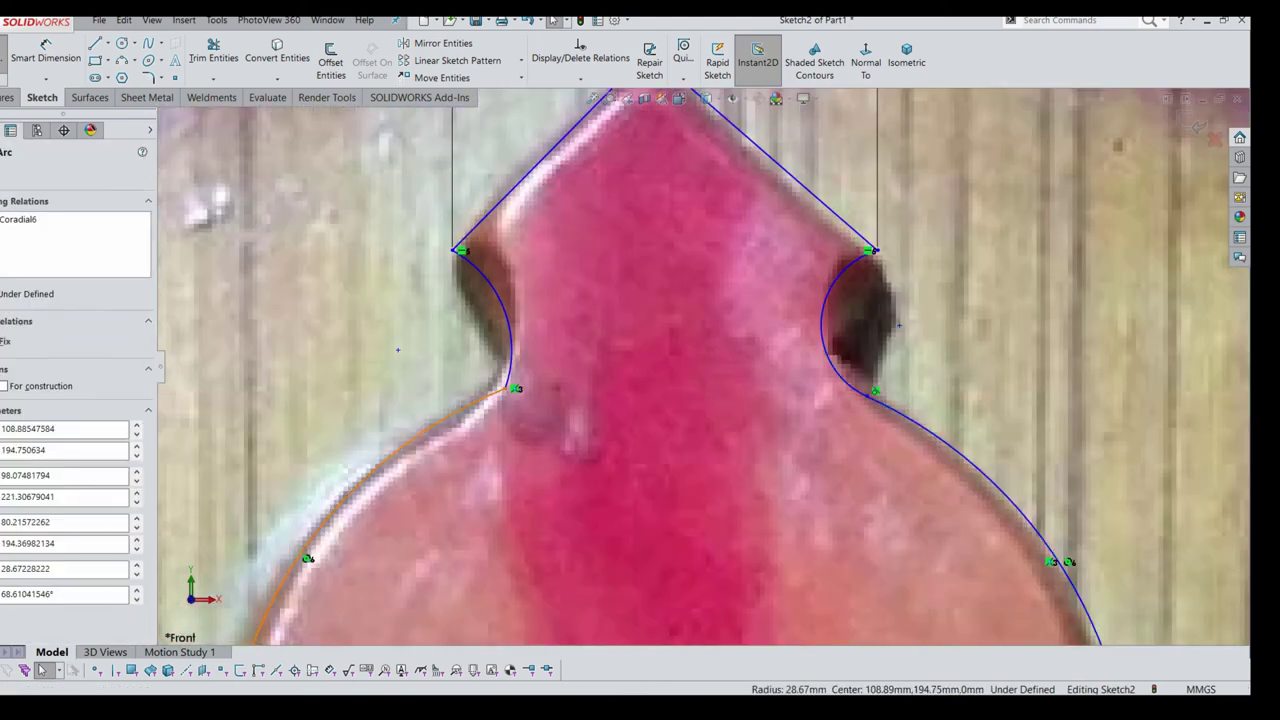
ctrl+click(504, 309)
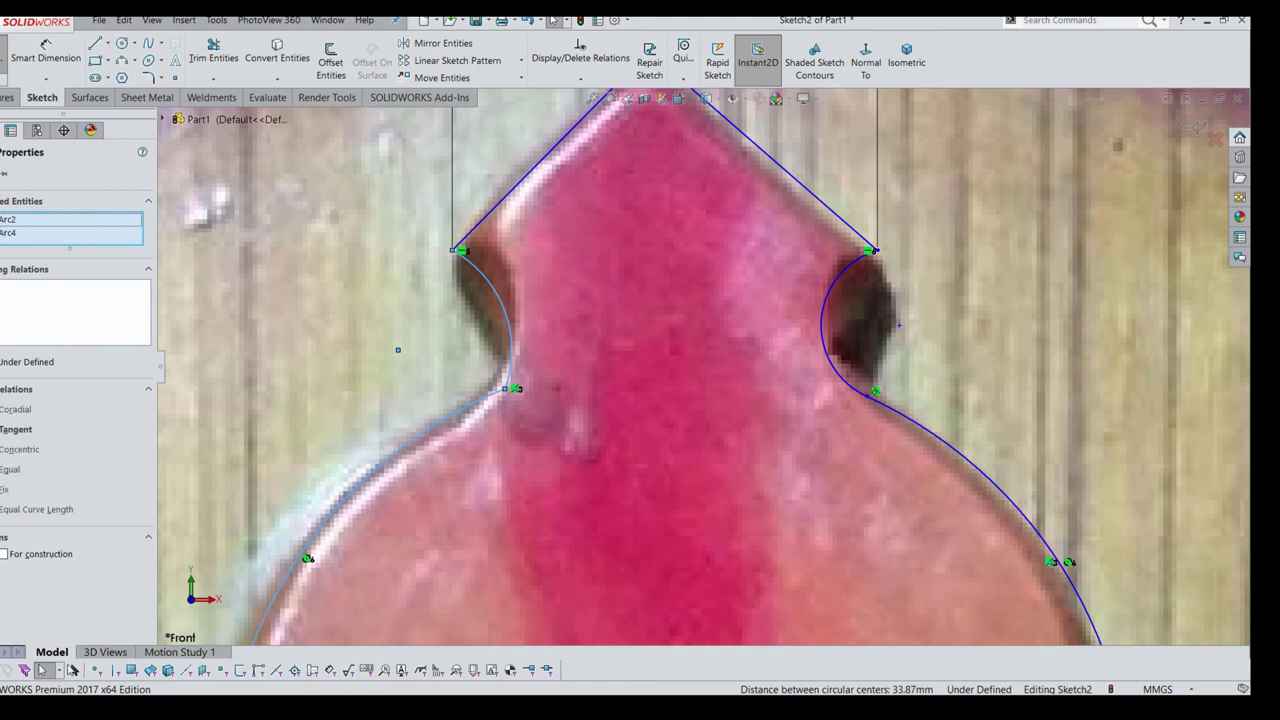
key(f)
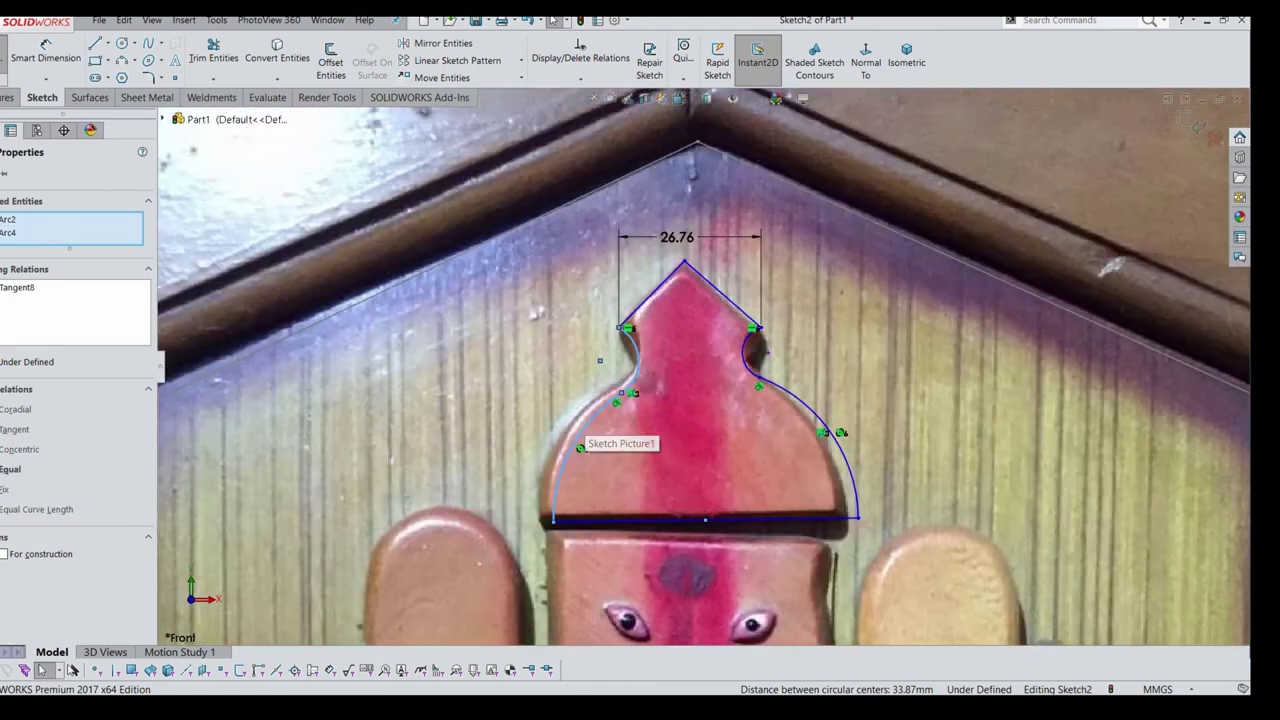
Drag both bottom corners and the right notch curve onto the crown's edges in the picture
drag(551, 530, 538, 517)
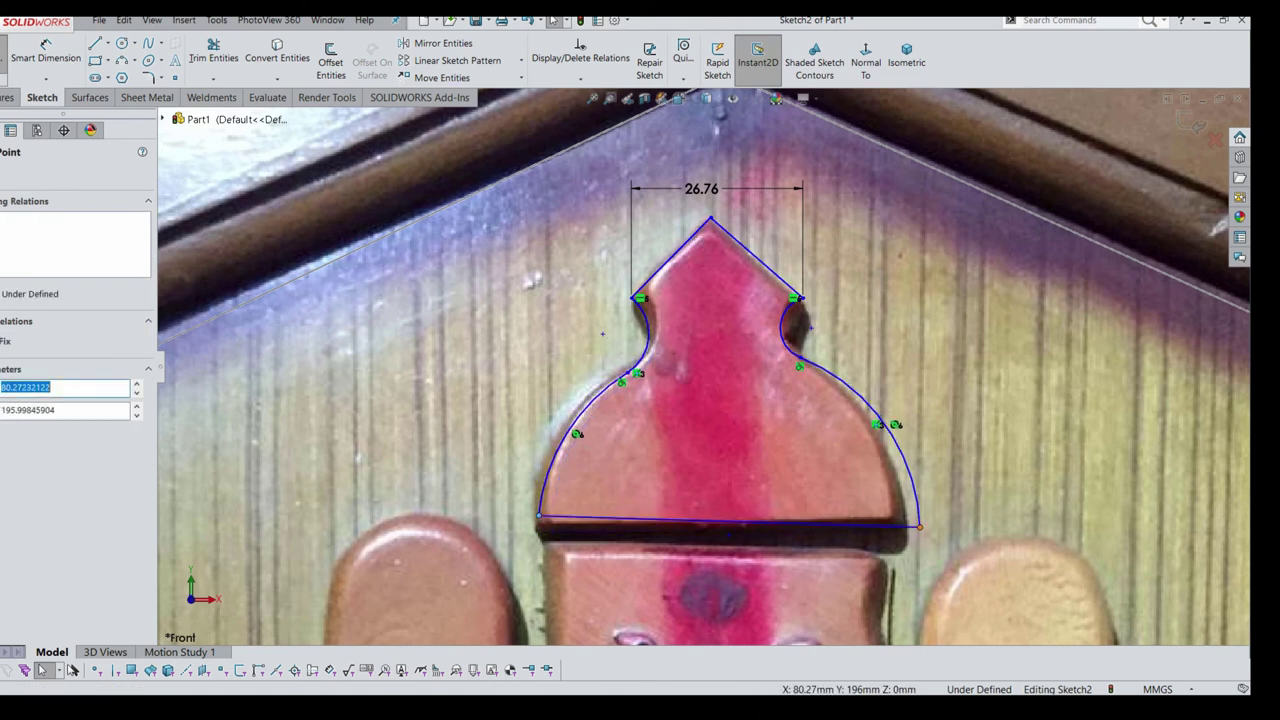
drag(919, 525, 908, 516)
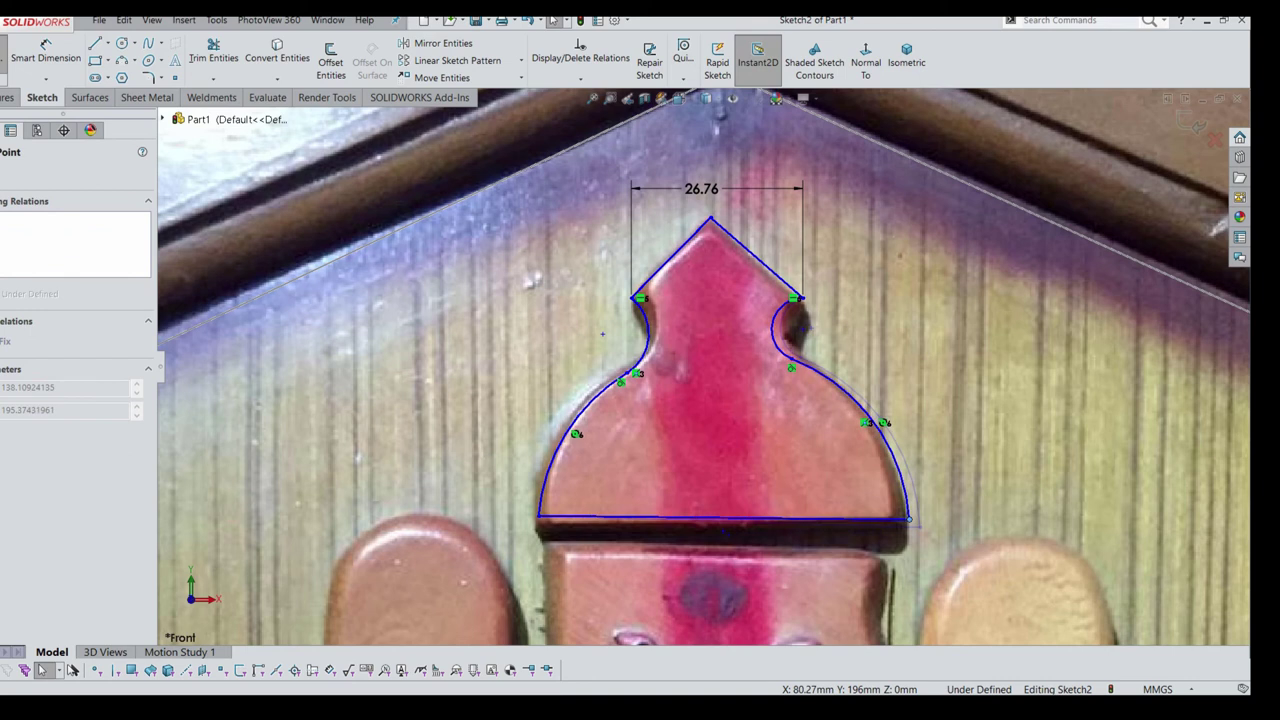
scroll(812, 324, down, 4)
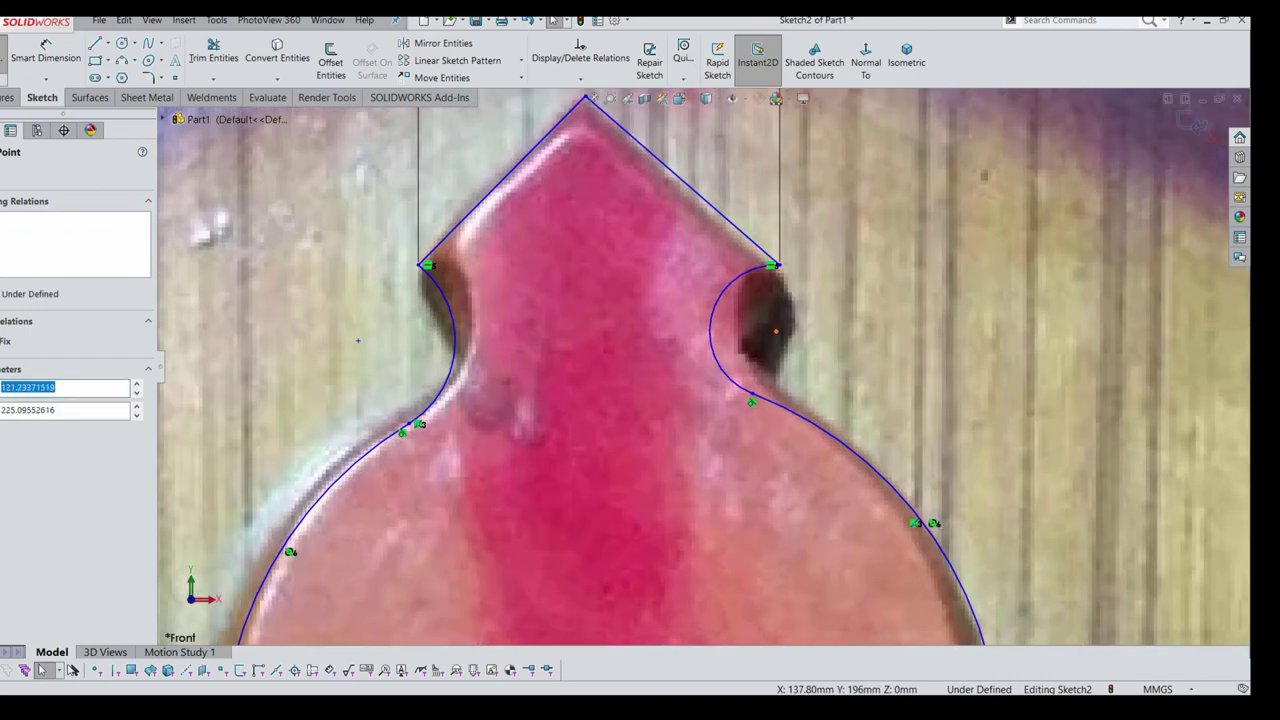
drag(776, 331, 806, 350)
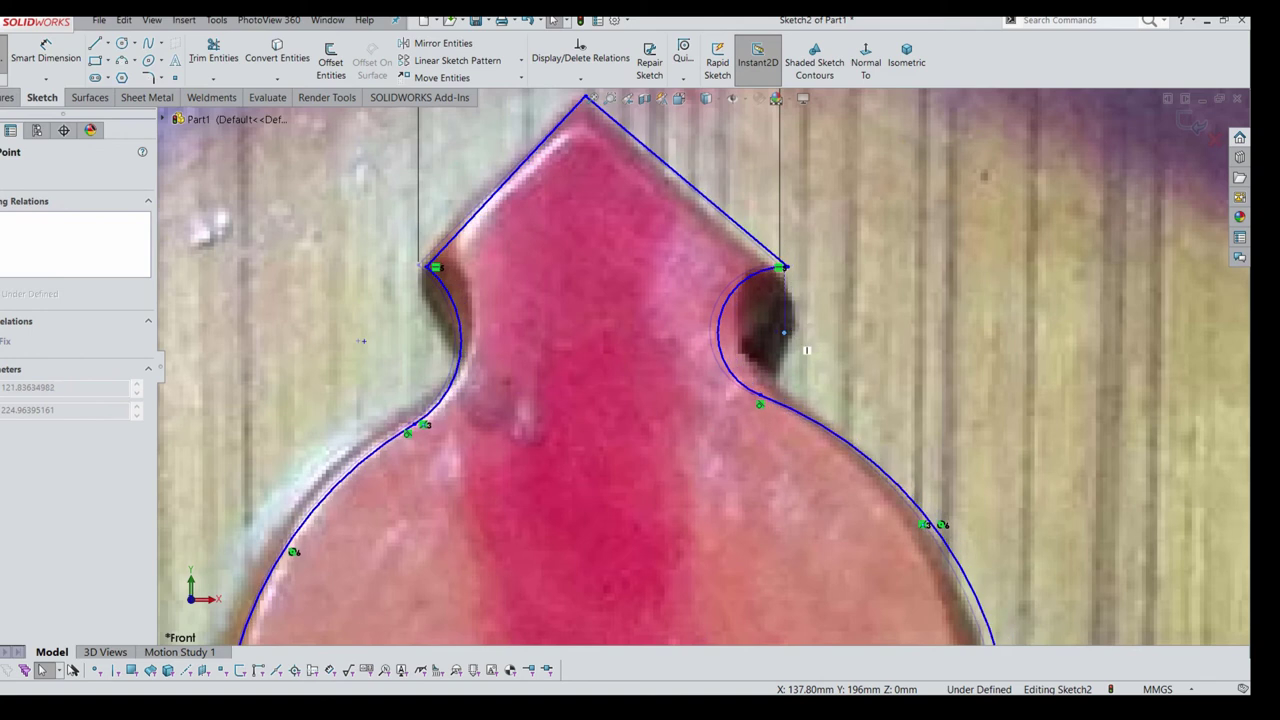
drag(806, 350, 815, 351)
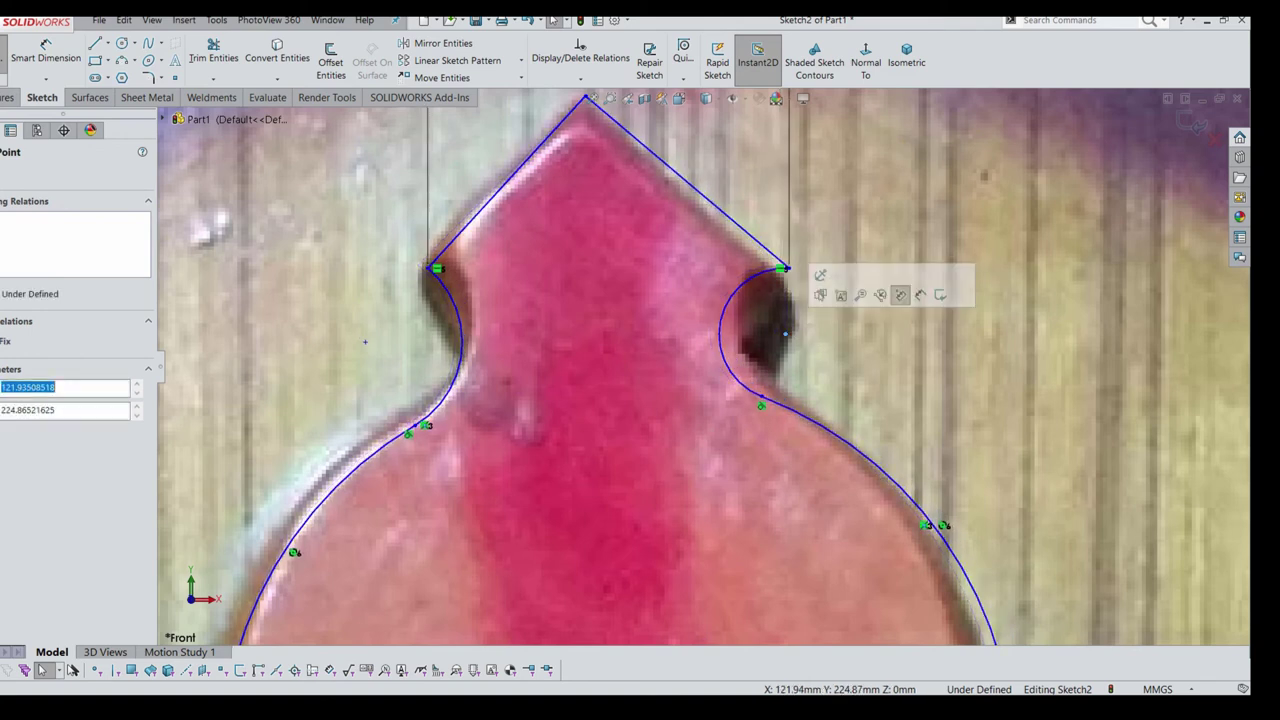
scroll(704, 365, up, 3)
key(Escape)
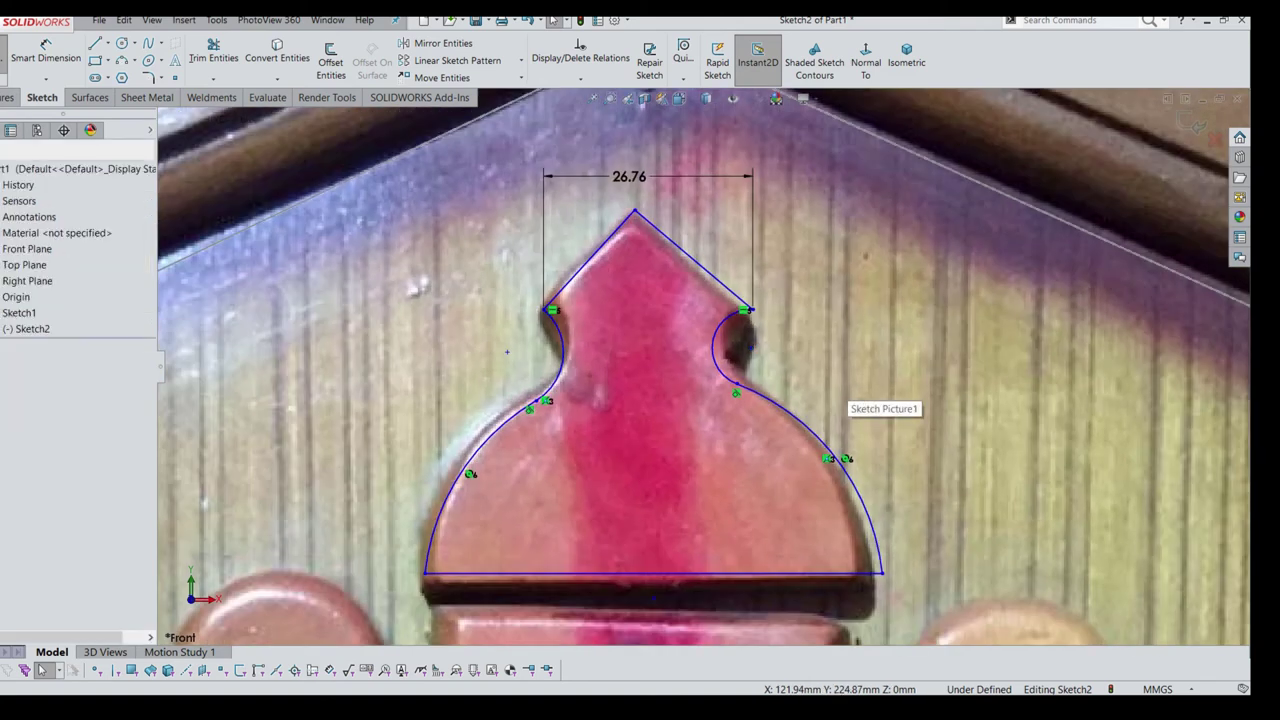
drag(425, 574, 422, 578)
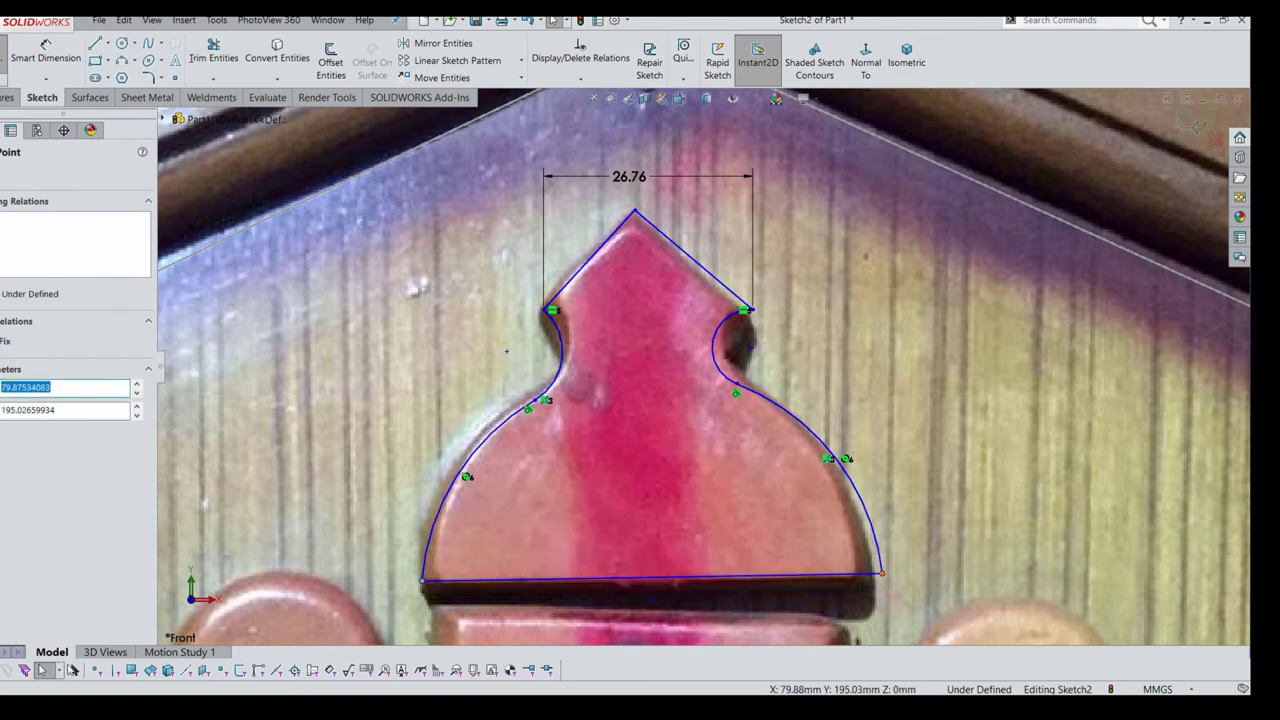
drag(881, 573, 868, 576)
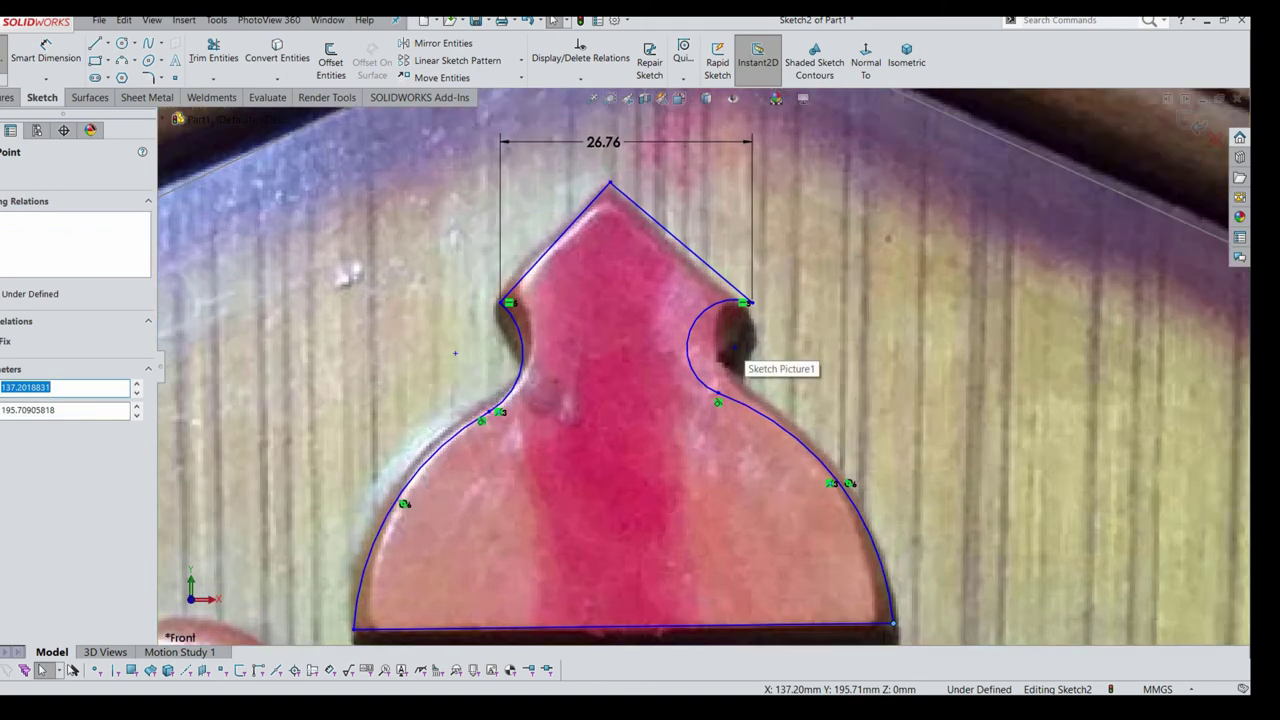
Fully define the crown sketch using Fully Define Sketch's Calculate
key(z)
key(z)
key(z)
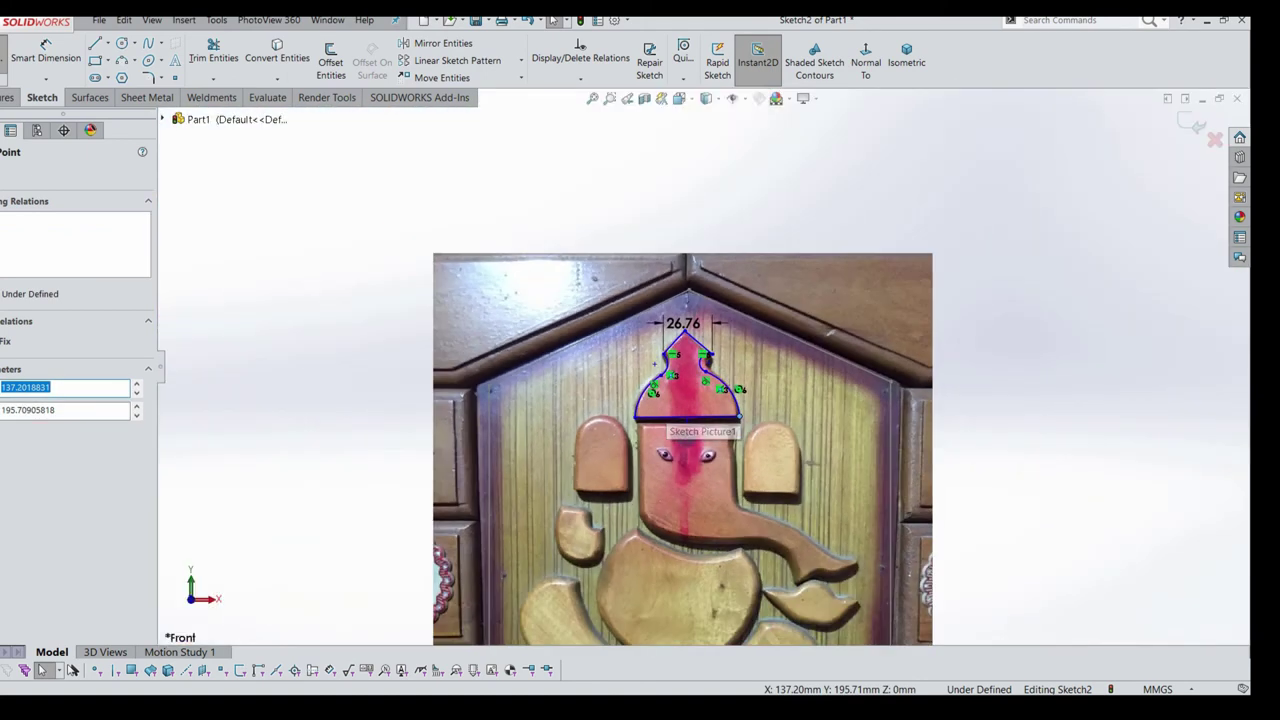
key(z)
key(shift+z)
key(shift+z)
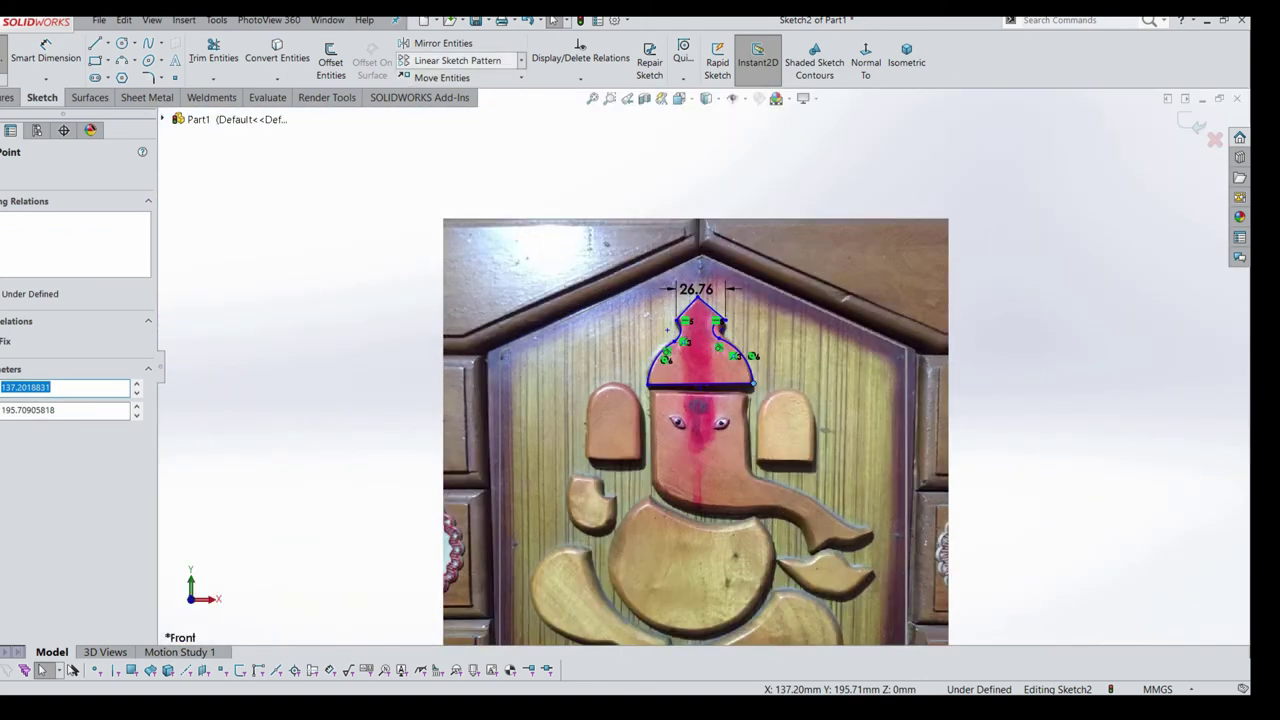
click(580, 78)
click(594, 129)
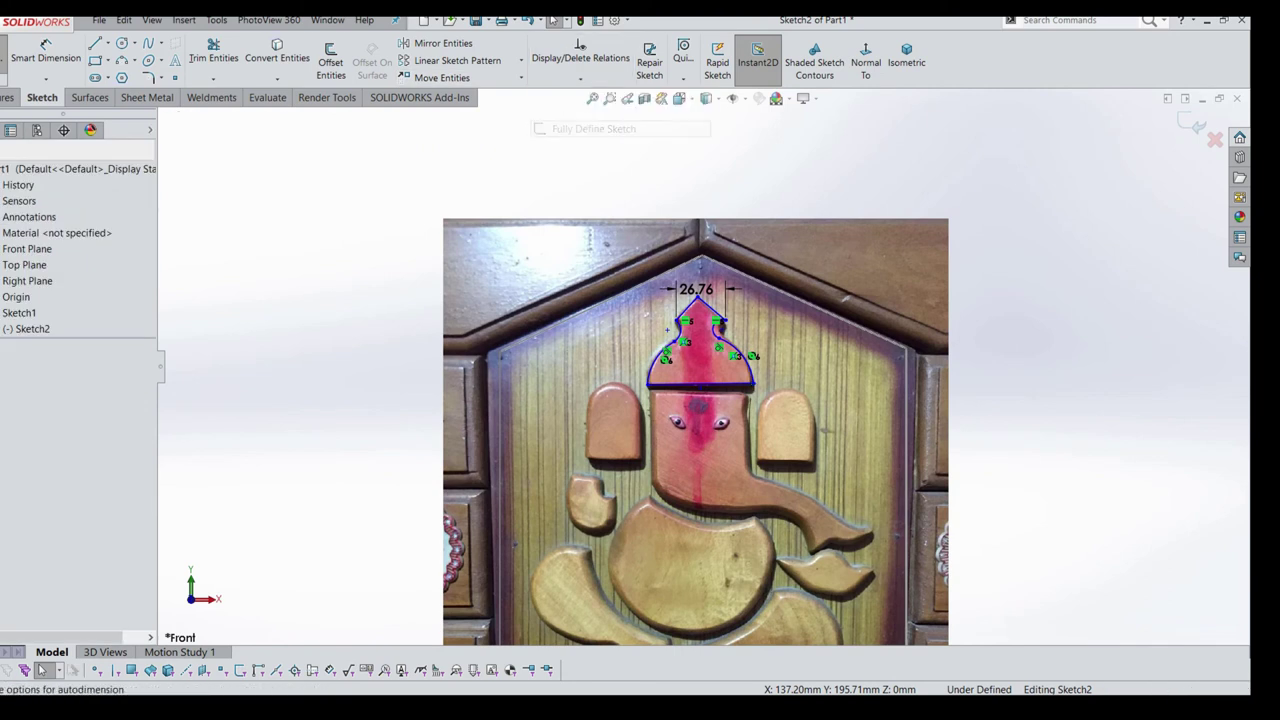
click(61, 258)
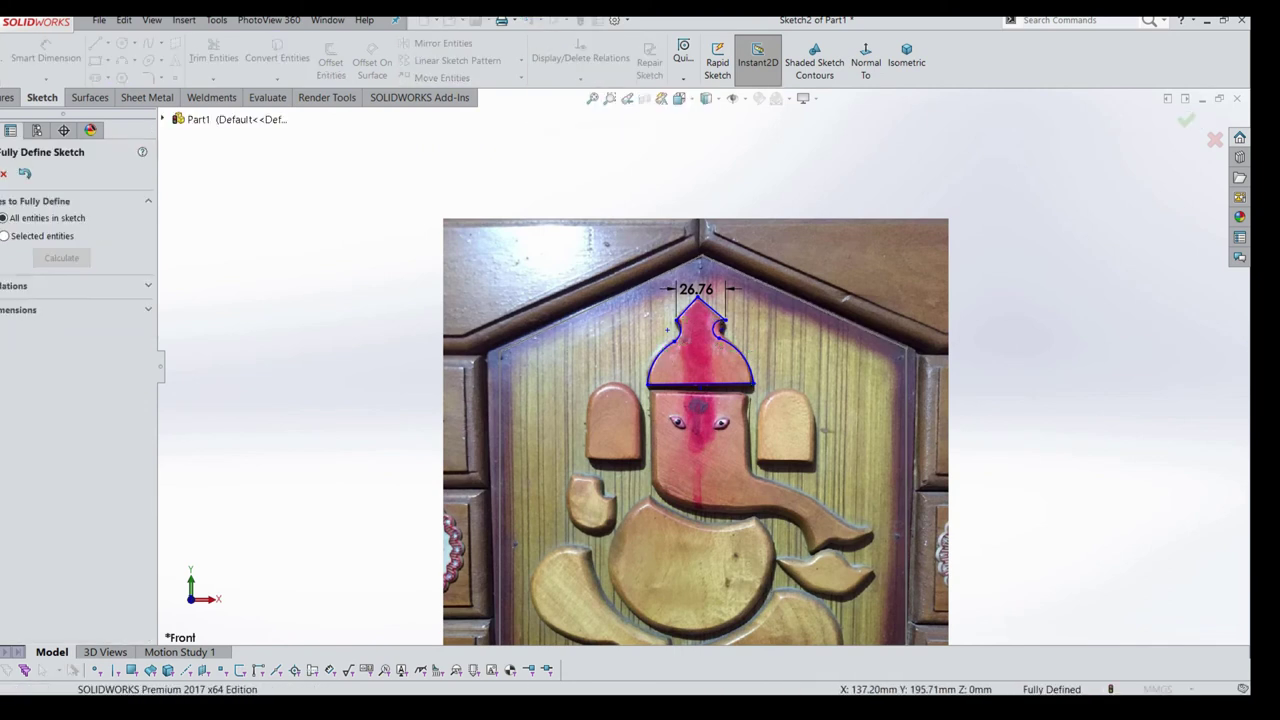
key(Return)
scroll(715, 332, down, 2)
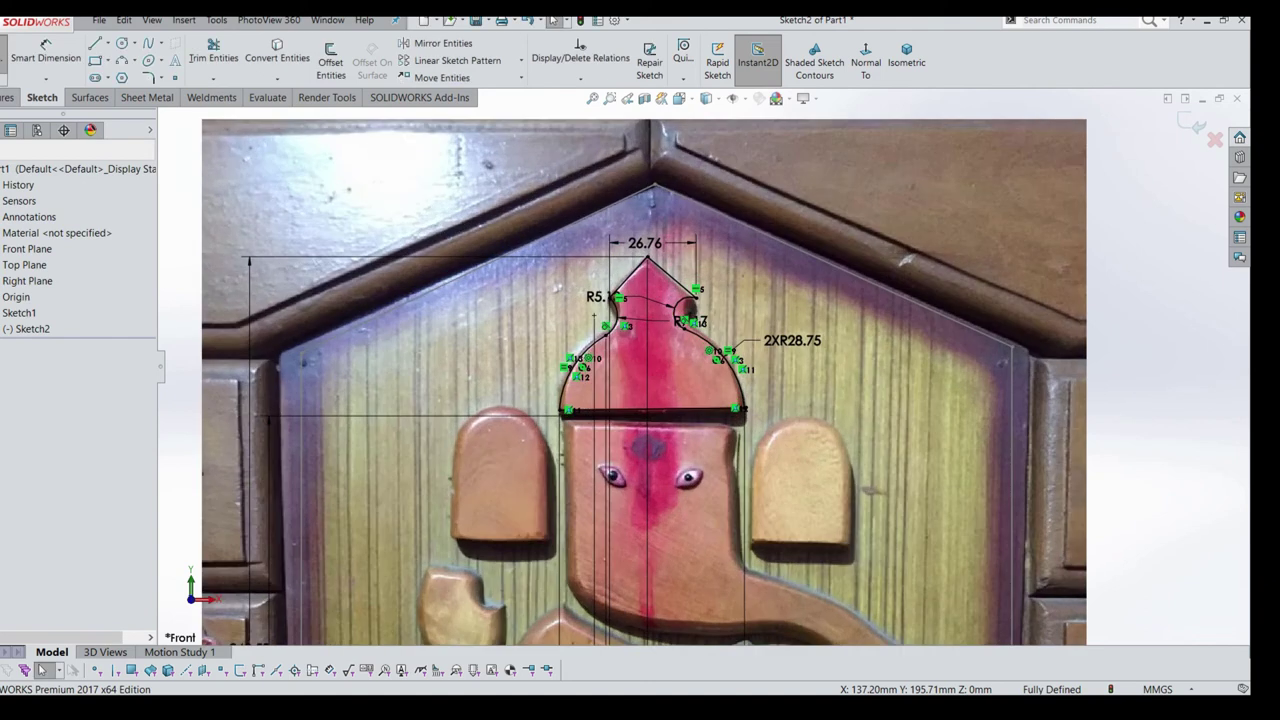
scroll(715, 332, down, 4)
scroll(715, 332, down, 4)
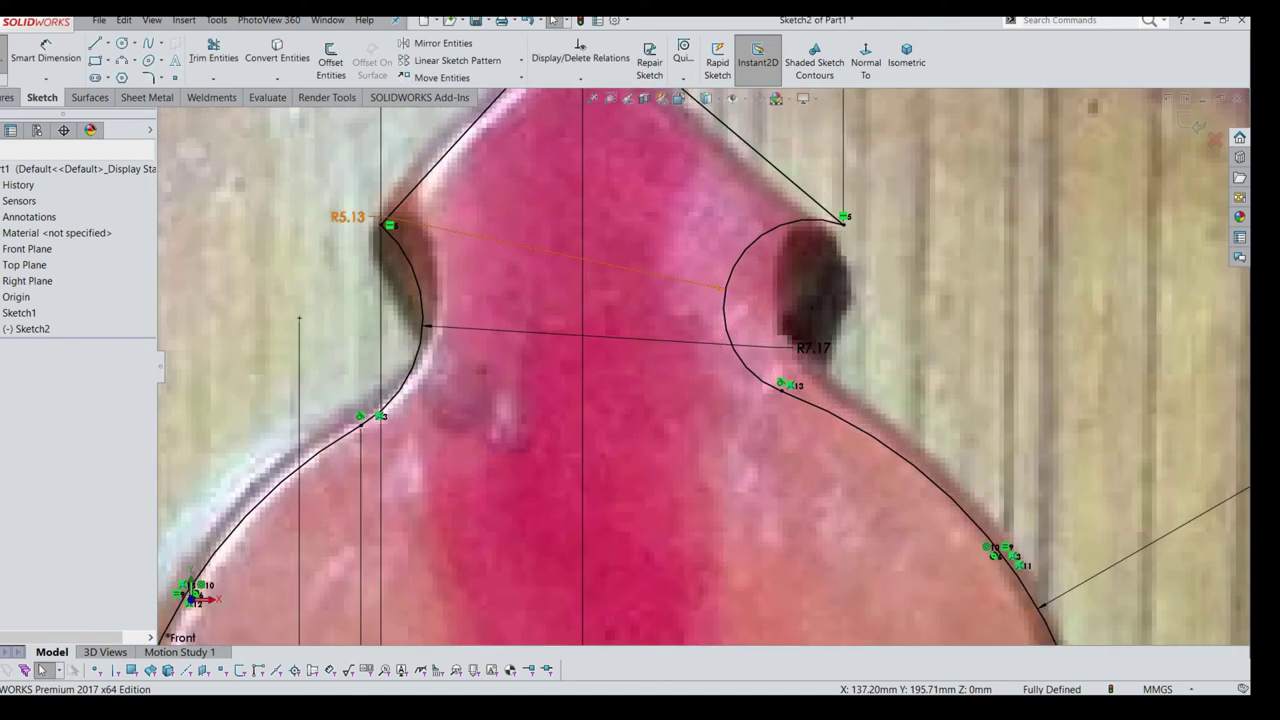
Move the right arc's radius dimension aside and set it to 7, then 6.5 mm
drag(348, 217, 700, 306)
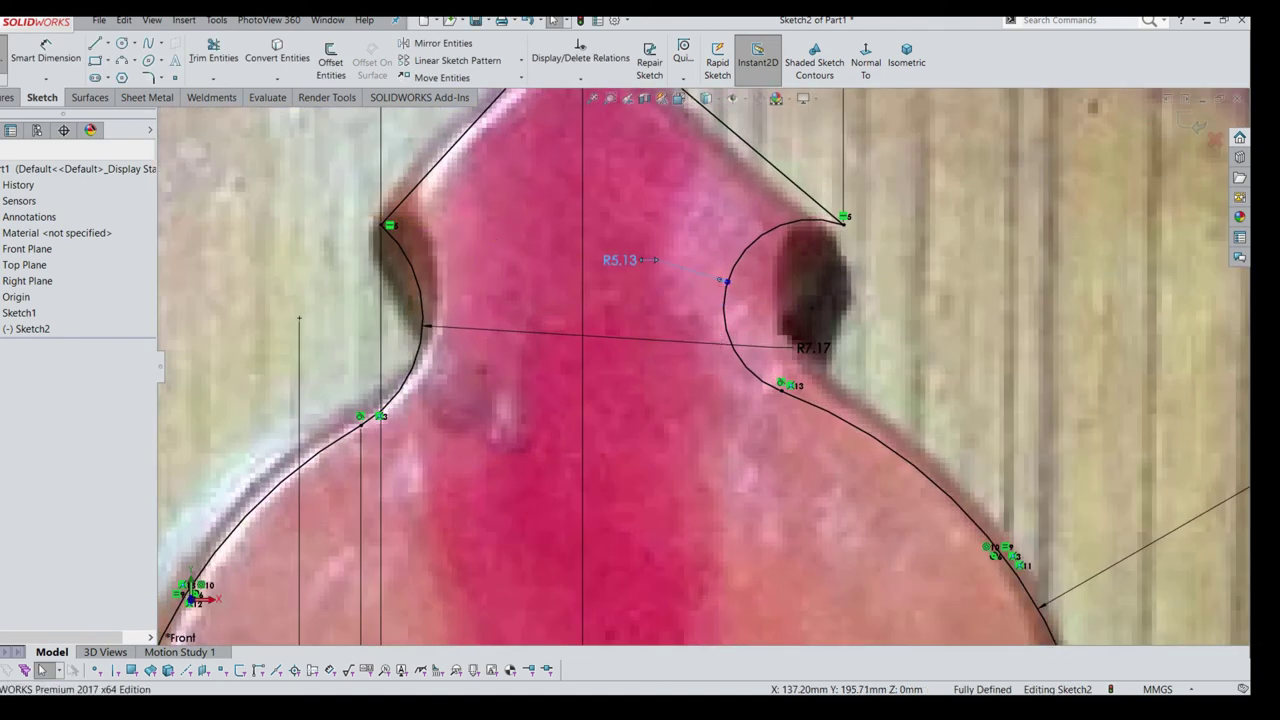
double_click(656, 260)
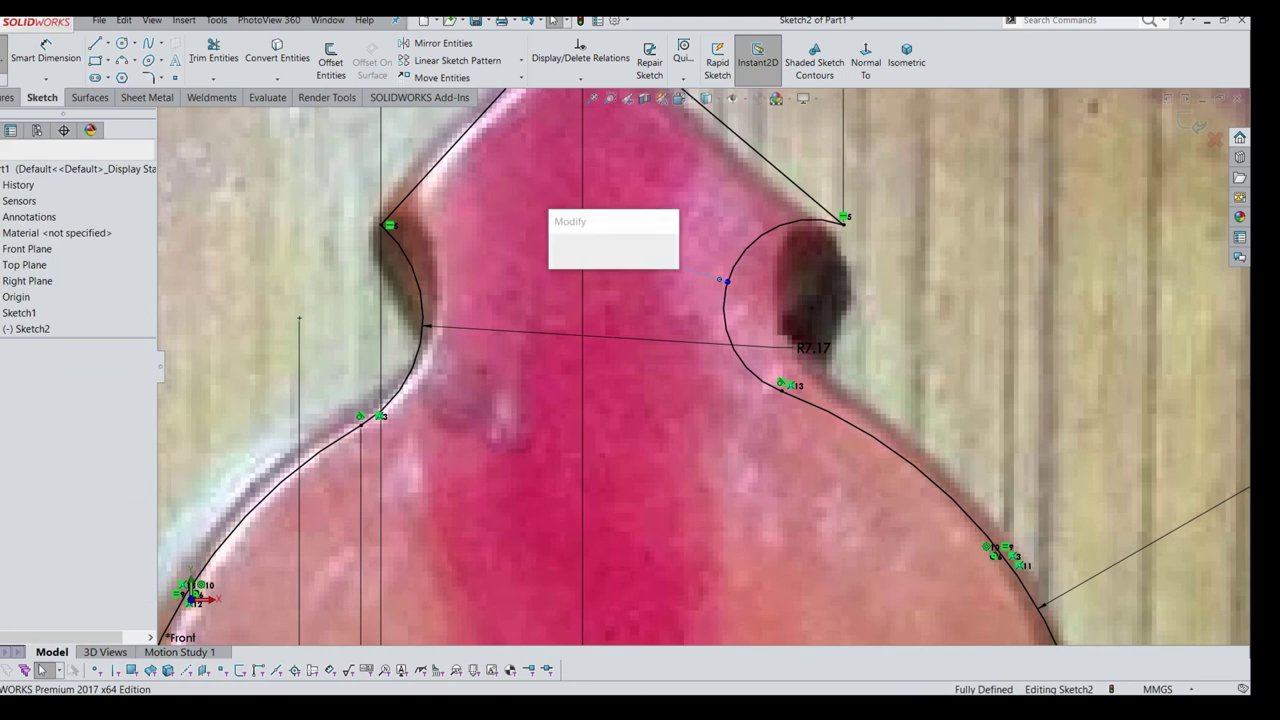
text(7)
key(Return)
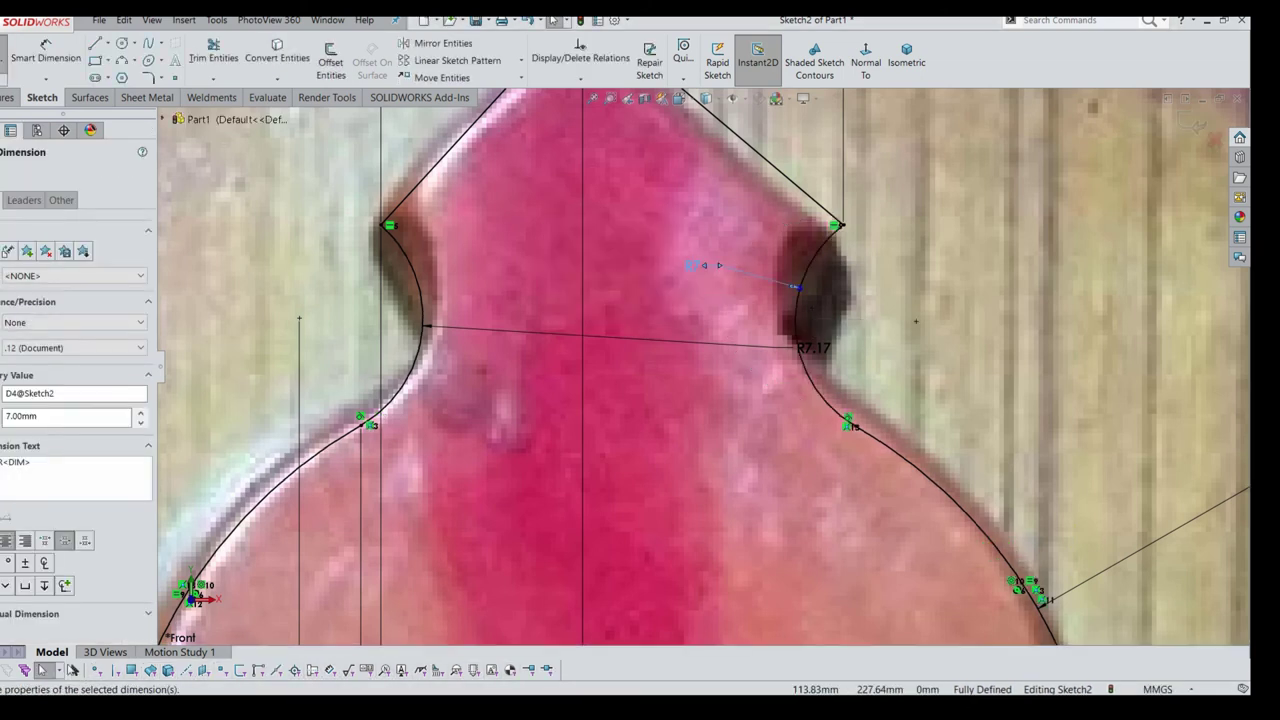
click(915, 321)
double_click(692, 266)
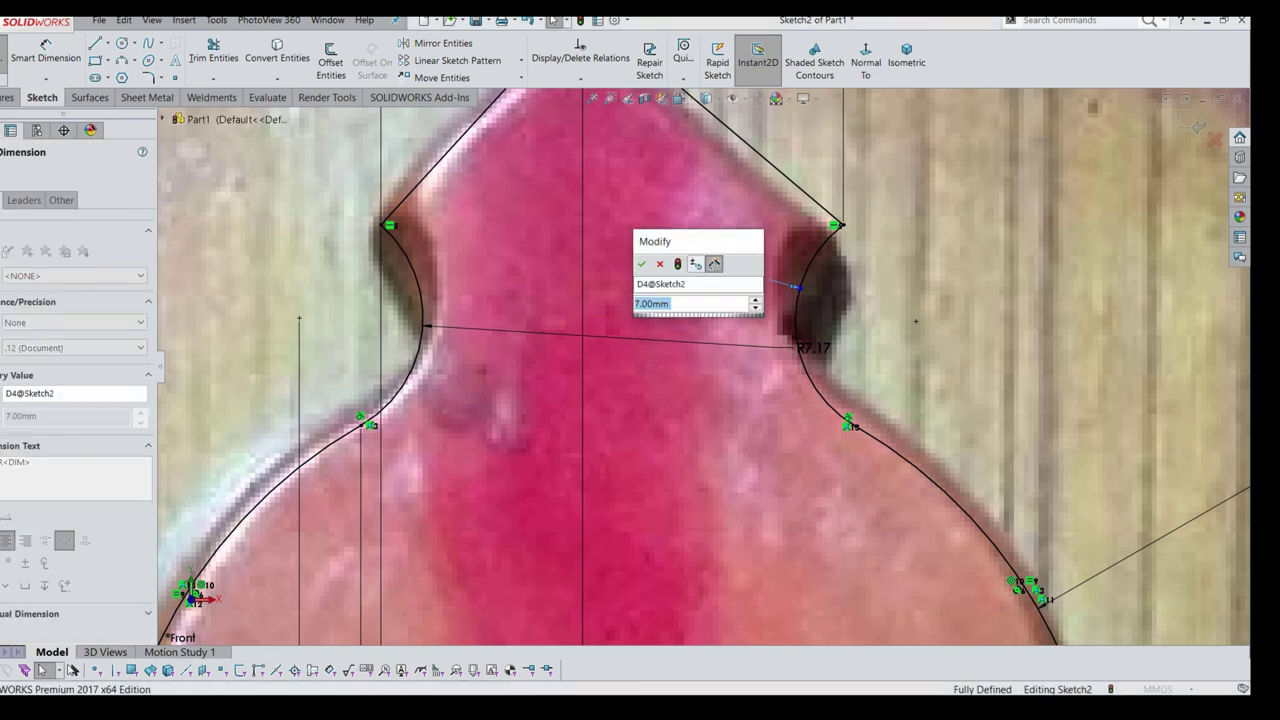
text(6.5)
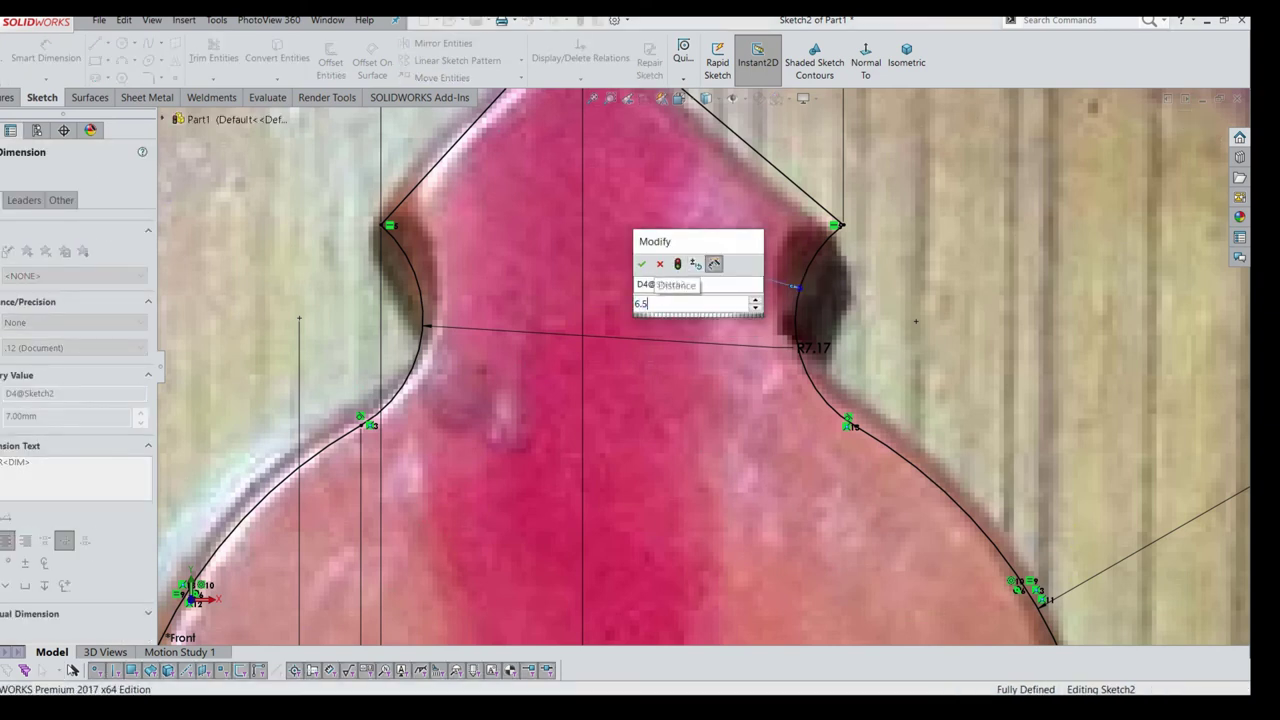
key(Return)
scroll(898, 322, up, 2)
scroll(860, 300, up, 2)
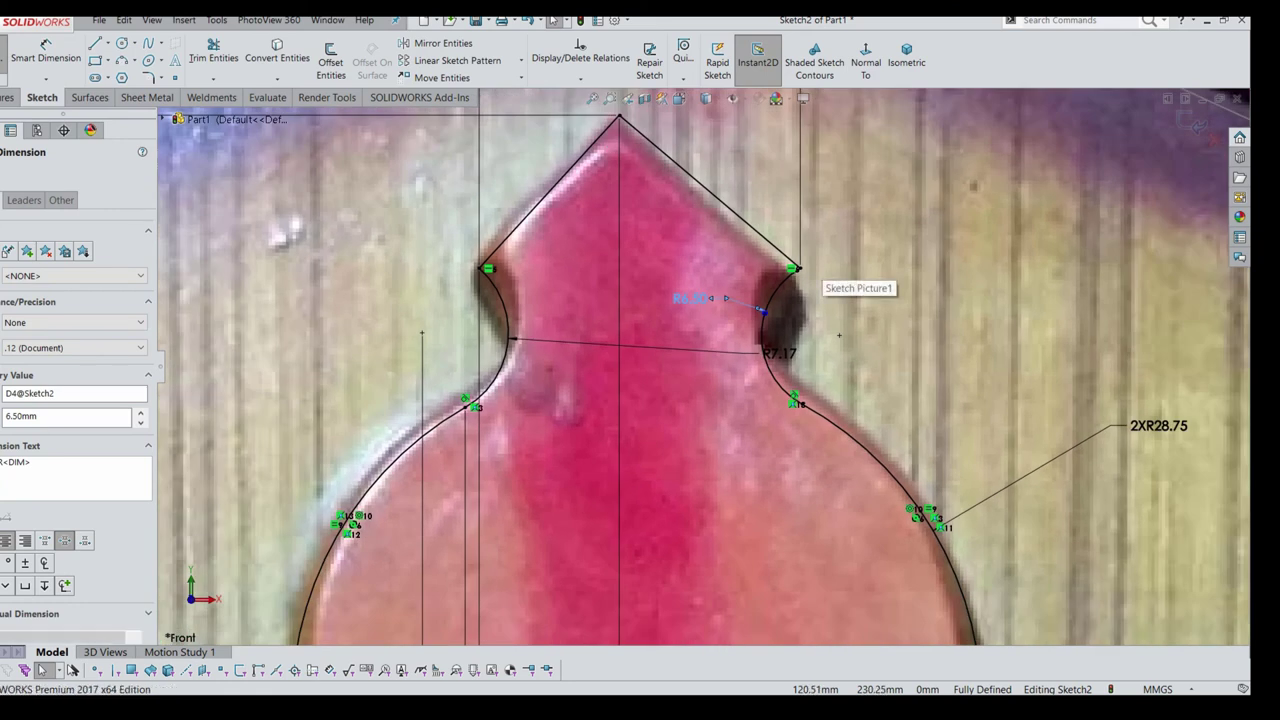
key(Escape)
scroll(820, 300, down, 4)
scroll(790, 397, up, 2)
scroll(790, 397, up, 1)
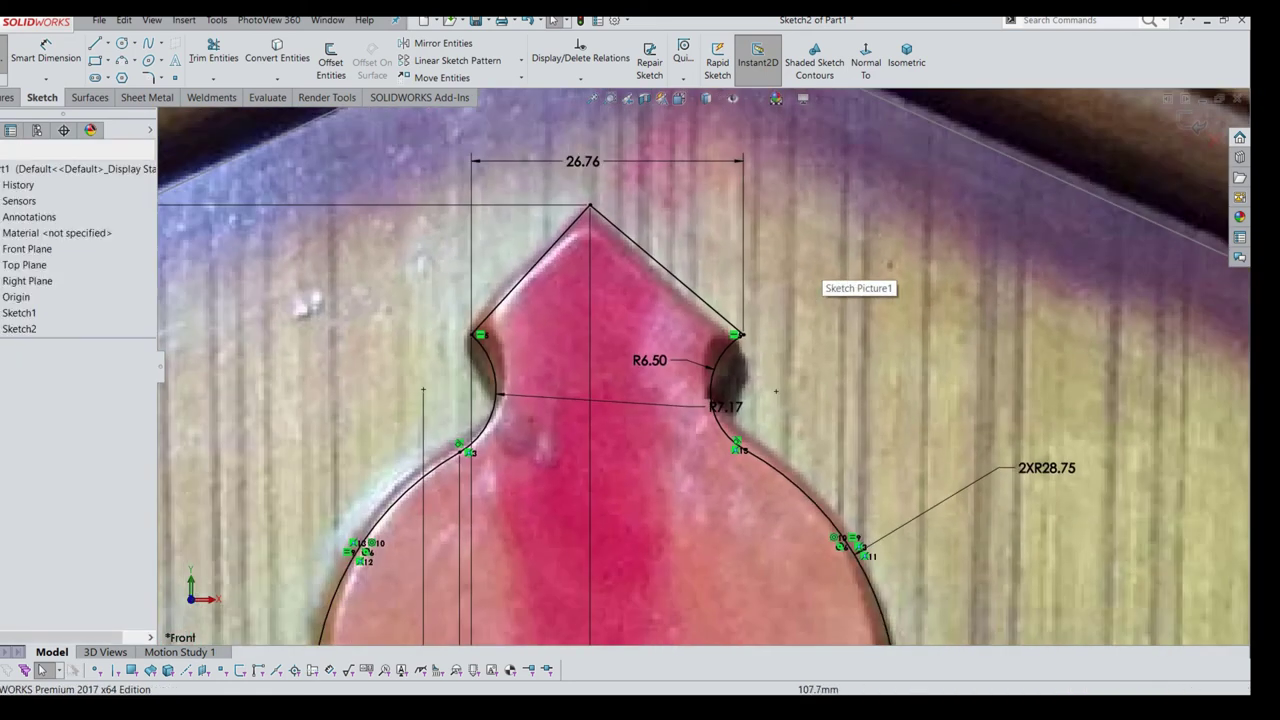
Test that the right notch corner point can no longer be moved
click(737, 335)
drag(738, 335, 741, 344)
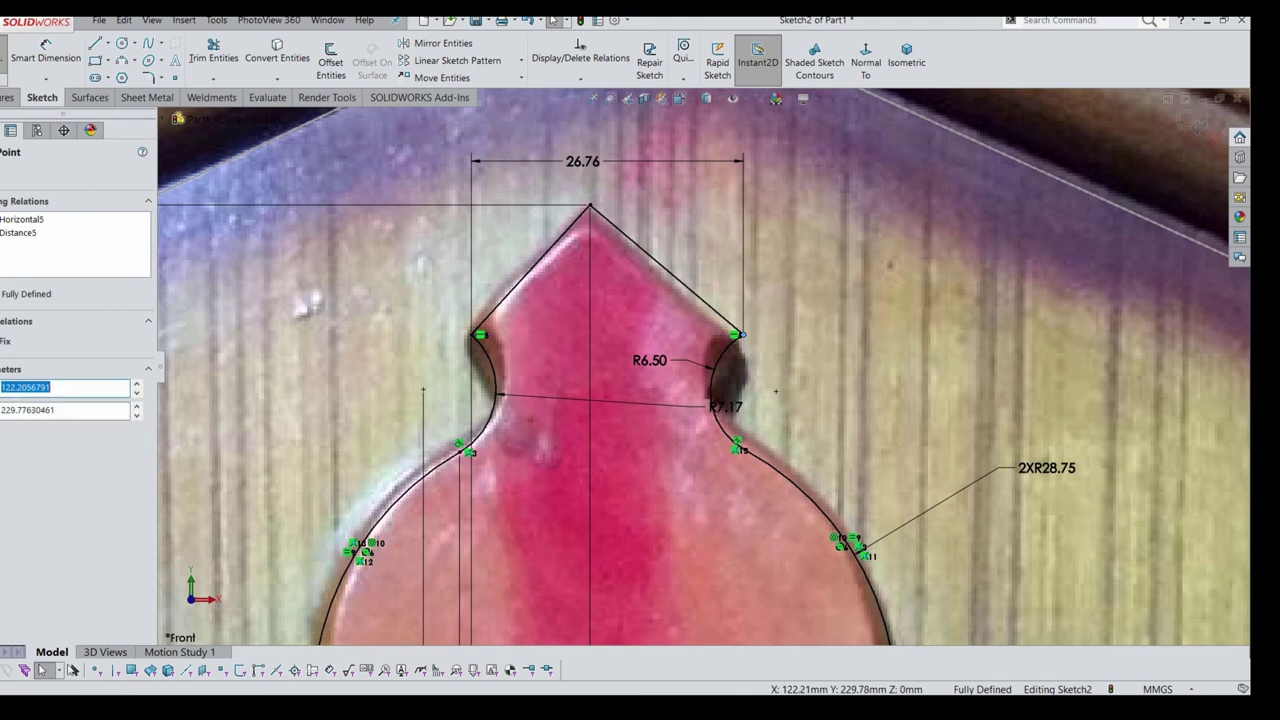
scroll(705, 365, up, 5)
key(Escape)
scroll(670, 420, down, 3)
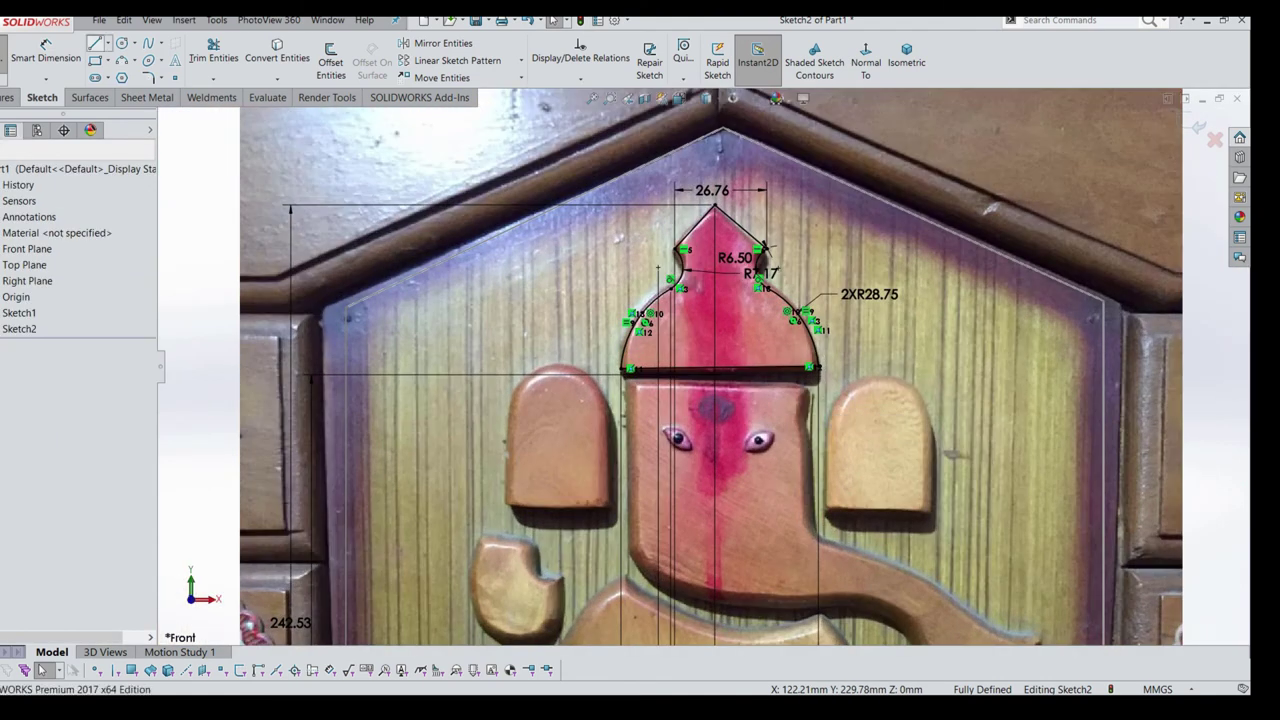
Draw the left ear's base line, right side, rounded top arc and left side to close it
key(l)
scroll(440, 500, down, 2)
scroll(440, 500, up, 2)
scroll(440, 500, down, 4)
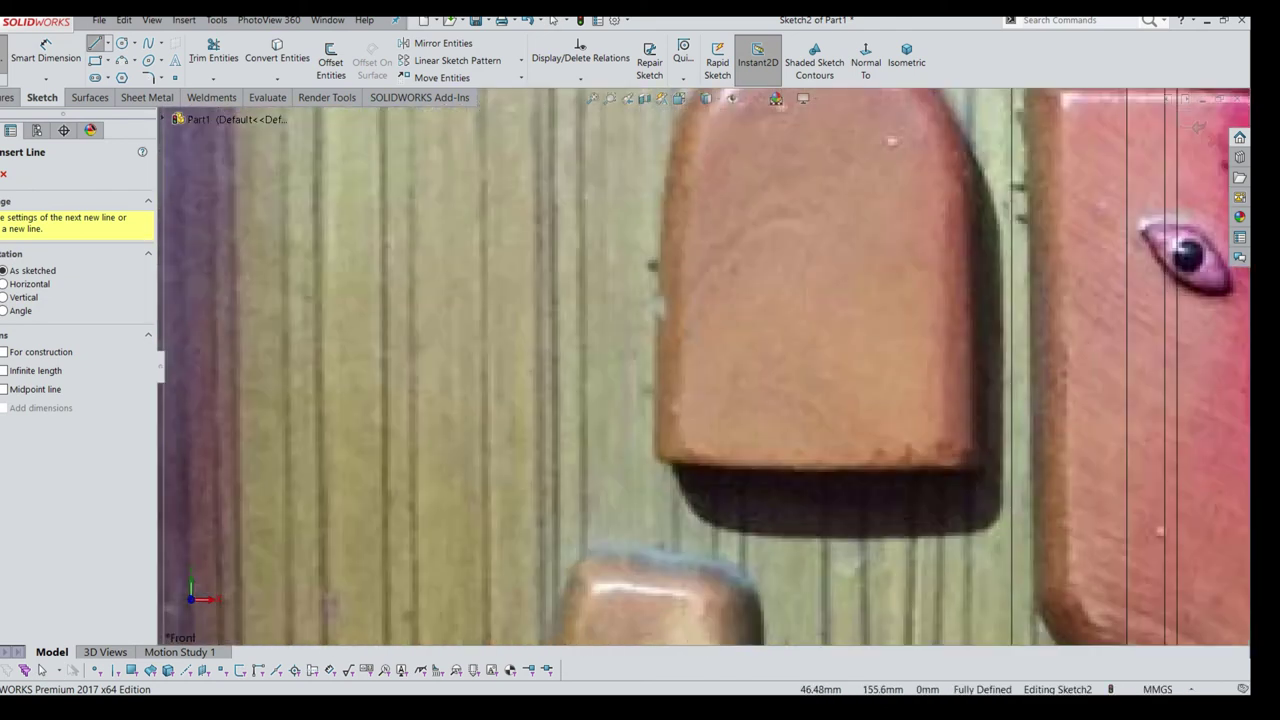
click(658, 461)
click(966, 465)
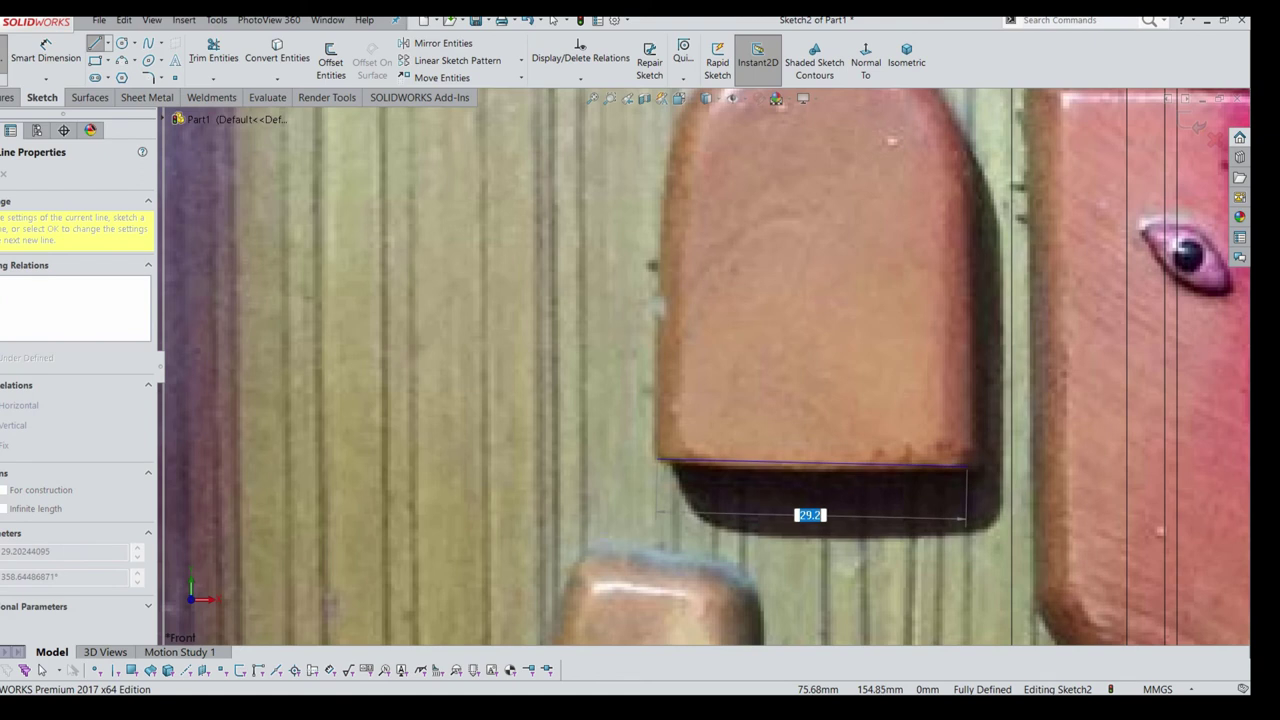
click(966, 465)
scroll(701, 355, up, 2)
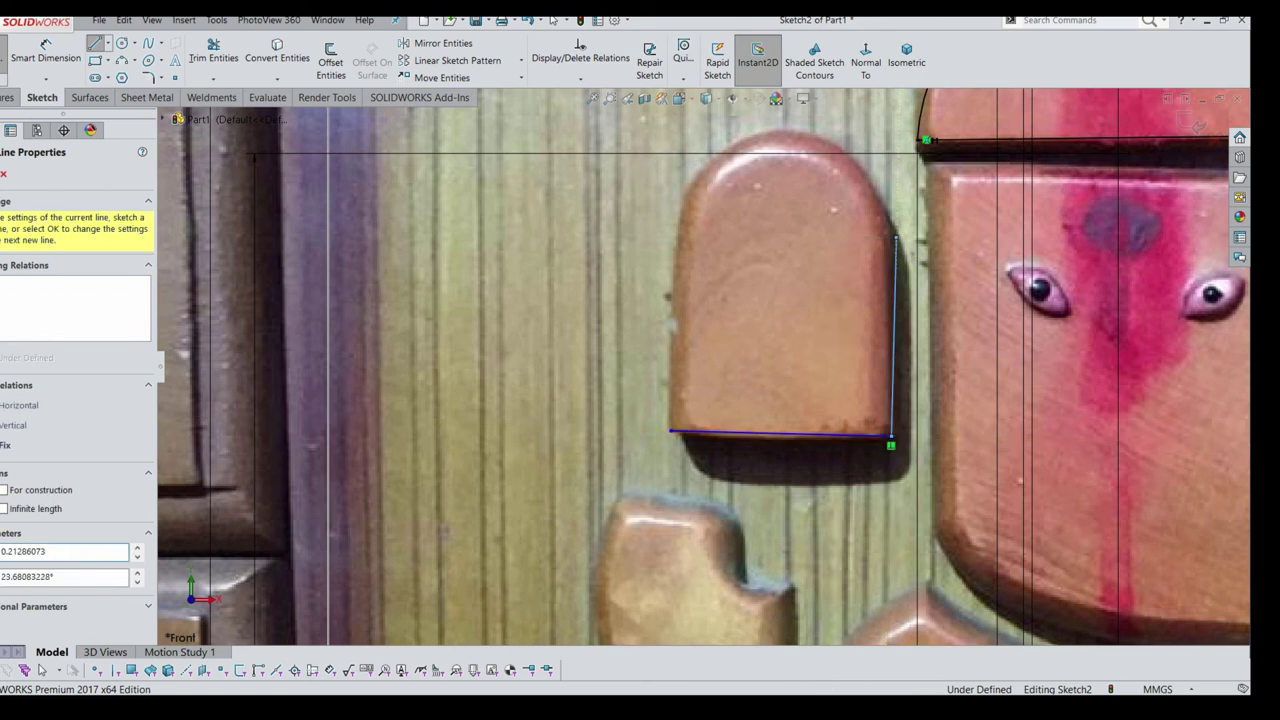
click(893, 237)
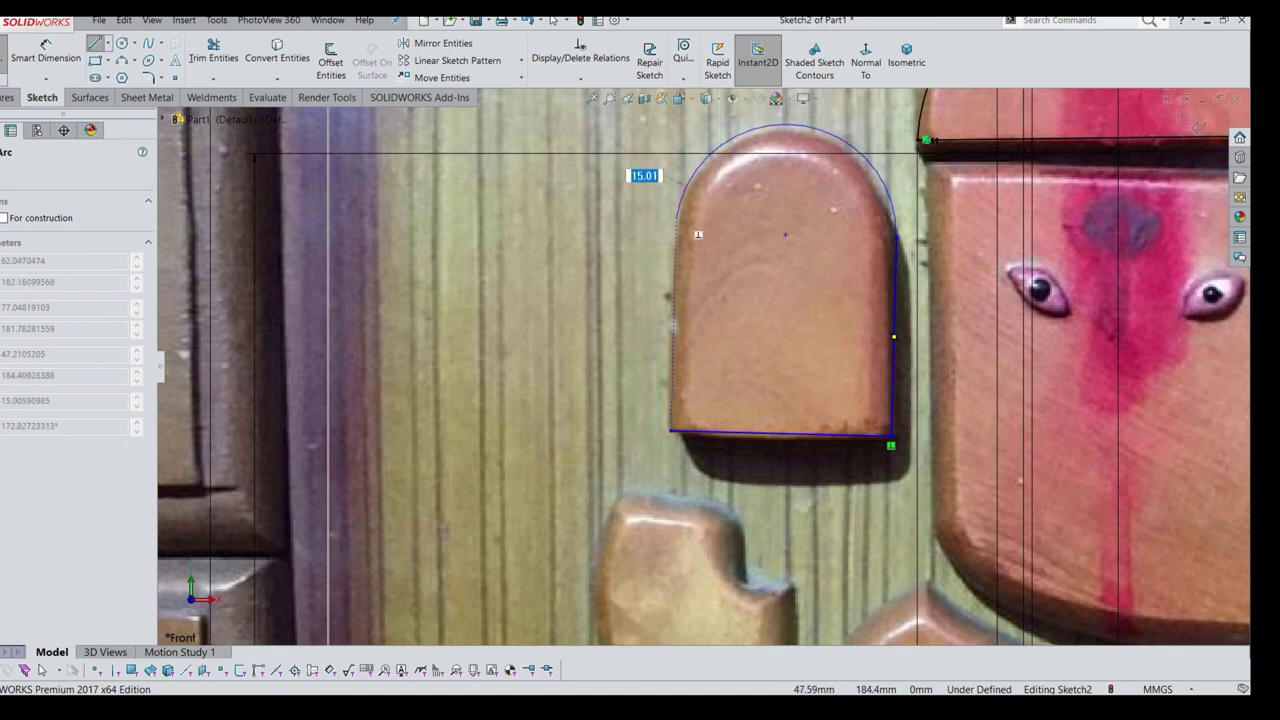
click(677, 216)
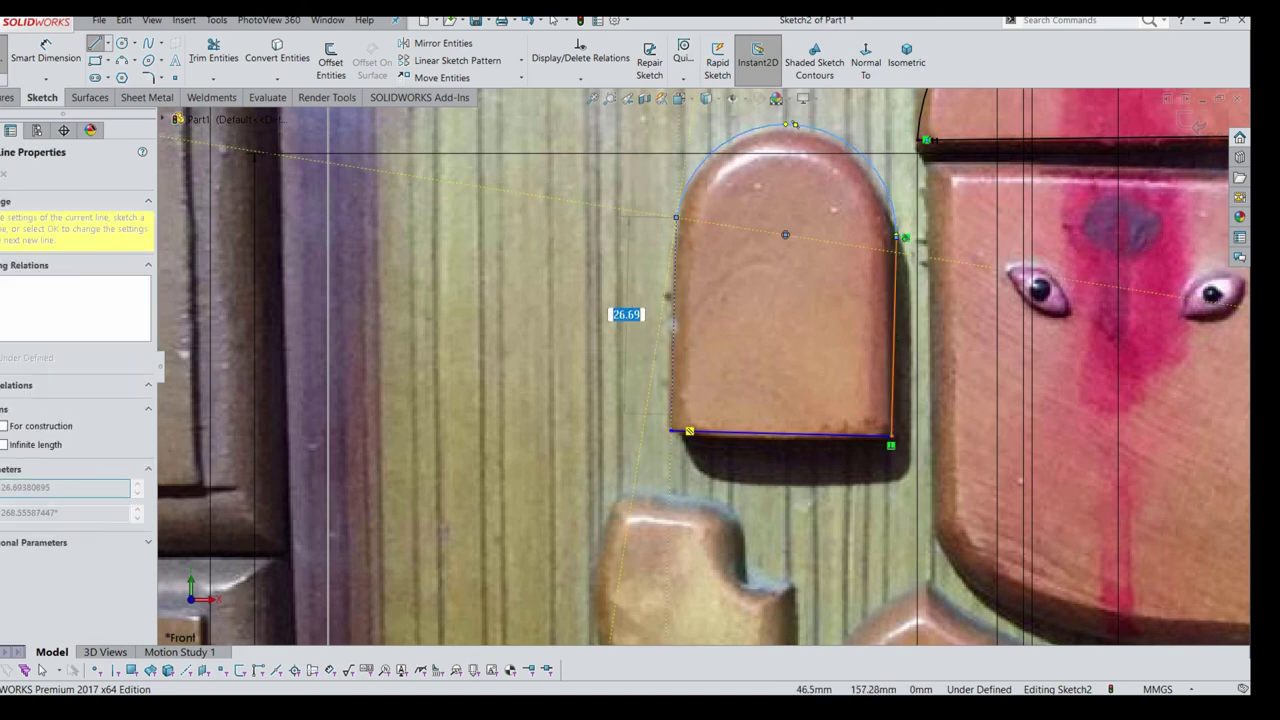
click(670, 432)
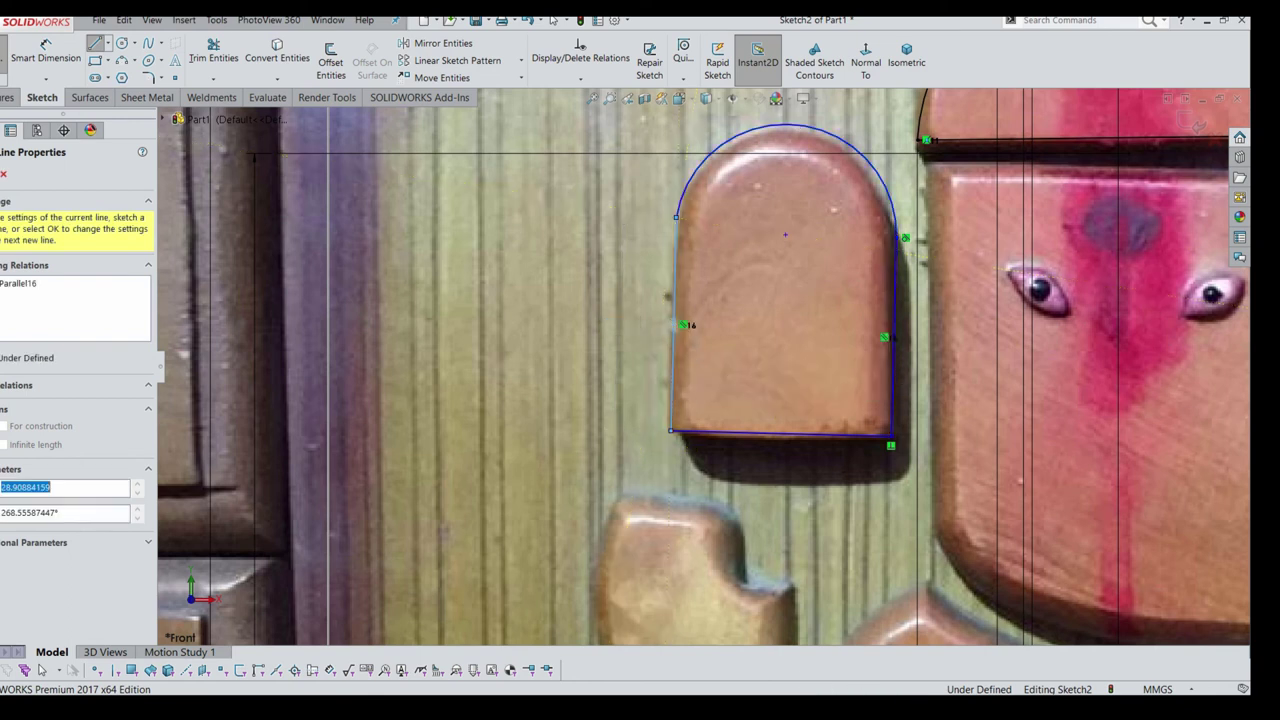
key(Escape)
Try levelling the arc endpoints, undo it, then nudge the arc's right end down
click(677, 217)
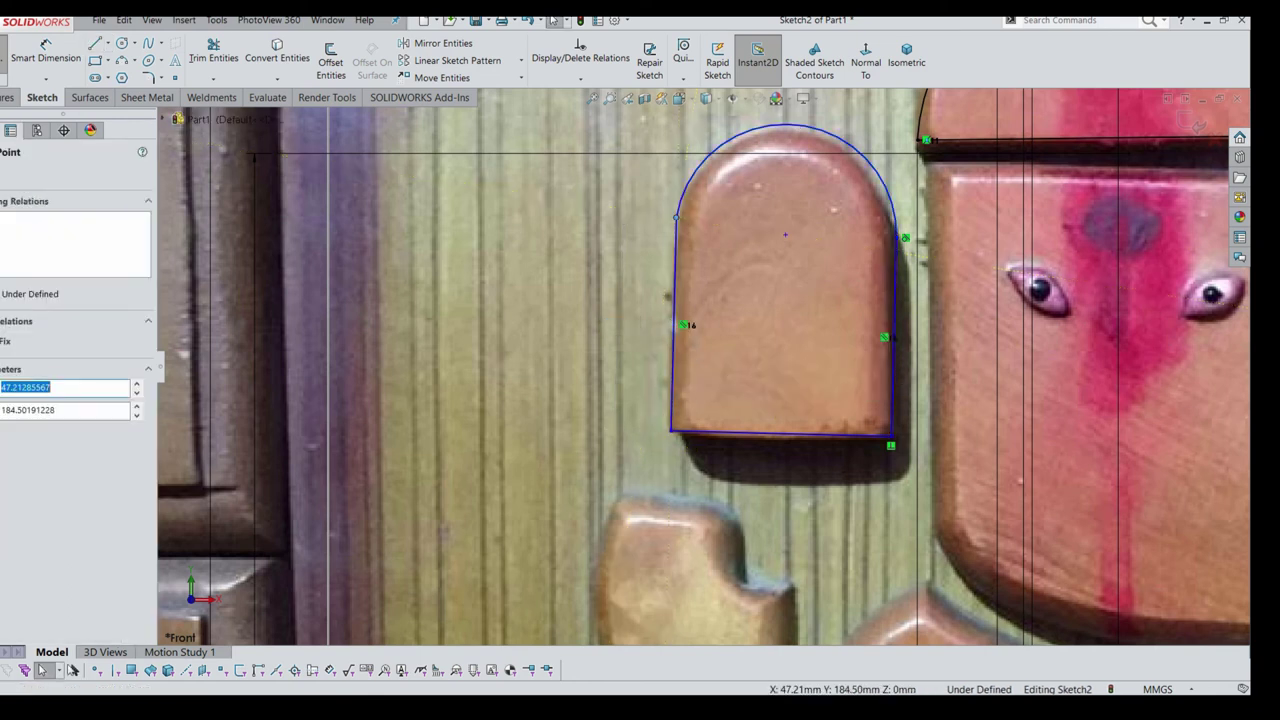
ctrl+click(895, 237)
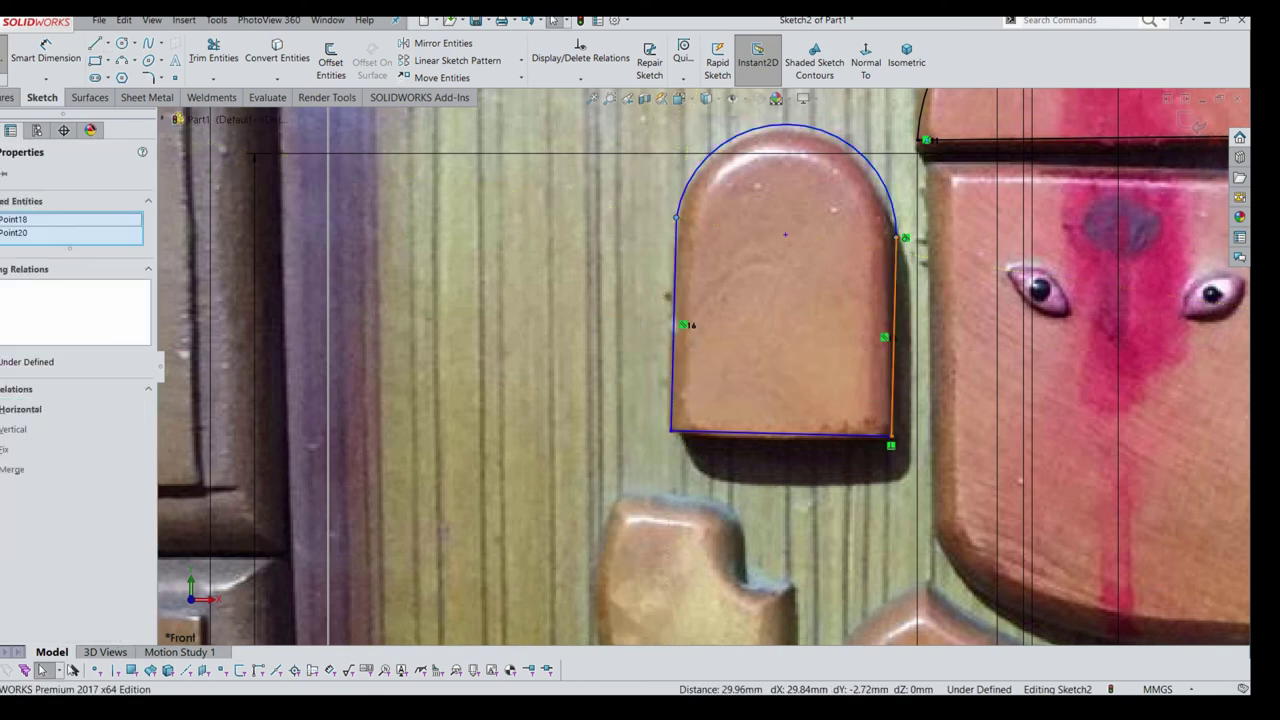
click(20, 409)
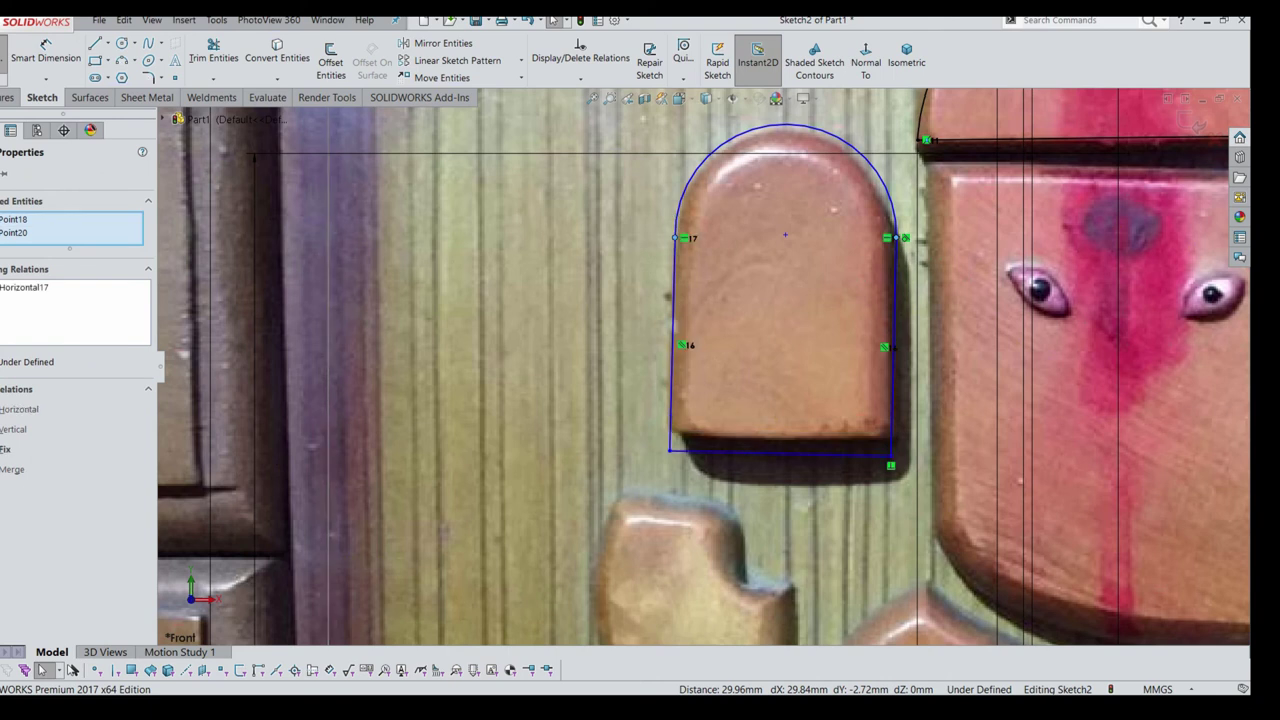
key(ctrl+z)
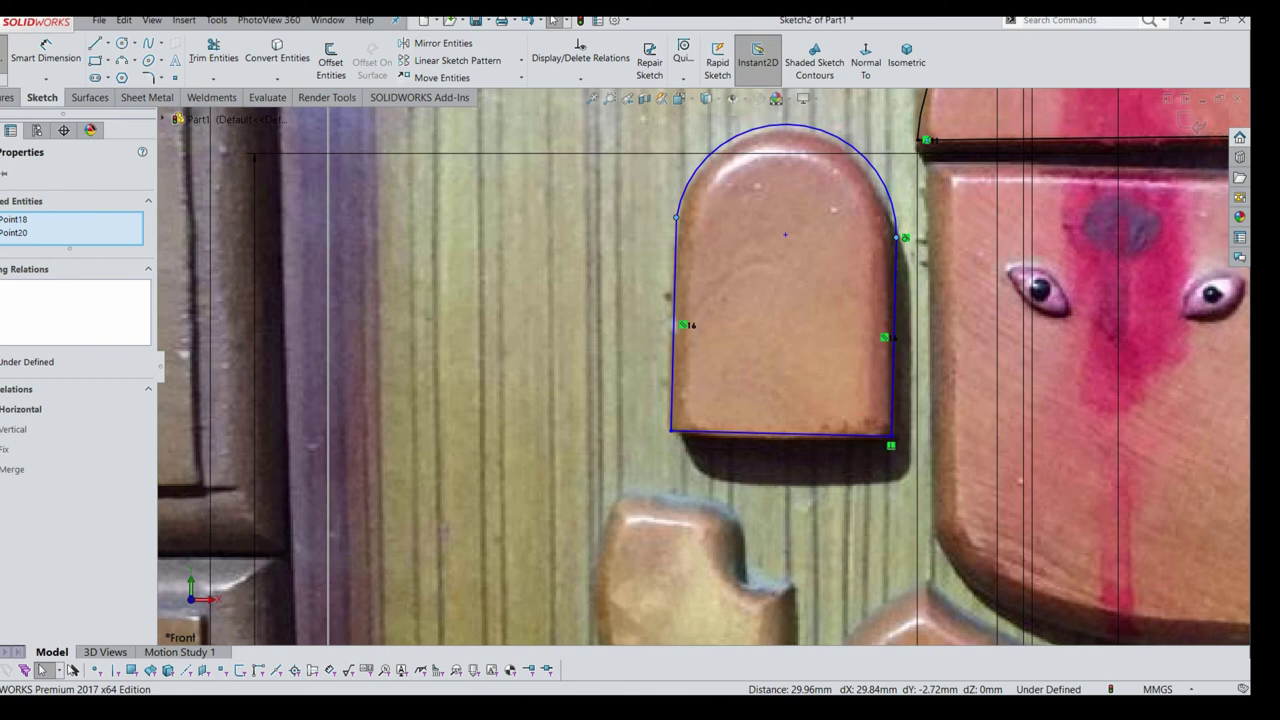
ctrl+click(895, 237)
drag(895, 237, 896, 245)
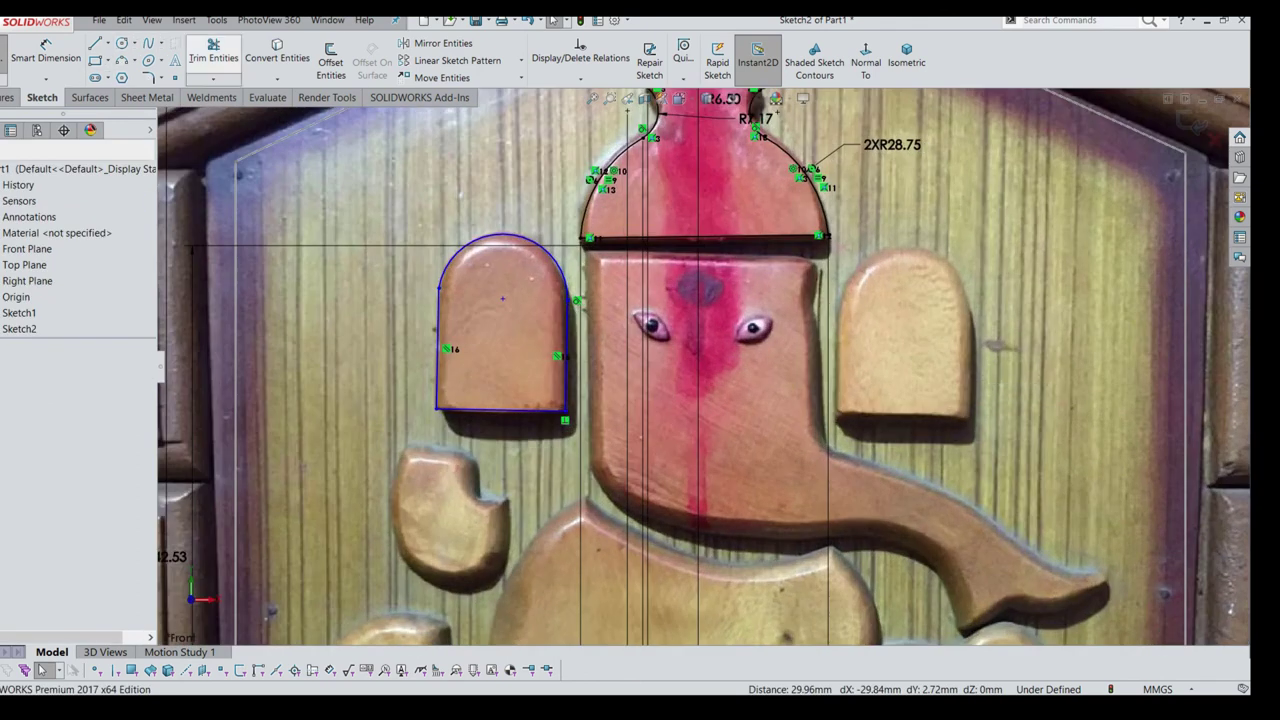
Draw the right ear's base, right side, rounded top arc and closing left side
click(95, 43)
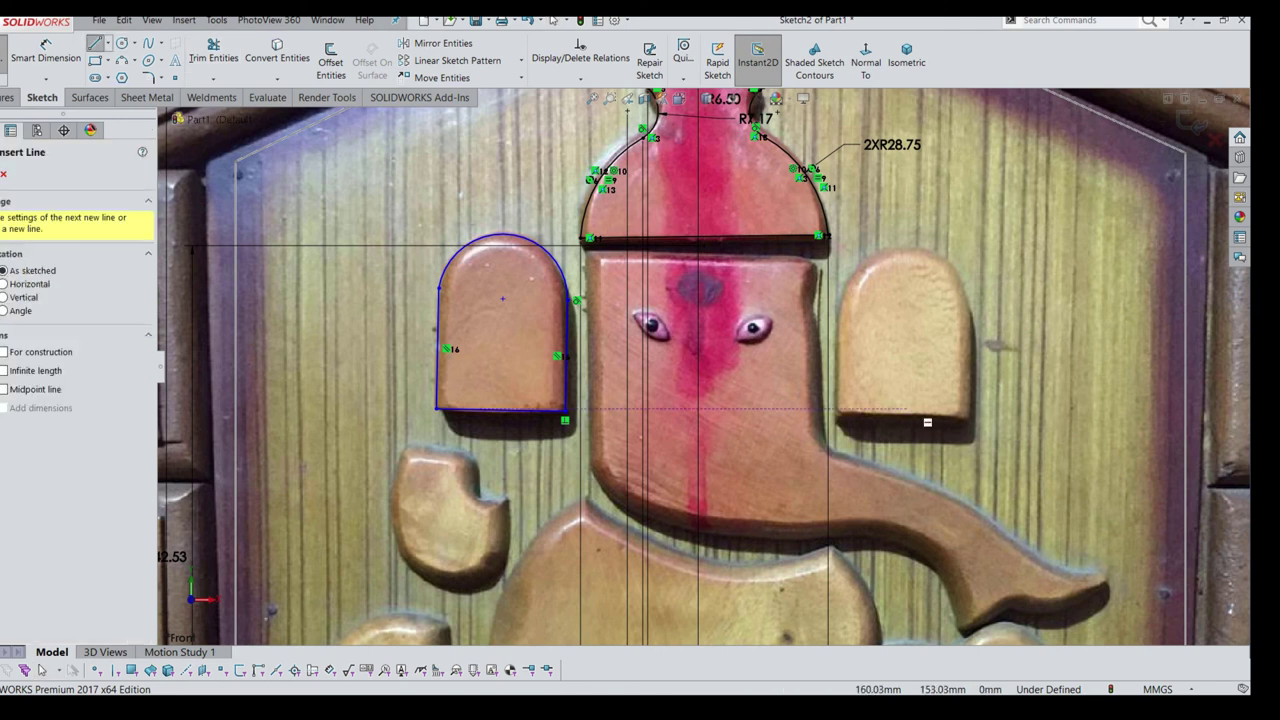
scroll(963, 432, down, 2)
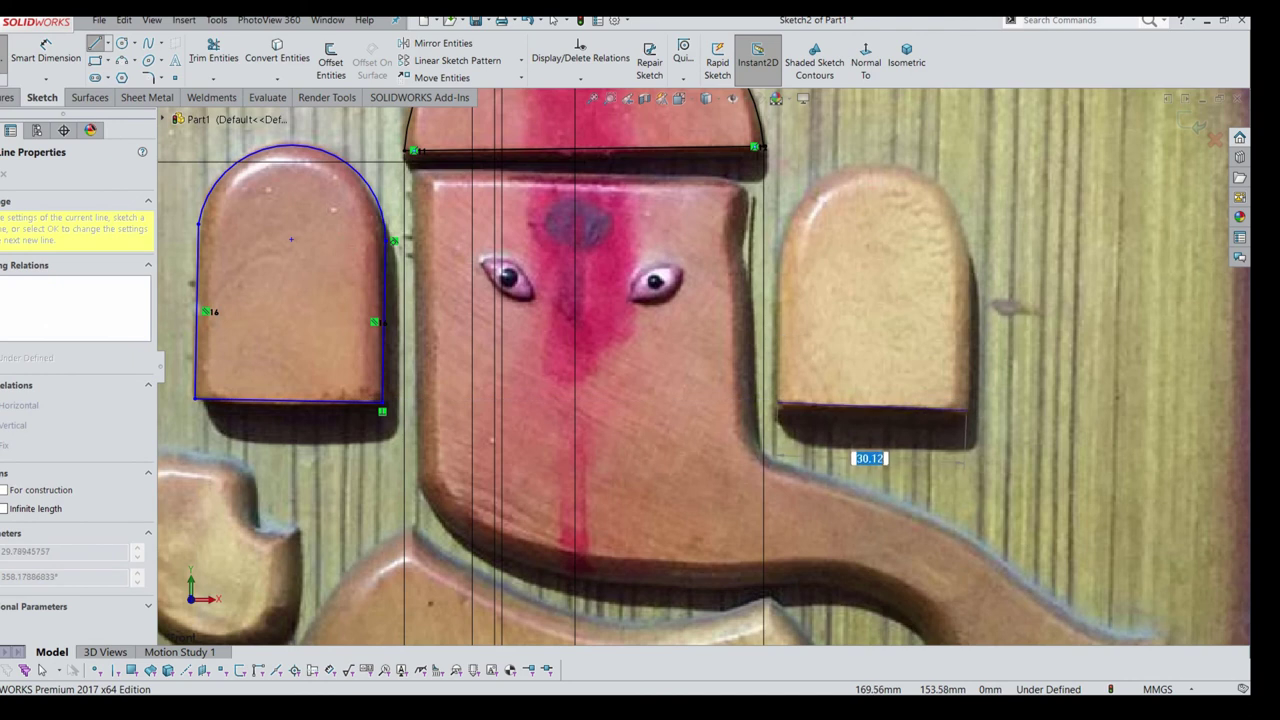
click(968, 410)
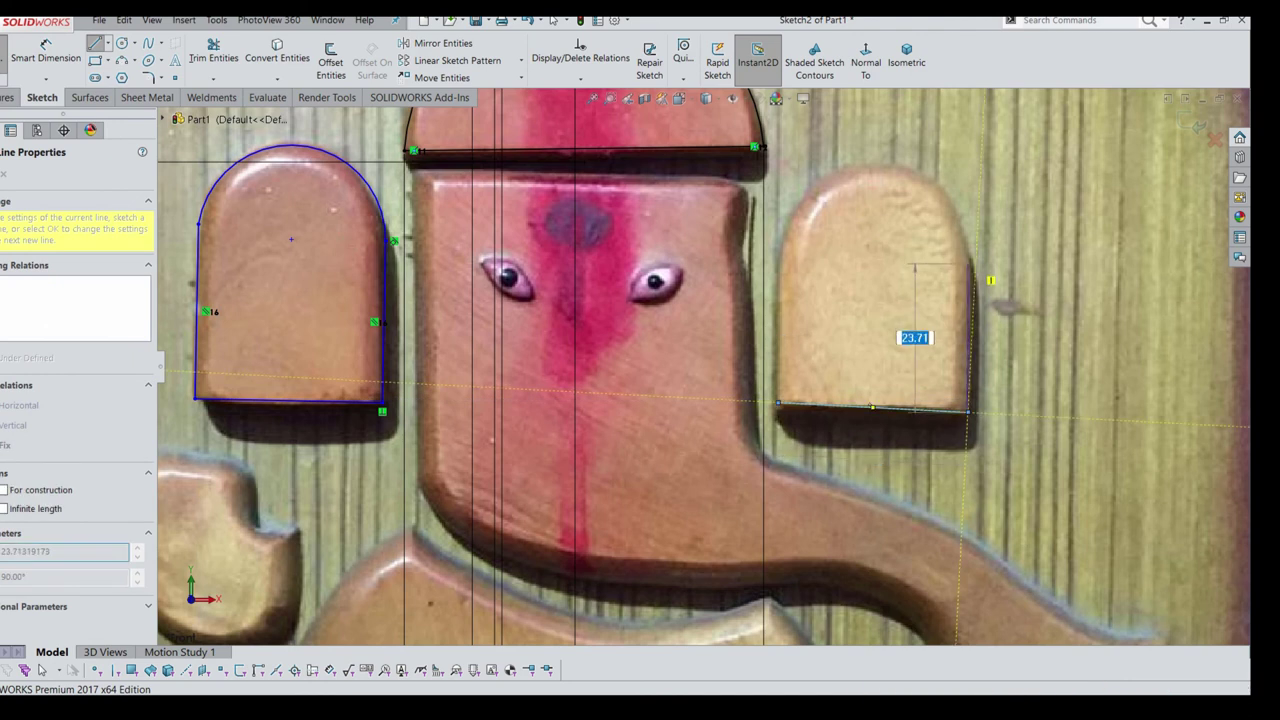
click(972, 259)
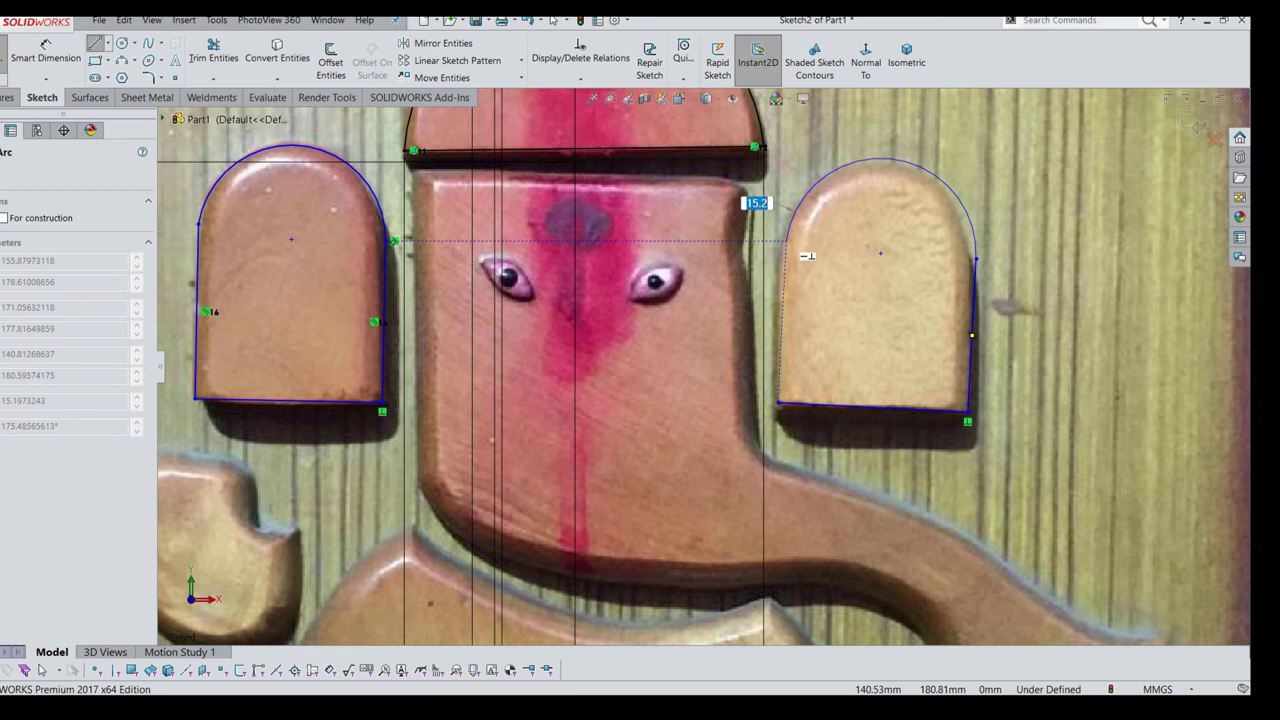
click(787, 241)
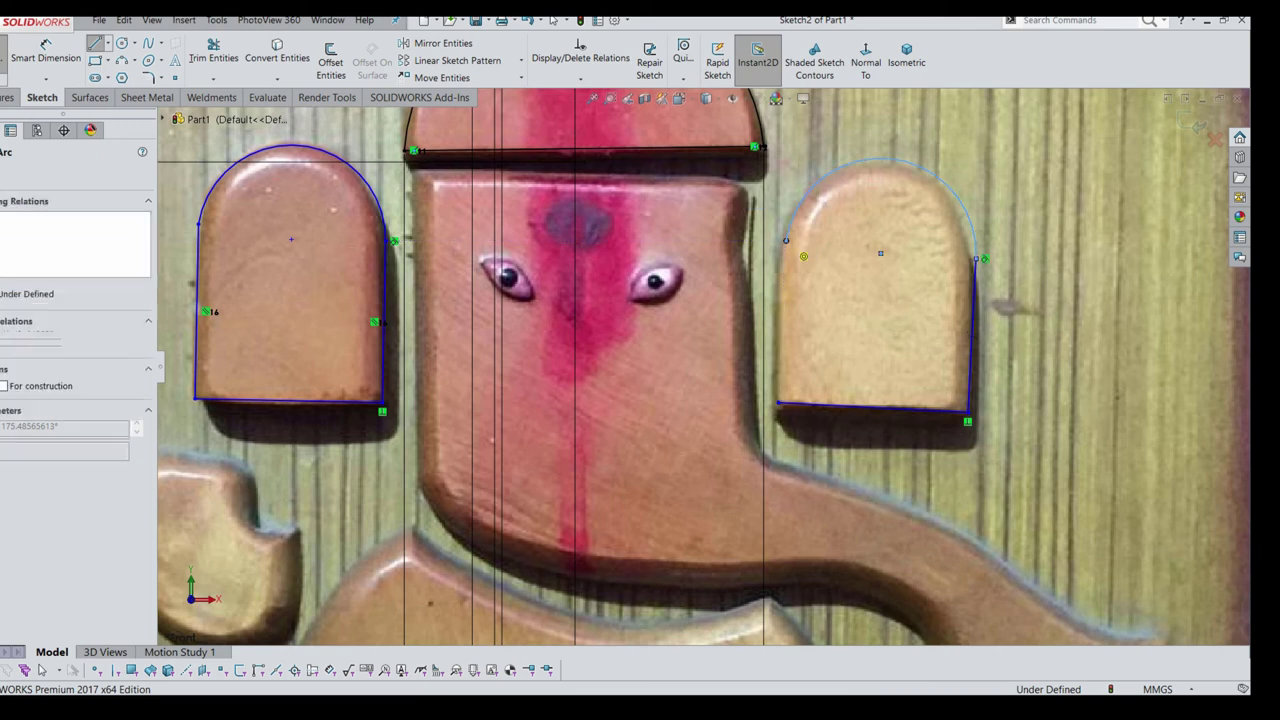
click(790, 412)
scroll(667, 370, down, 2)
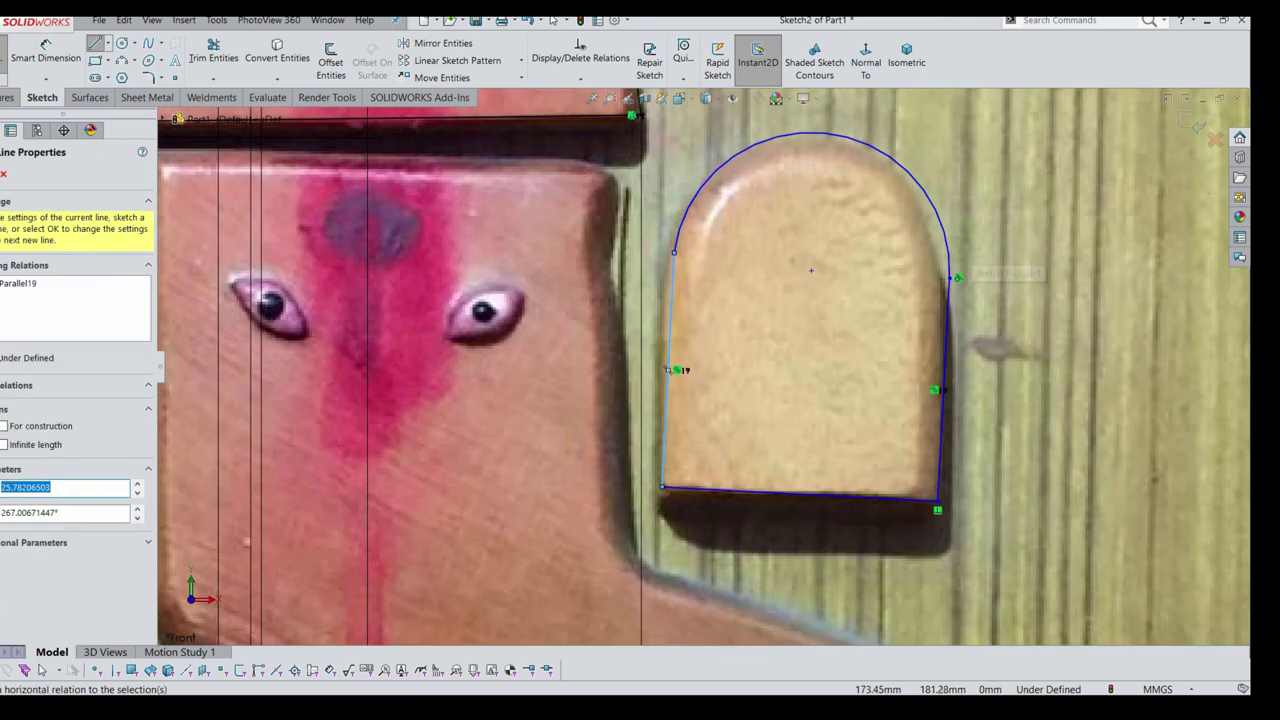
key(Escape)
Nudge the right ear arc's right endpoint to follow the ear's edge
click(950, 277)
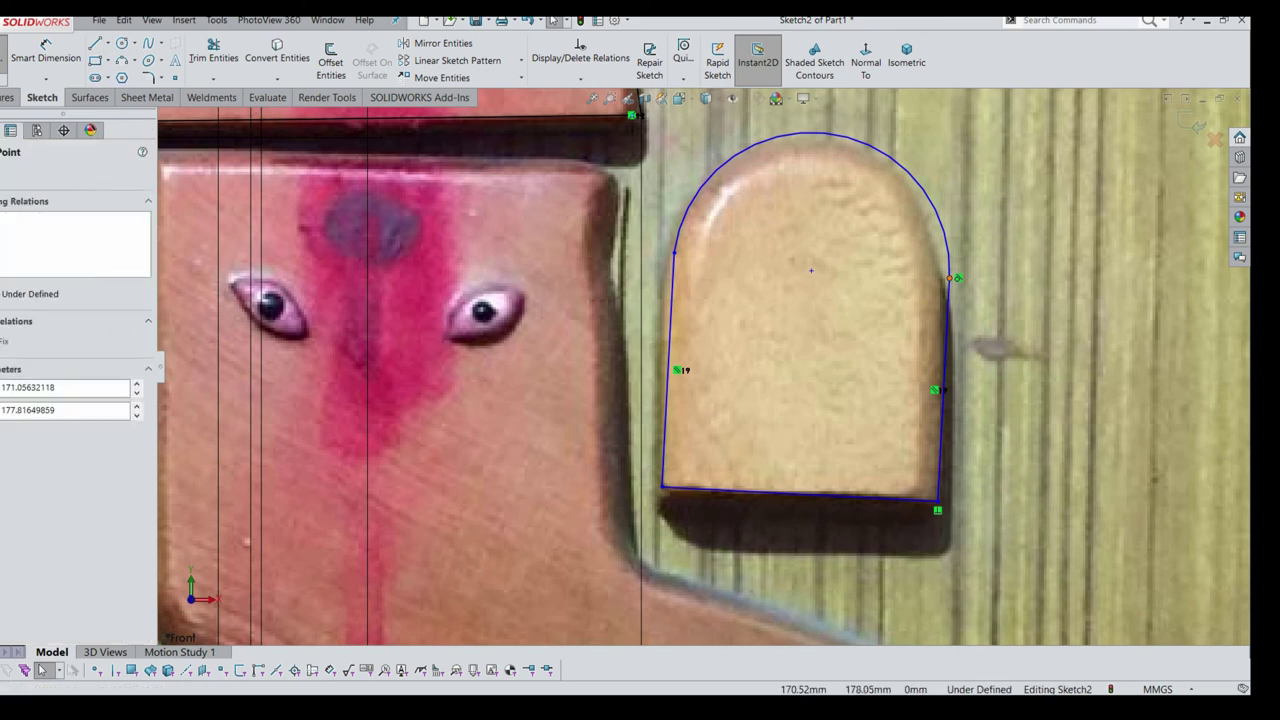
drag(950, 277, 948, 281)
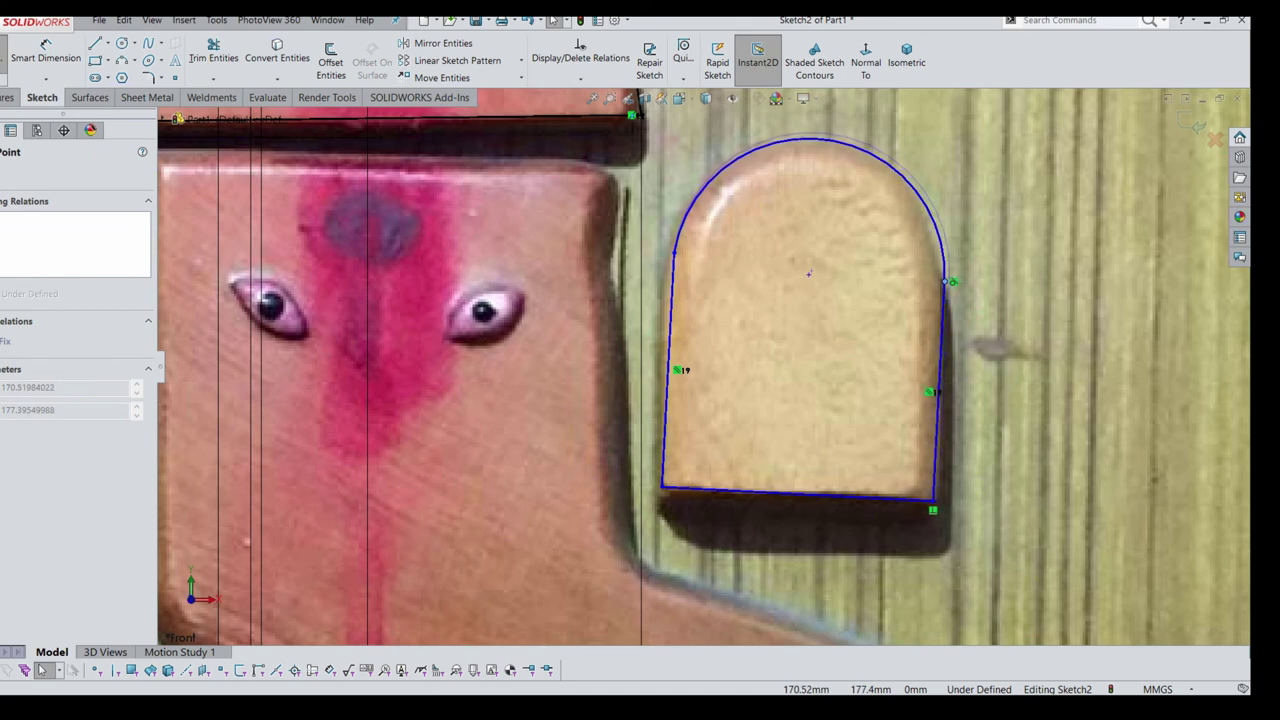
scroll(702, 365, up, 2)
scroll(702, 365, up, 3)
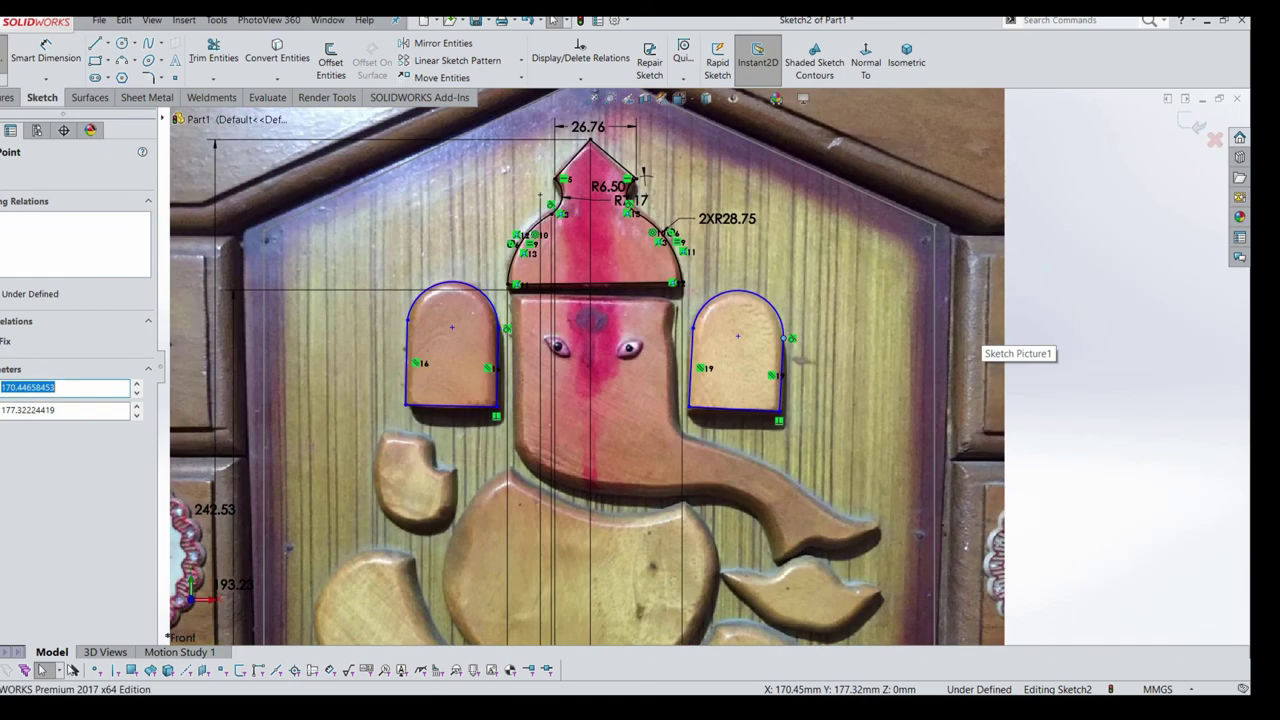
Extrude the crown and both ear outlines as a 10 mm Blind boss
scroll(701, 365, up, 2)
scroll(701, 365, up, 1)
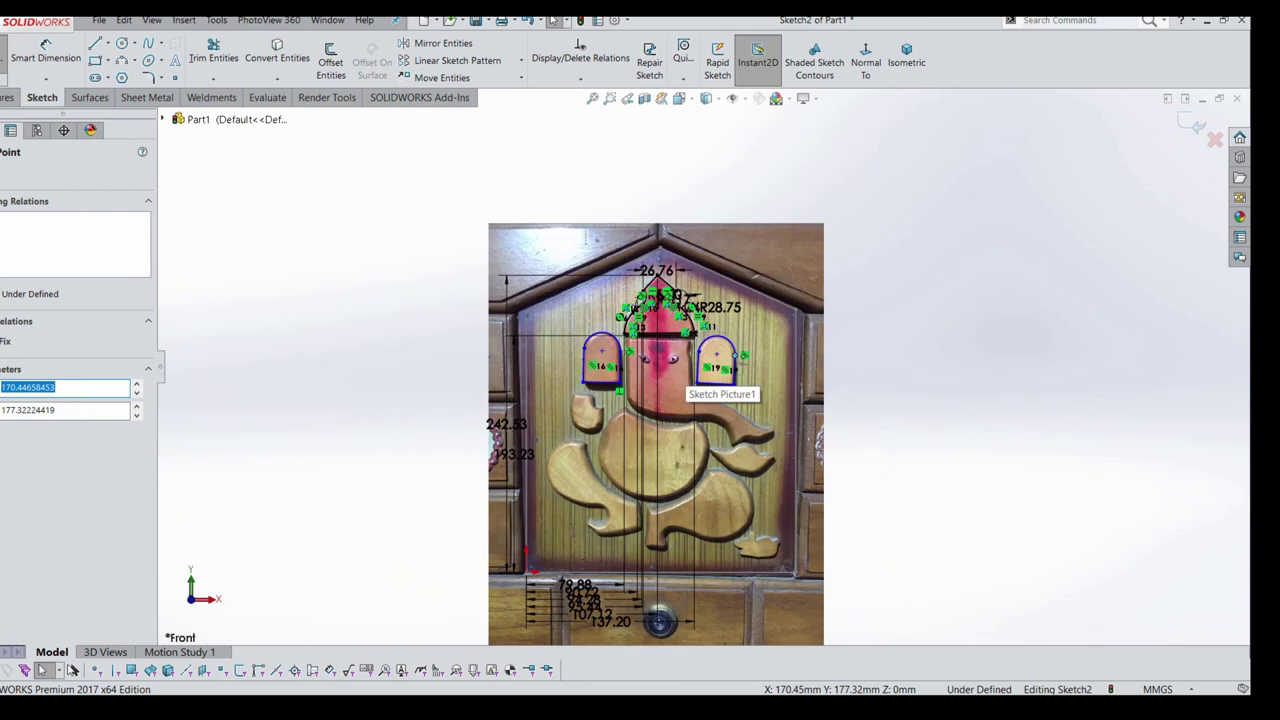
scroll(648, 383, down, 2)
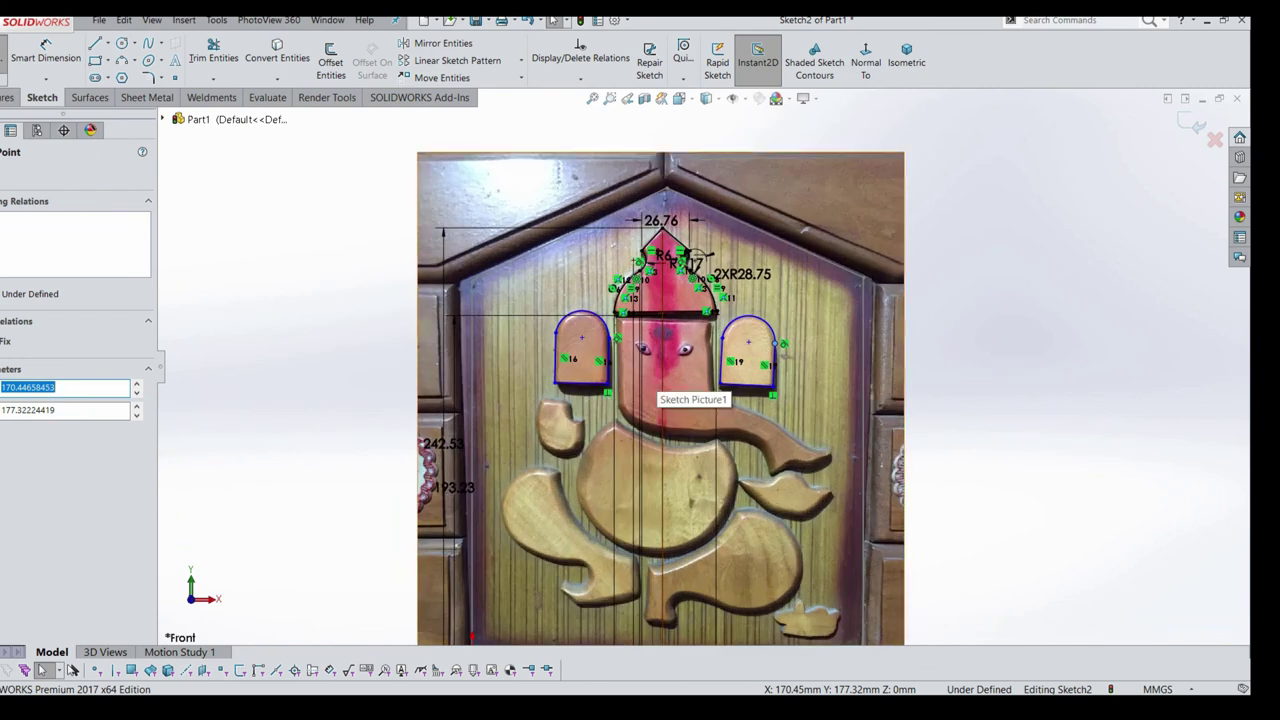
key(Escape)
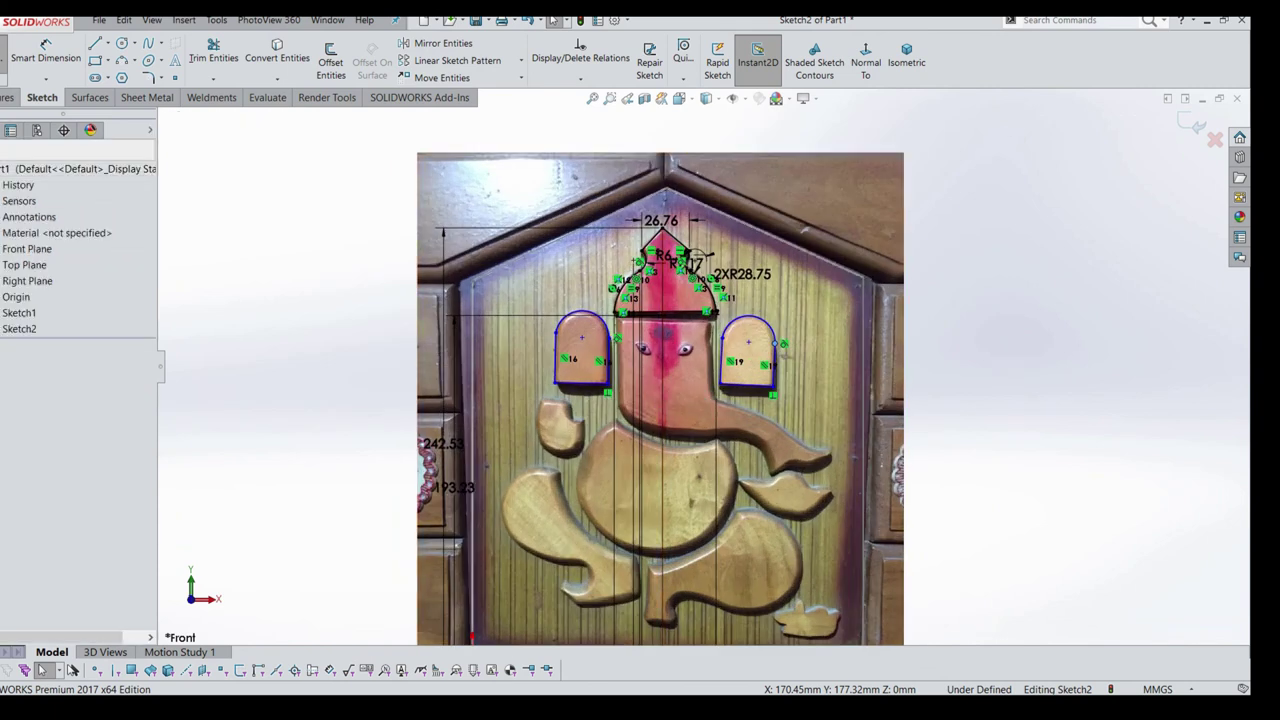
click(10, 97)
click(8, 60)
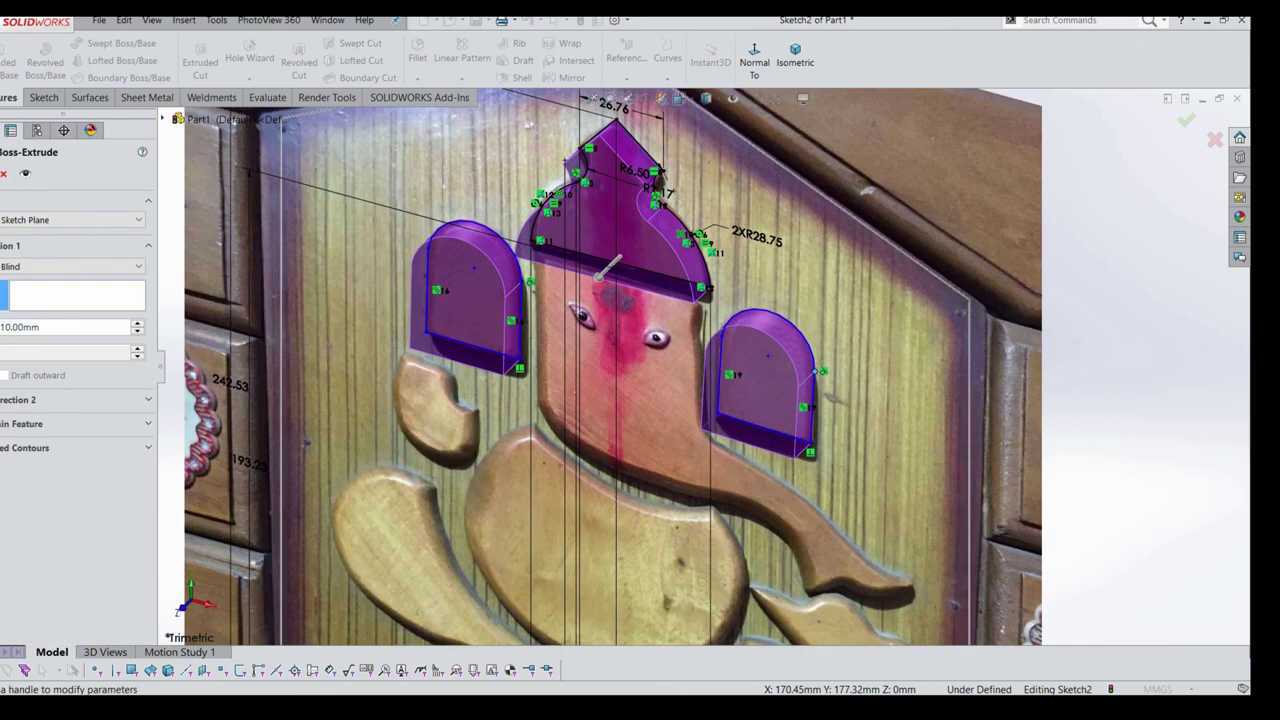
key(Return)
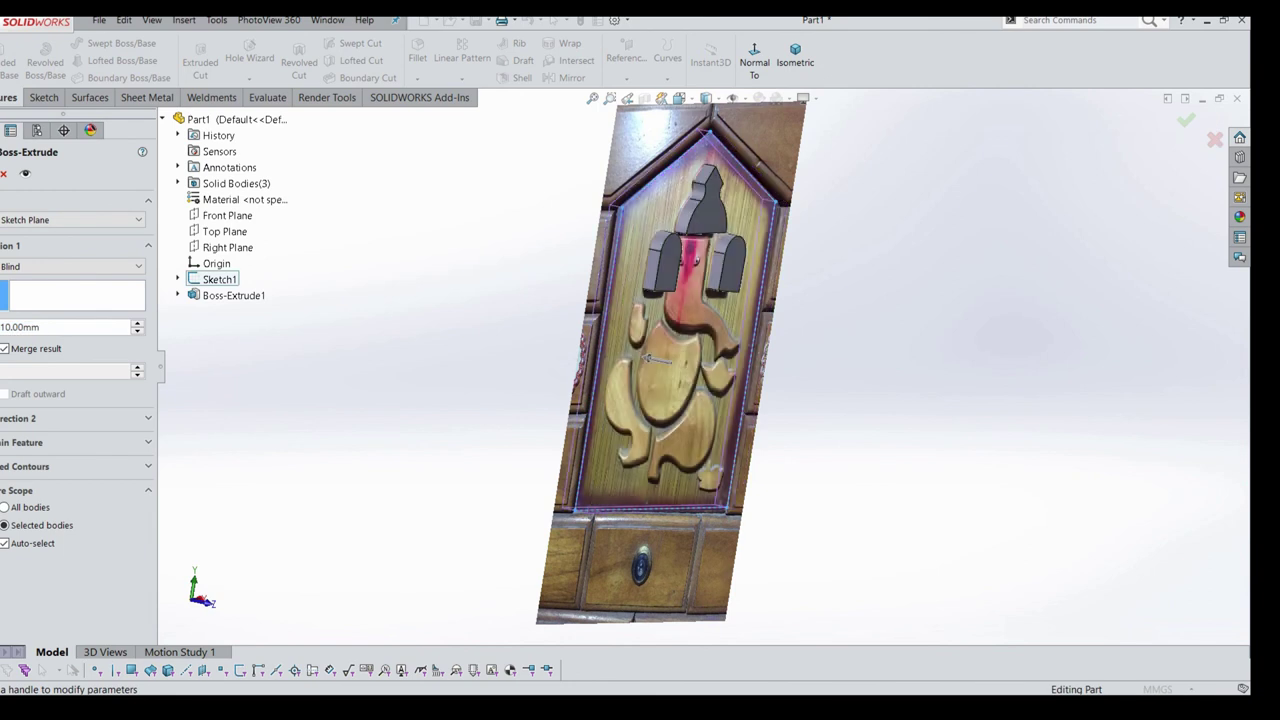
Confirm the 10 mm backing panel extrusion (Boss-Extrude2) and snap to the Front view
key(Return)
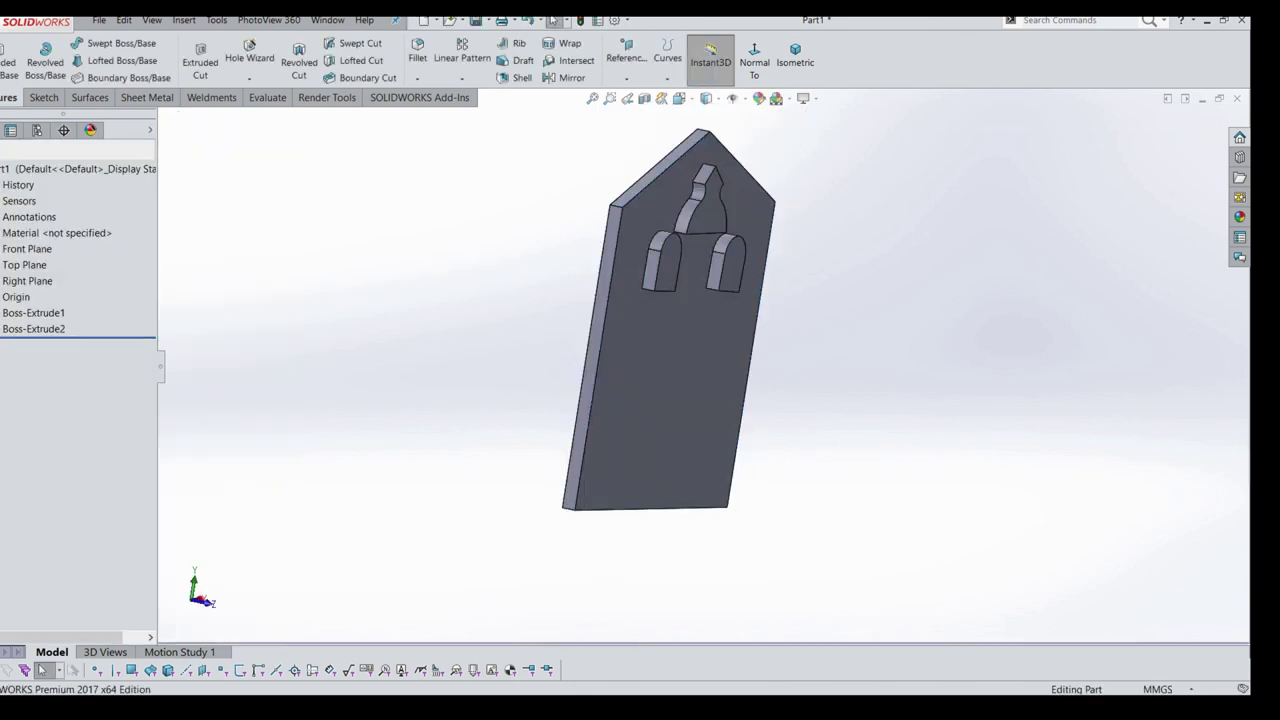
key(ctrl+1)
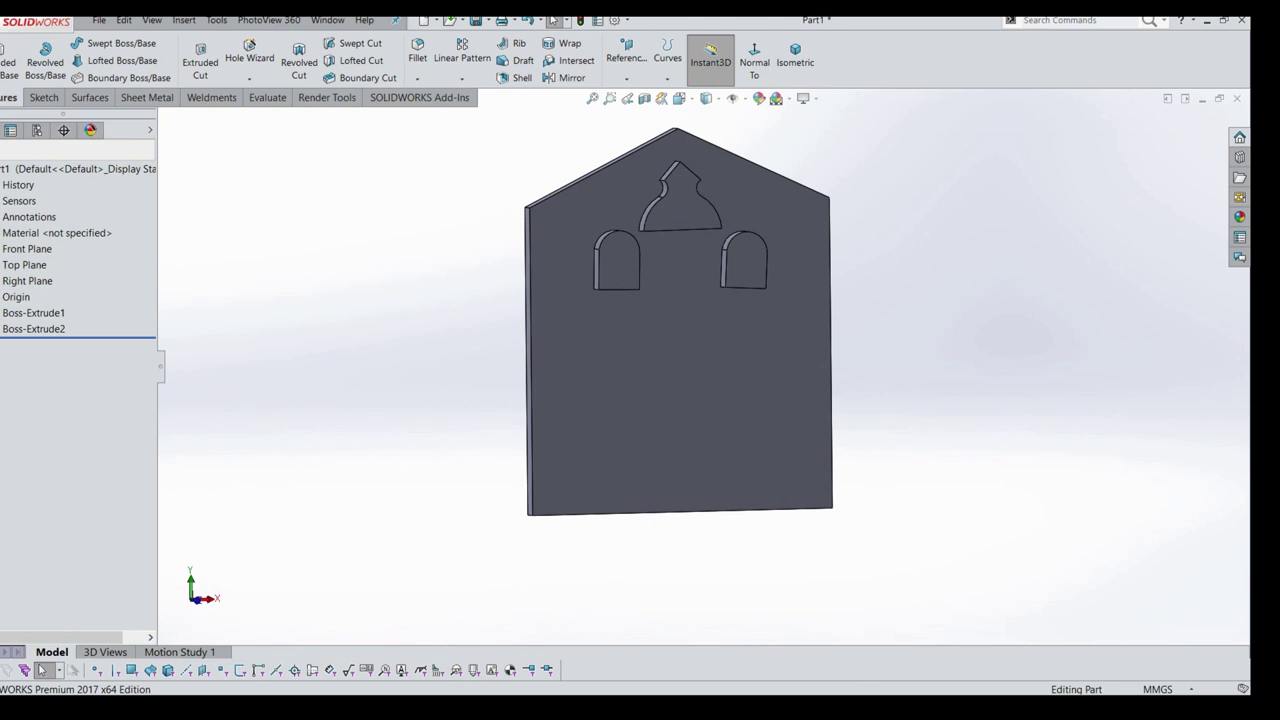
key(space)
key(ctrl+1)
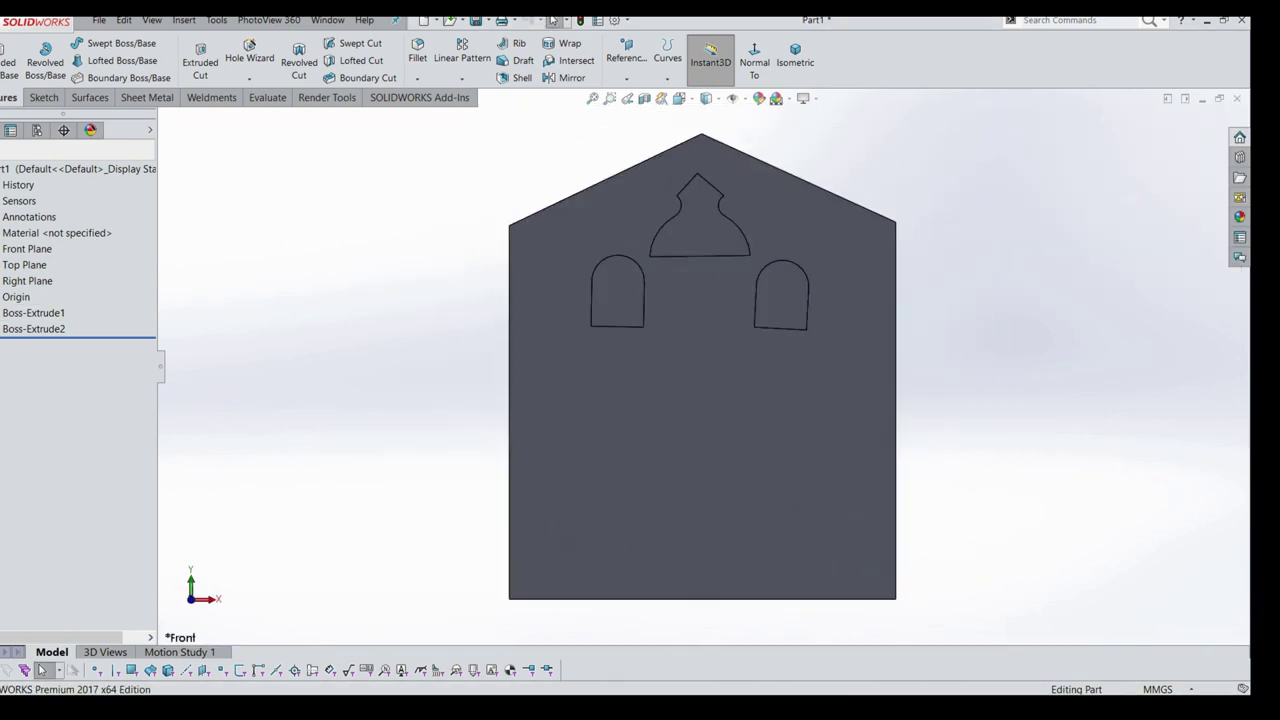
Hide the backing panel so the crown and ear solids sit over the carving picture
right_click(22, 330)
click(35, 308)
click(33, 344)
right_click(35, 360)
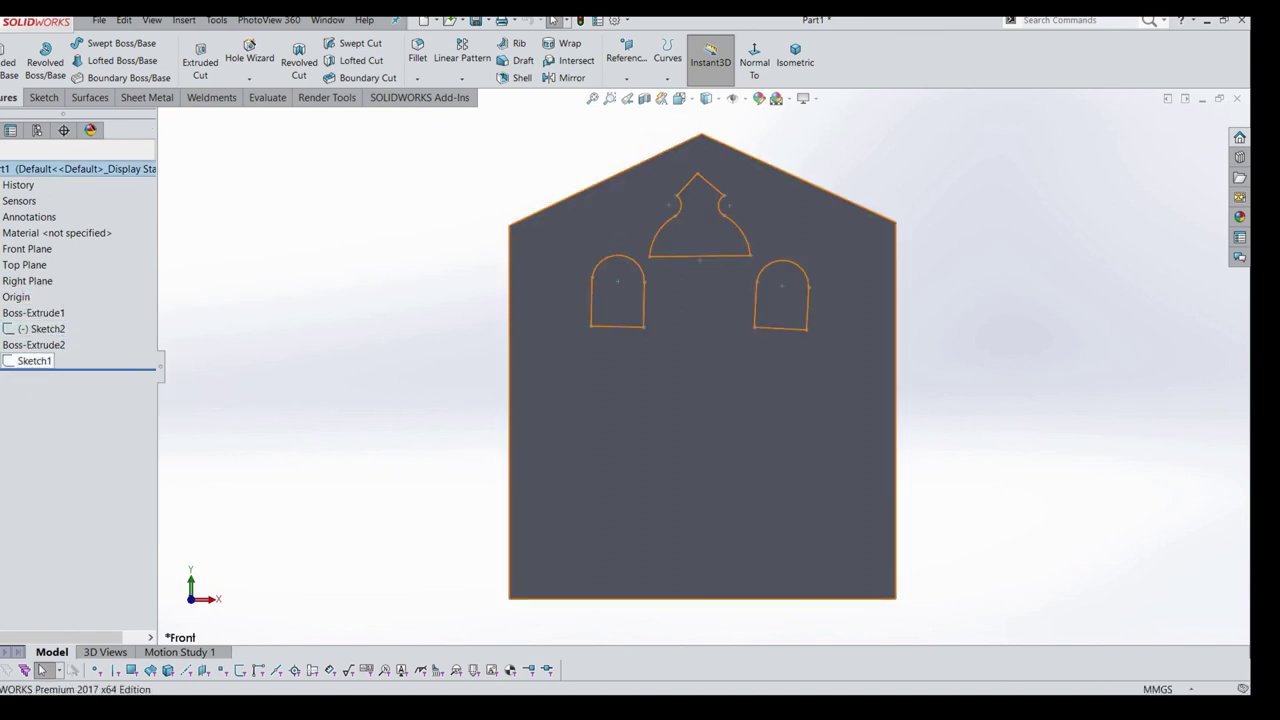
key(Escape)
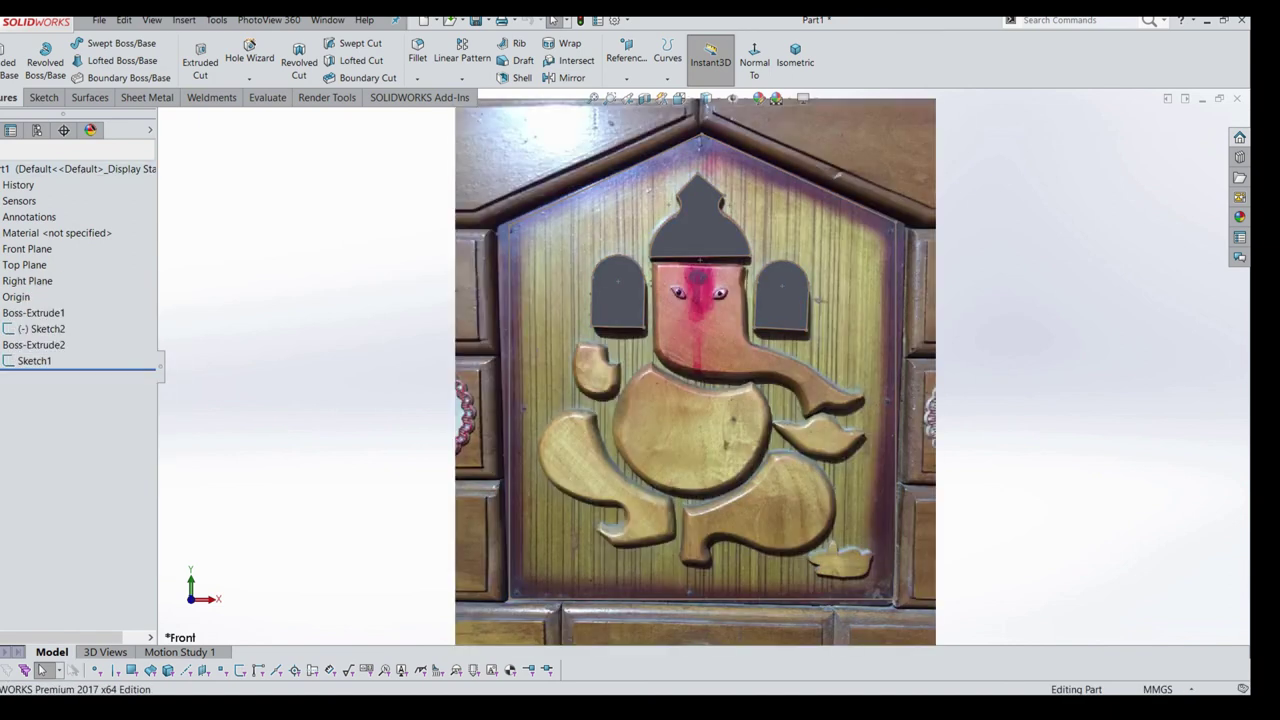
scroll(720, 330, down, 5)
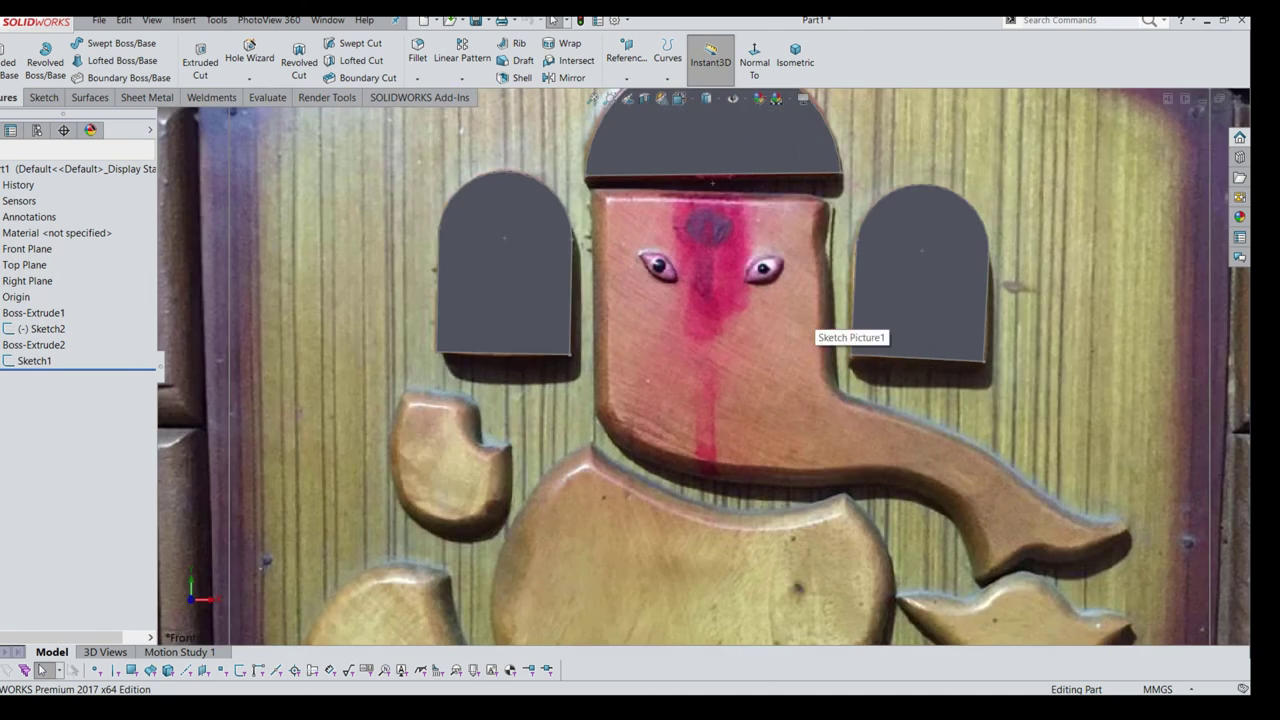
scroll(812, 328, up, 3)
scroll(742, 180, down, 3)
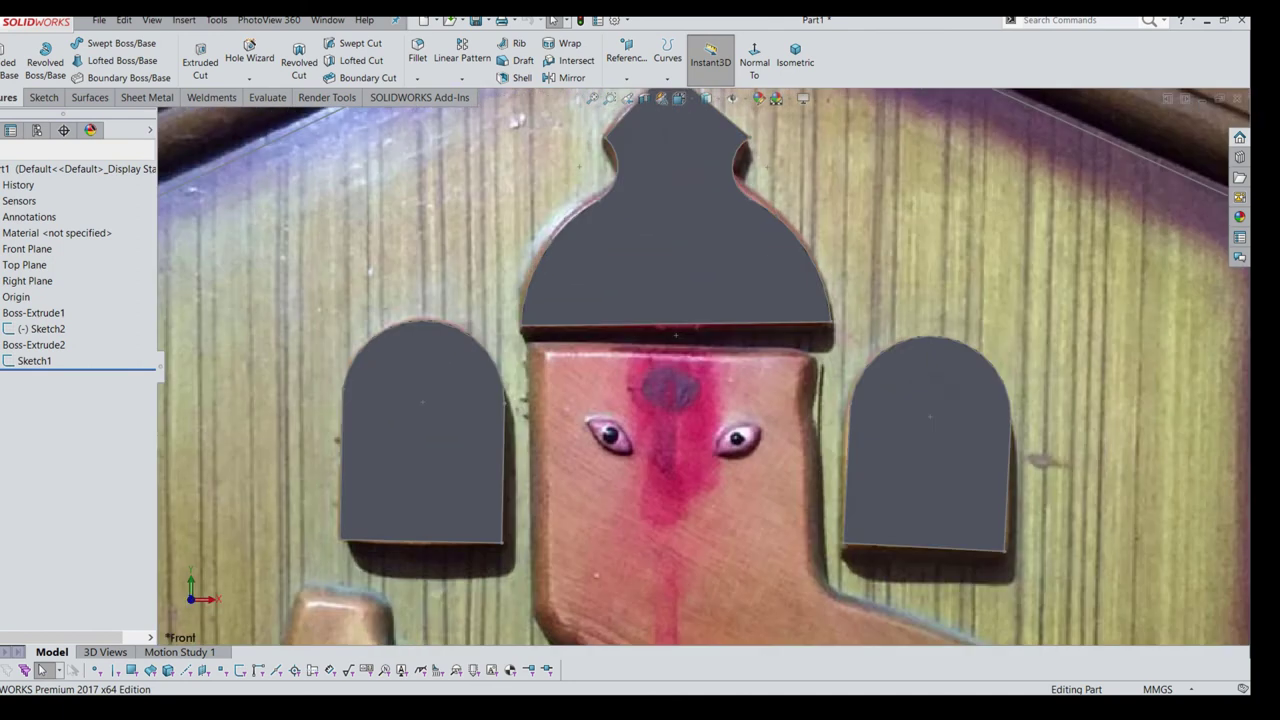
scroll(742, 180, down, 3)
scroll(742, 180, down, 2)
scroll(742, 180, up, 3)
scroll(742, 180, up, 2)
scroll(742, 180, down, 2)
scroll(742, 180, up, 3)
scroll(742, 180, down, 2)
scroll(742, 180, down, 2)
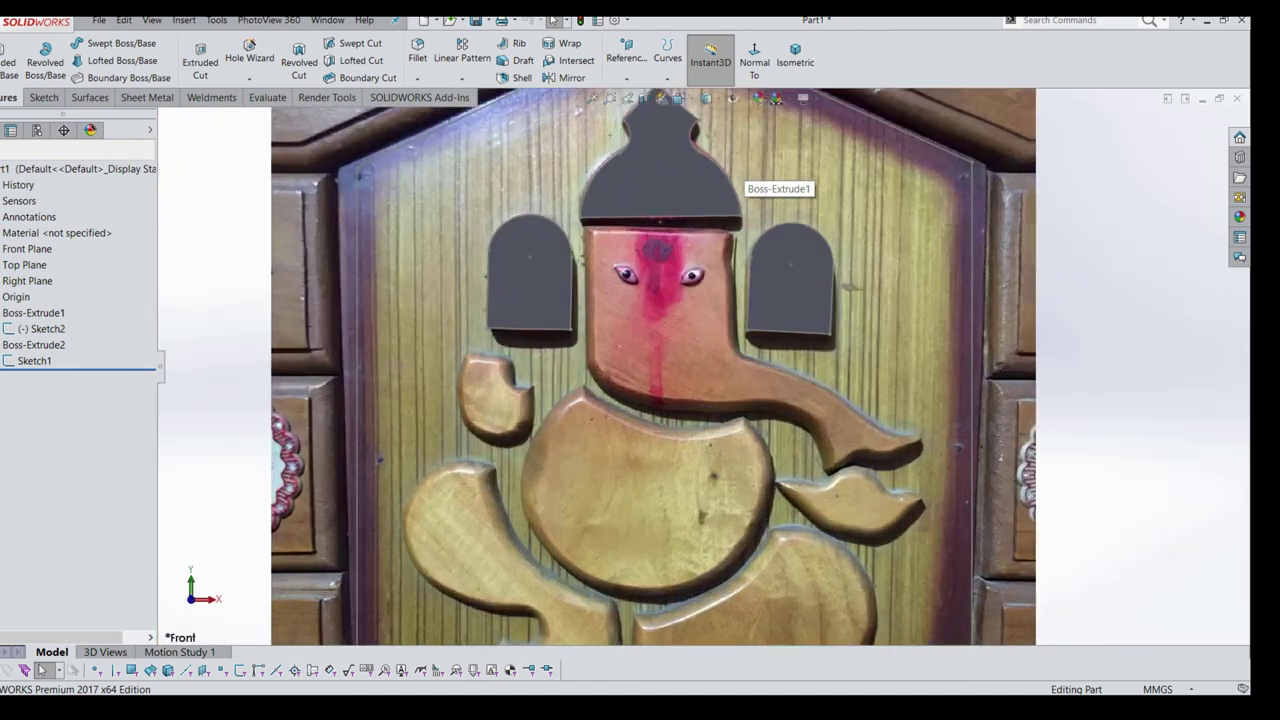
click(43, 97)
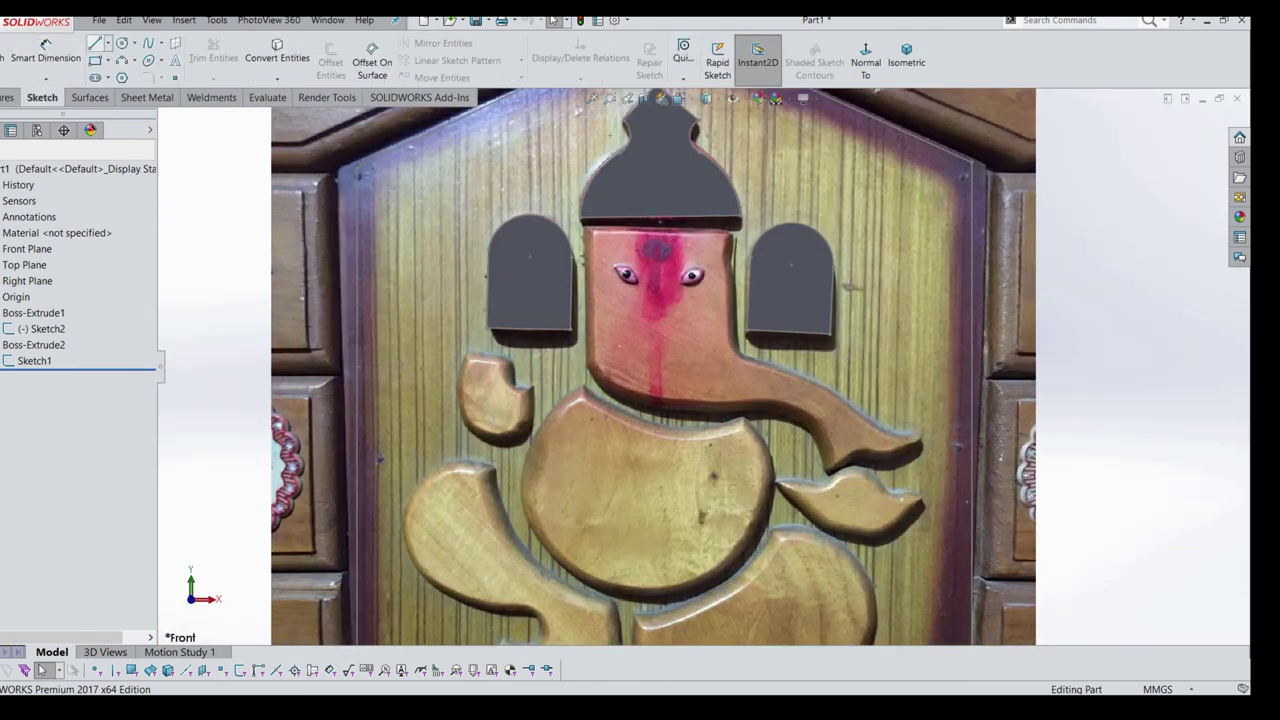
Begin a new Front Plane sketch with the Line tool, framing the face picture
click(95, 43)
scroll(730, 212, down, 2)
scroll(730, 212, down, 1)
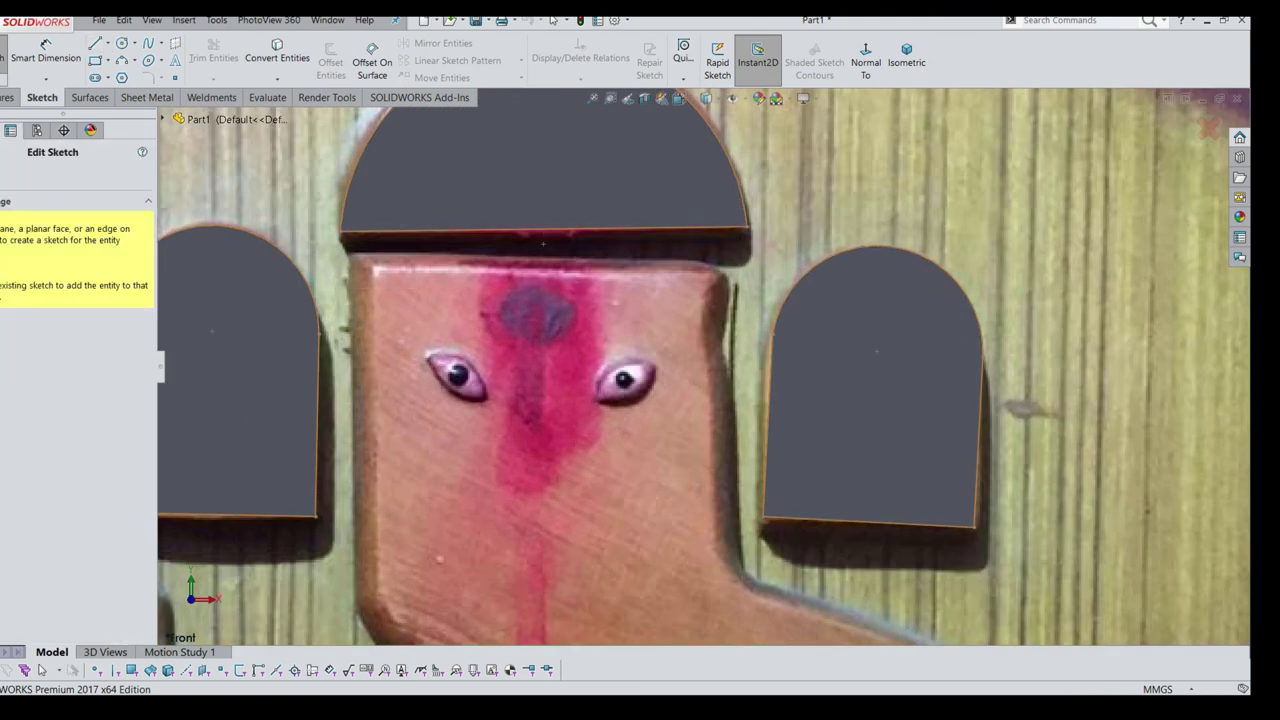
scroll(714, 376, up, 3)
scroll(714, 376, up, 2)
scroll(714, 376, up, 1)
scroll(714, 376, up, 1)
middle_drag(682, 424, 720, 410)
scroll(735, 415, down, 2)
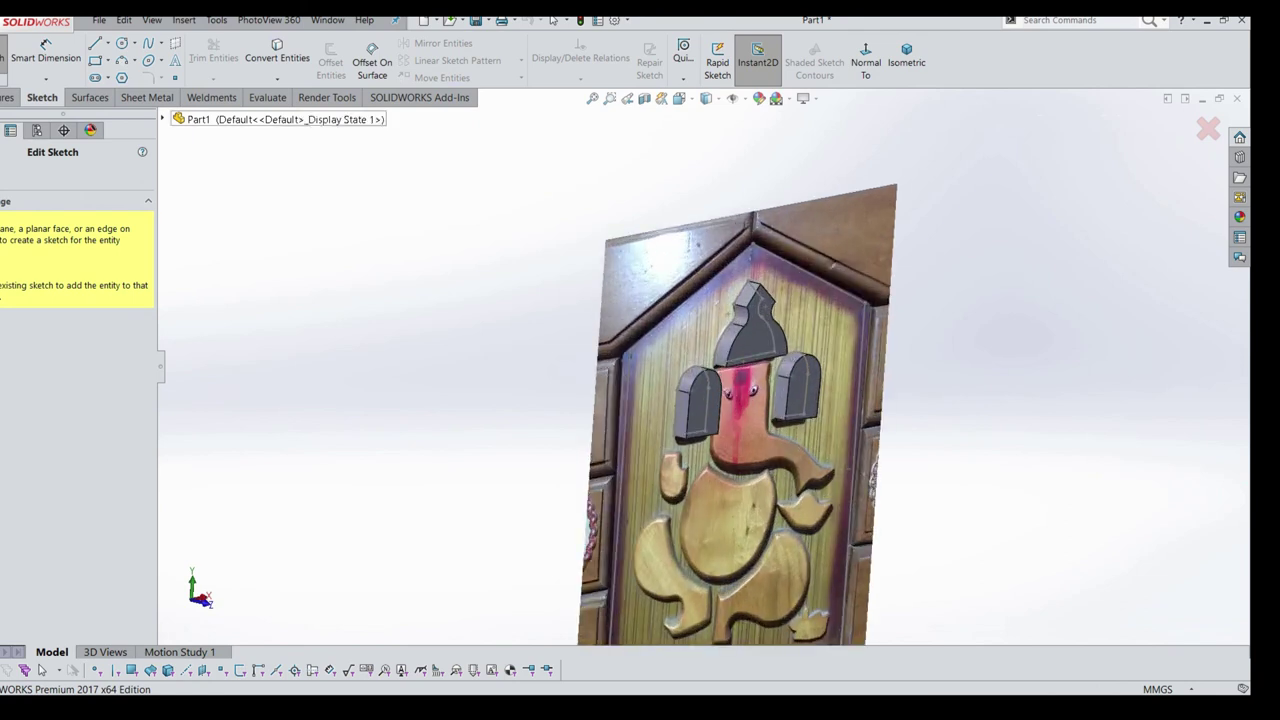
key(l)
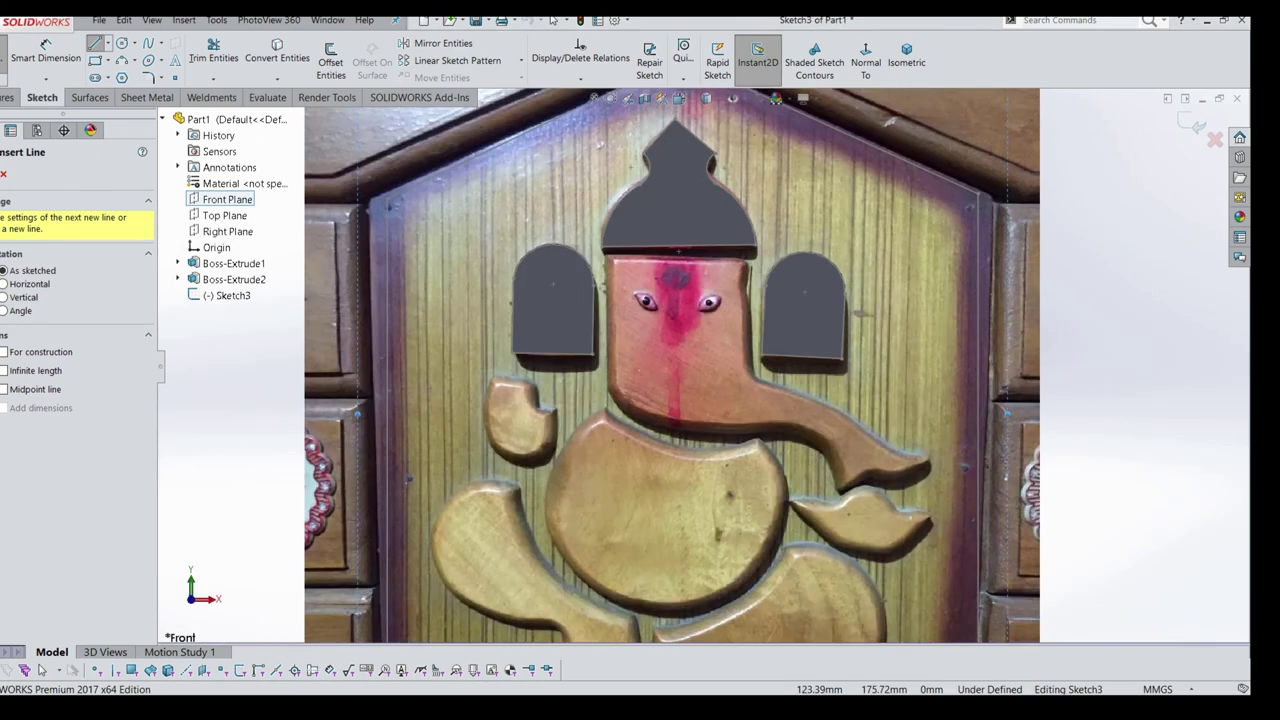
scroll(638, 244, down, 3)
scroll(638, 244, down, 3)
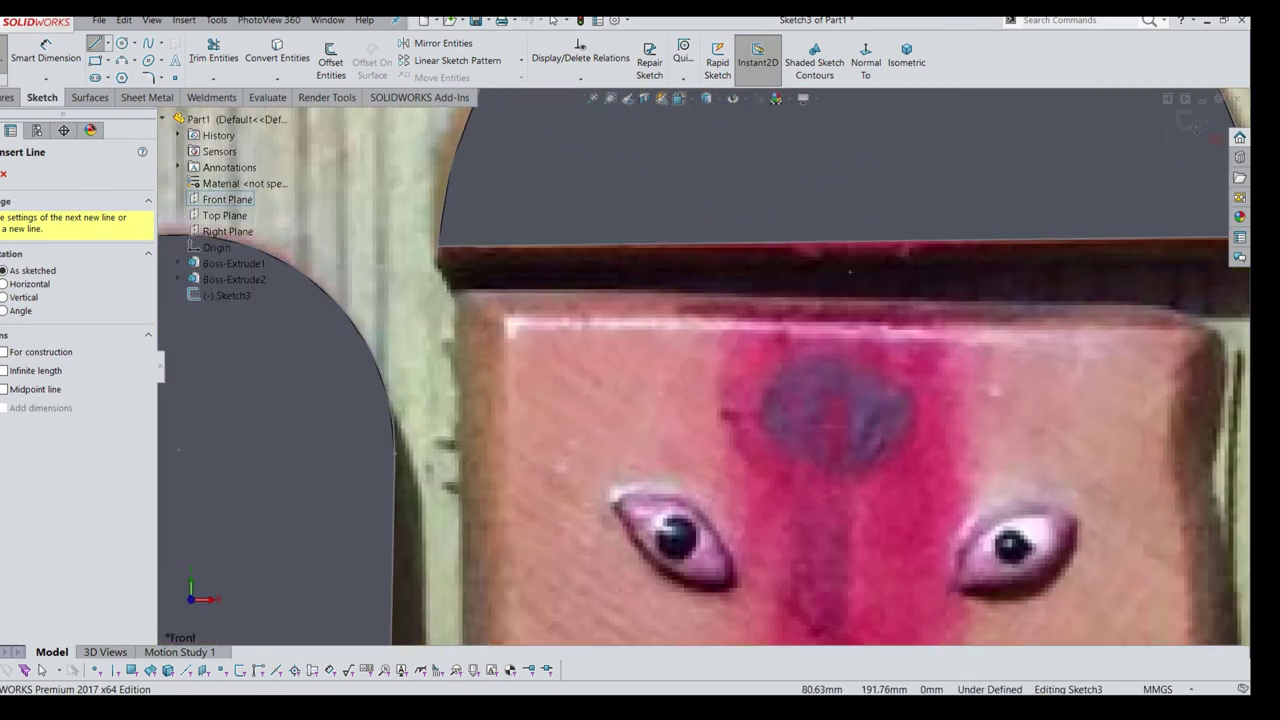
Draw lines along the face's top edge and down its right side
click(455, 294)
scroll(700, 370, up, 1)
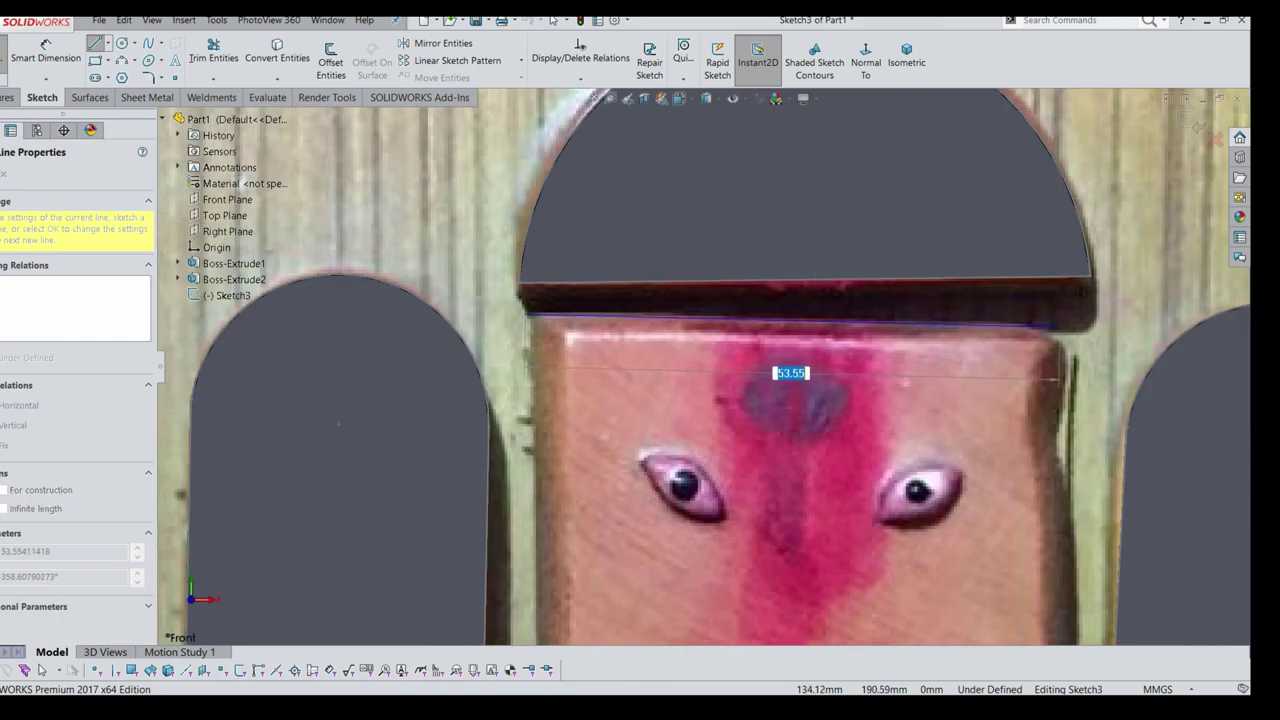
click(1060, 378)
scroll(990, 378, up, 1)
scroll(930, 405, up, 2)
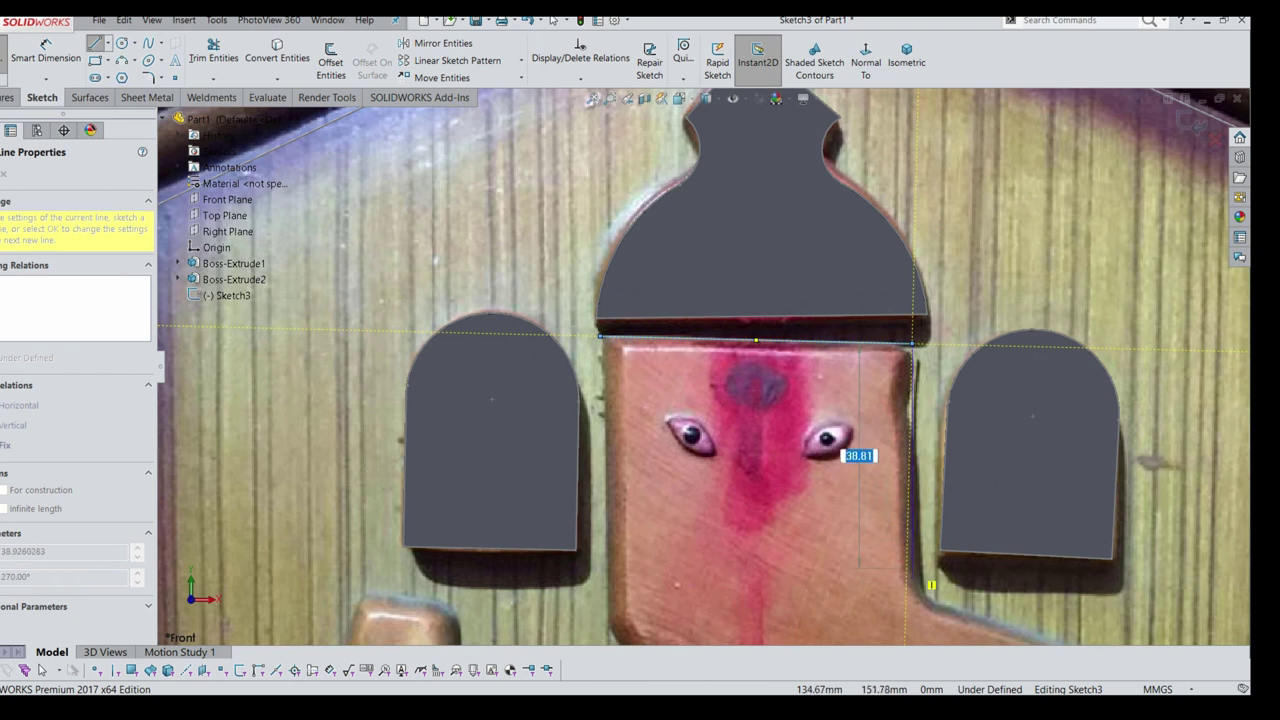
click(912, 566)
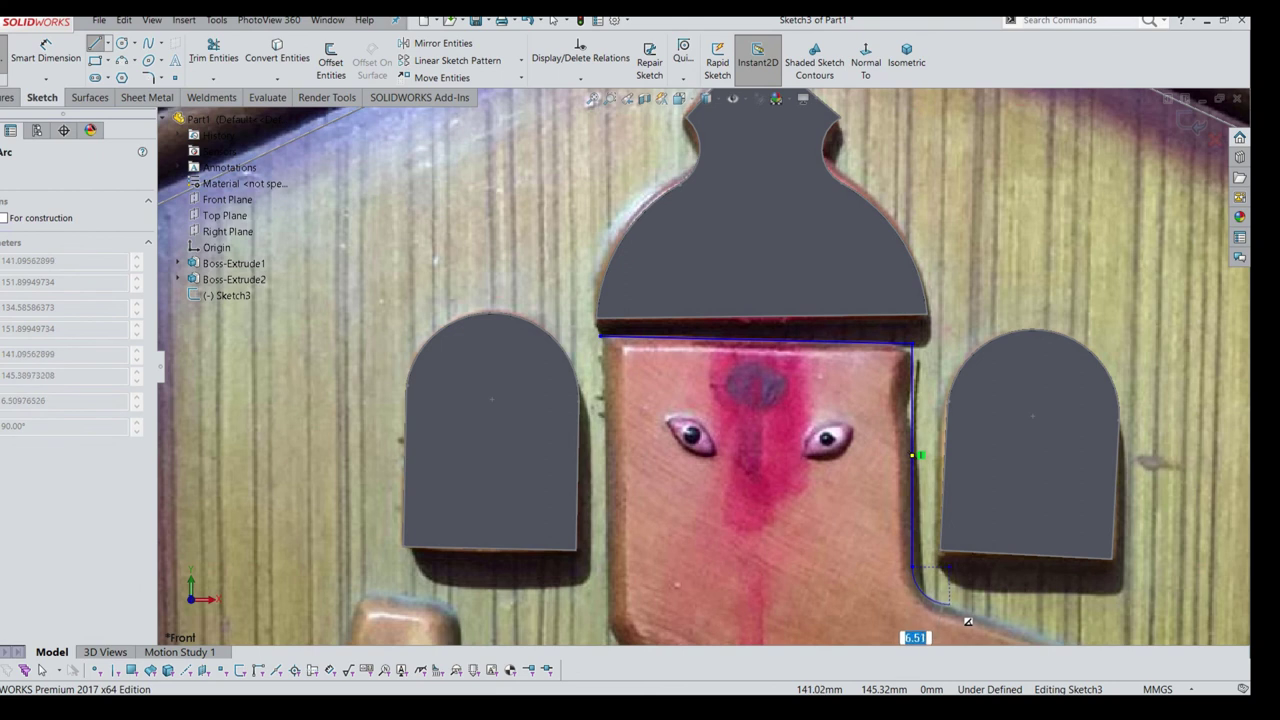
Add a tangent arc curving from the face's right side partway along the trunk
scroll(940, 600, up, 2)
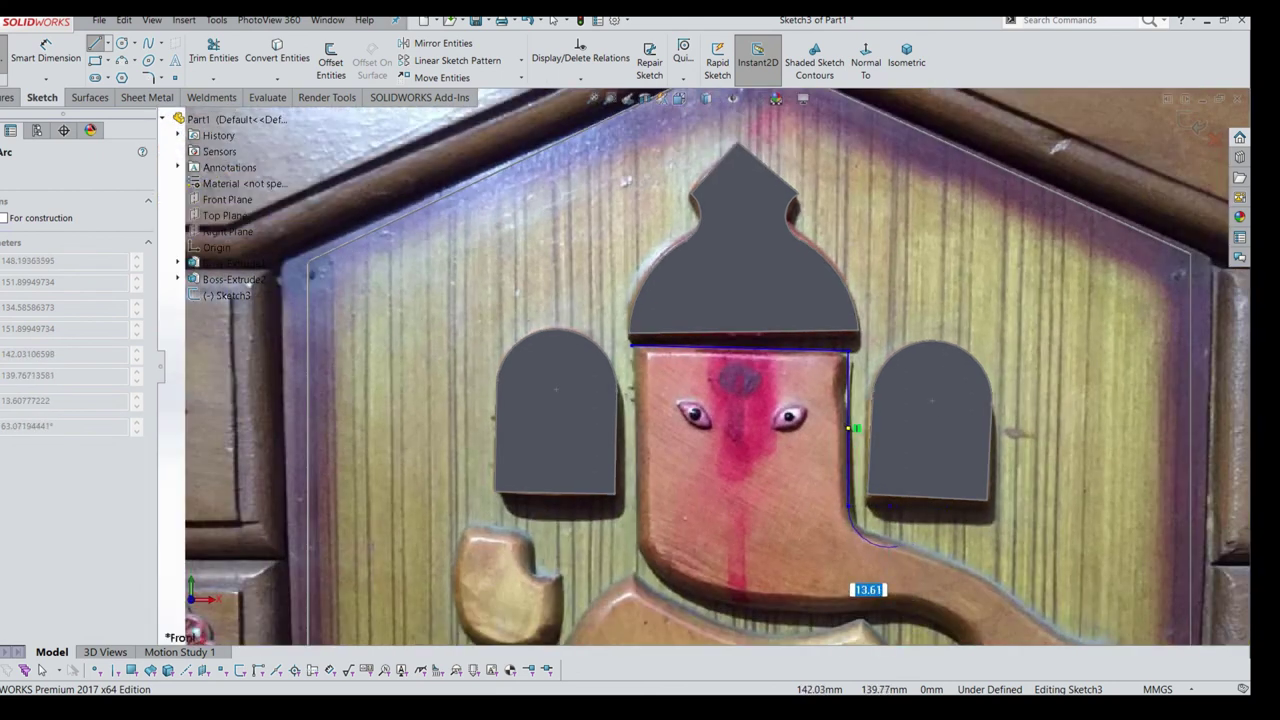
click(893, 551)
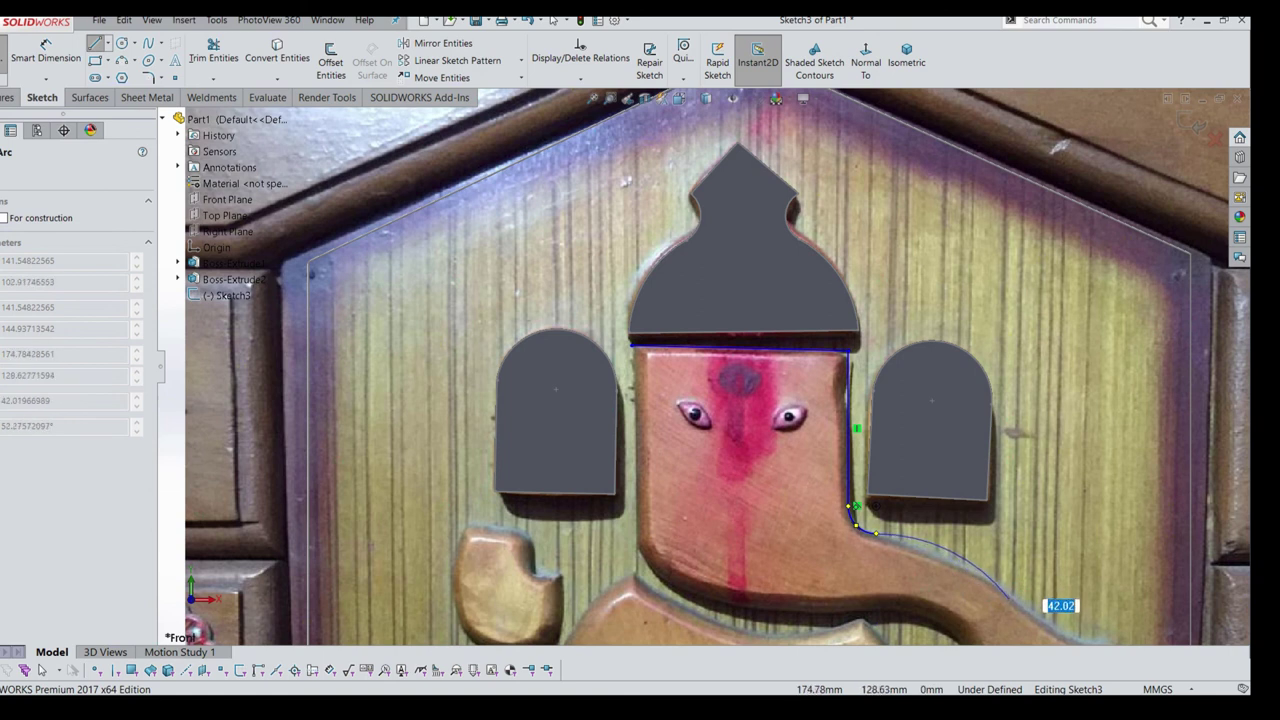
click(1018, 602)
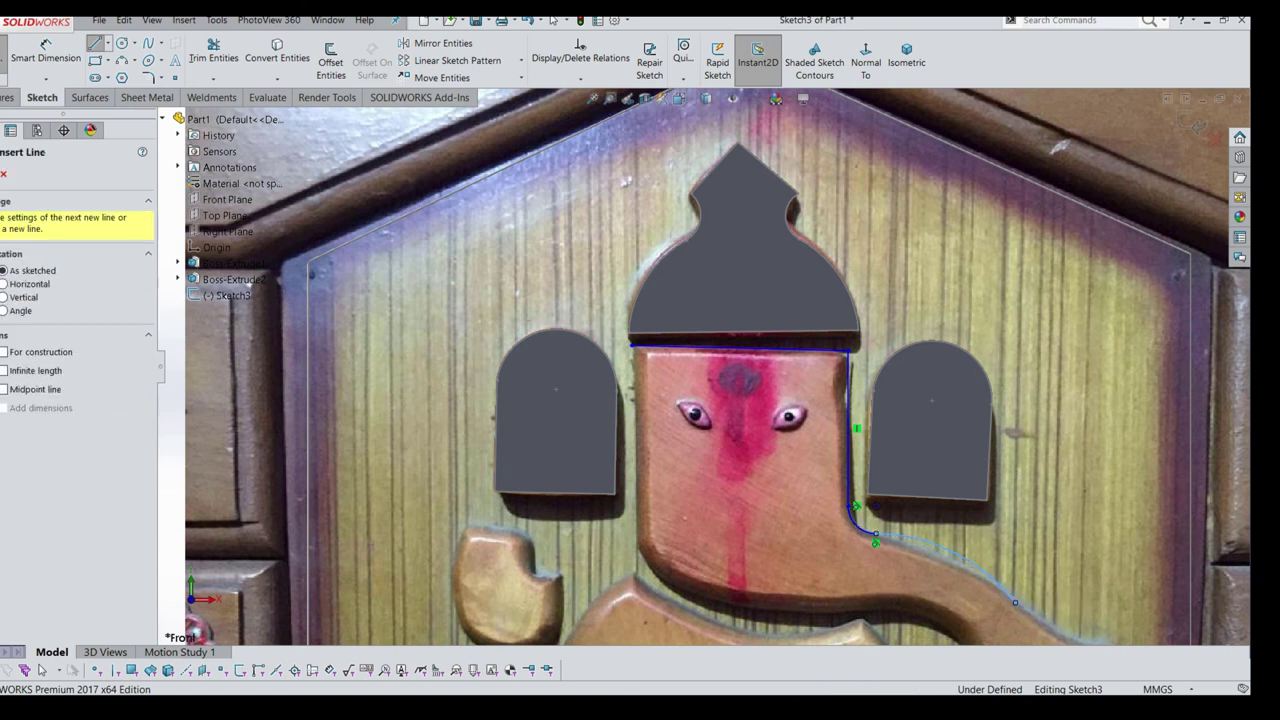
scroll(981, 572, up, 1)
scroll(988, 597, down, 1)
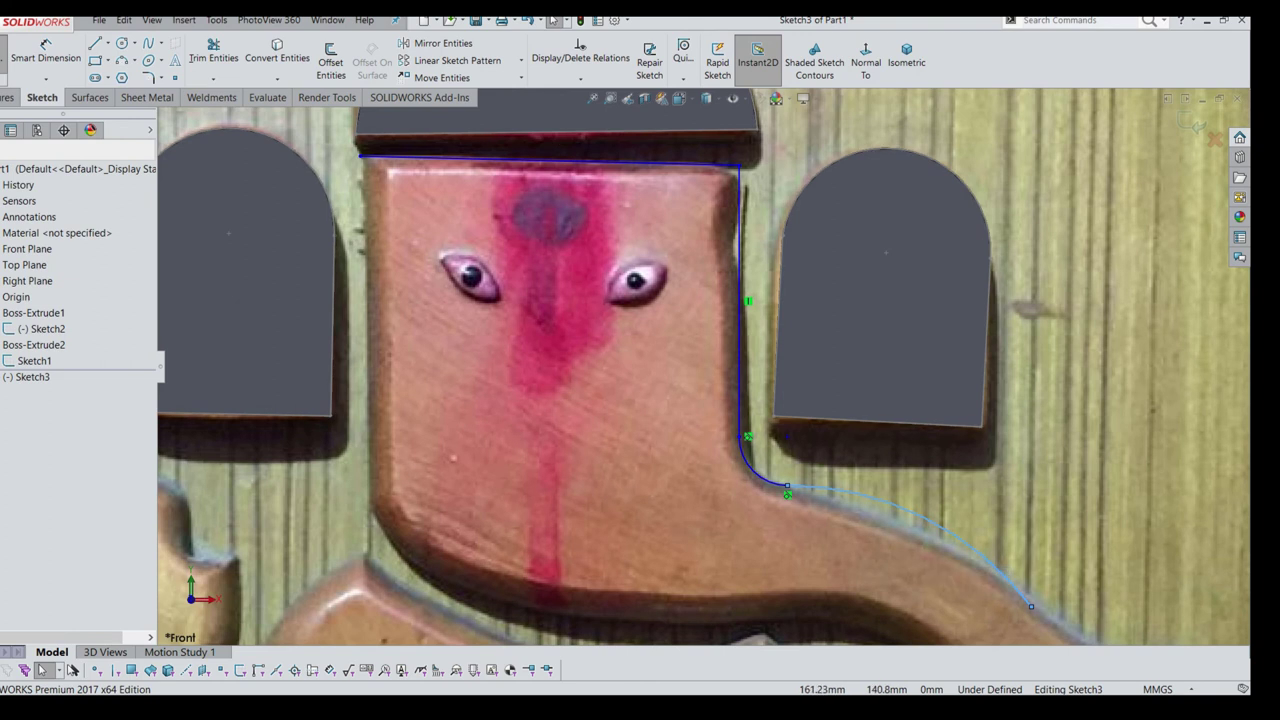
Drag the trunk arc's end onto the trunk corner, then spline along the trunk's upper edge
click(935, 540)
drag(787, 488, 776, 486)
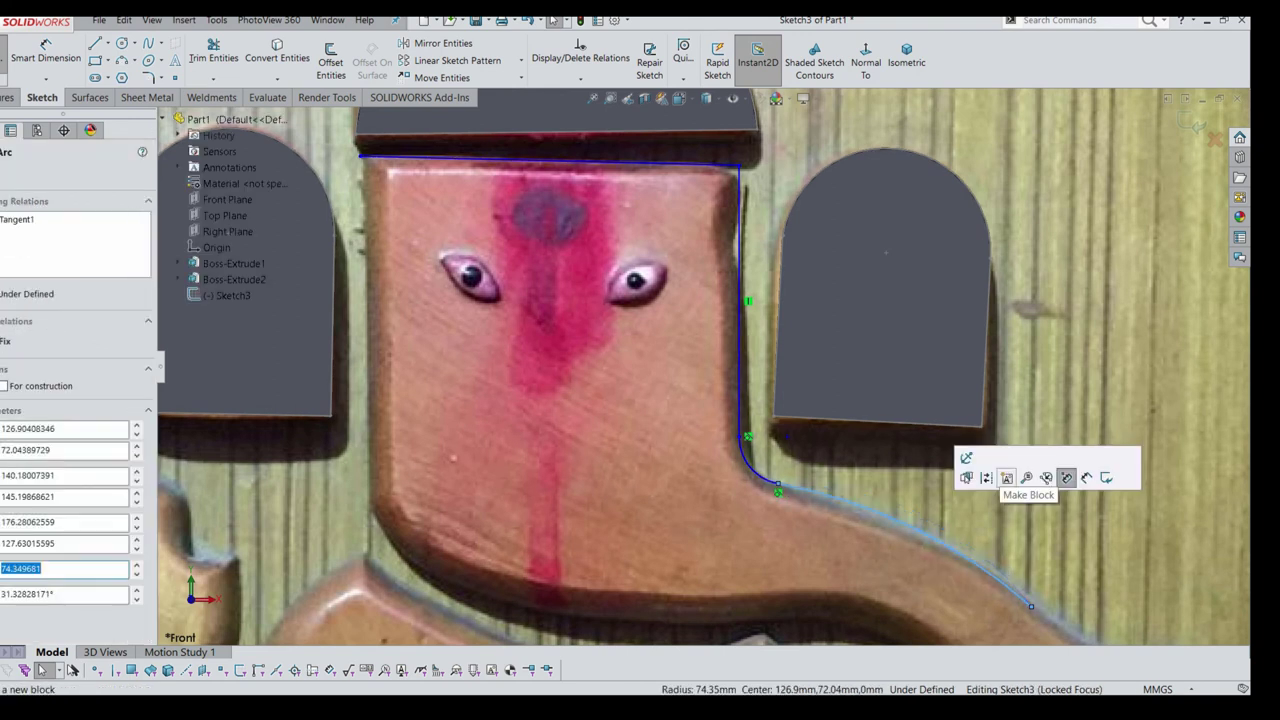
scroll(1040, 480, up, 2)
scroll(1020, 500, up, 2)
scroll(1000, 512, down, 6)
scroll(683, 336, up, 2)
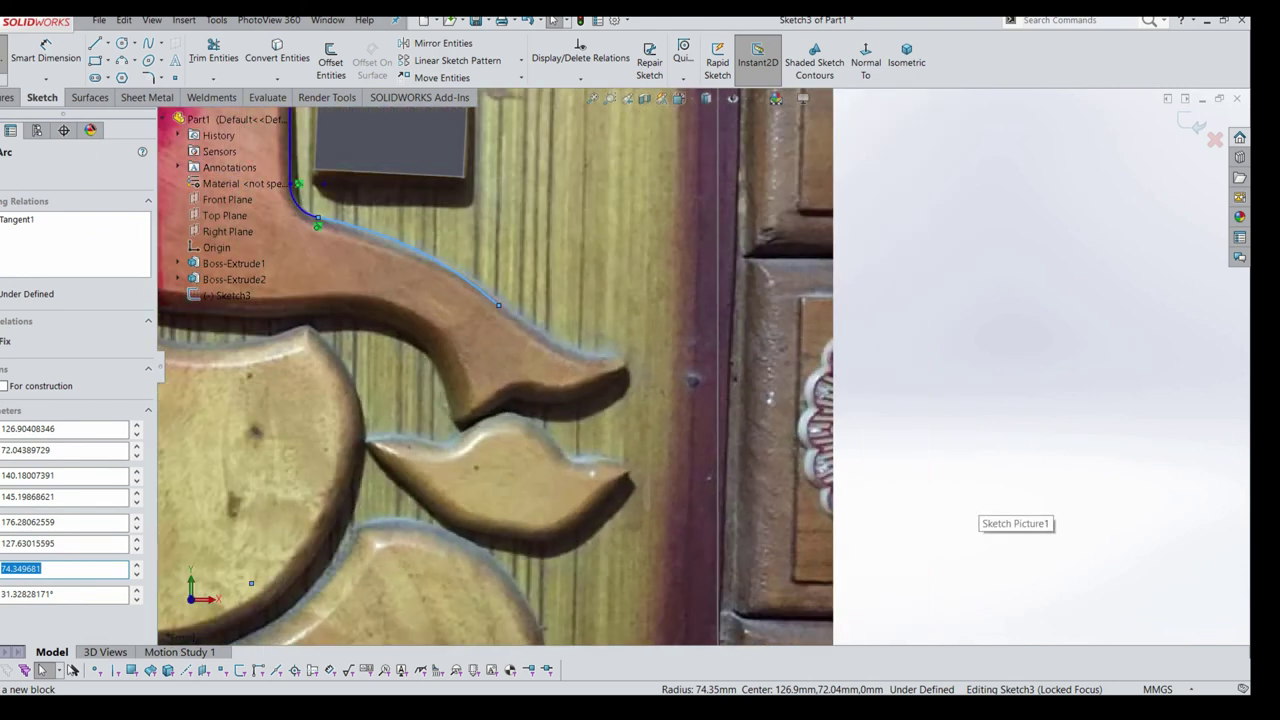
scroll(476, 319, down, 5)
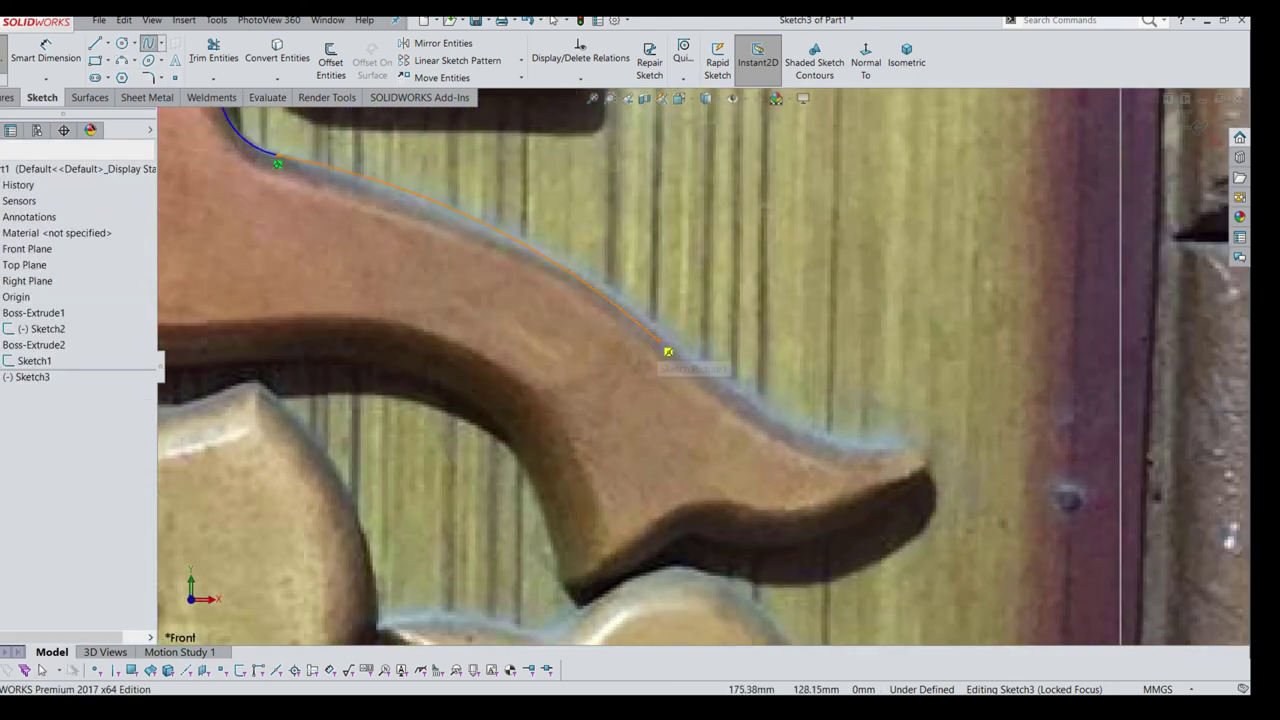
click(659, 340)
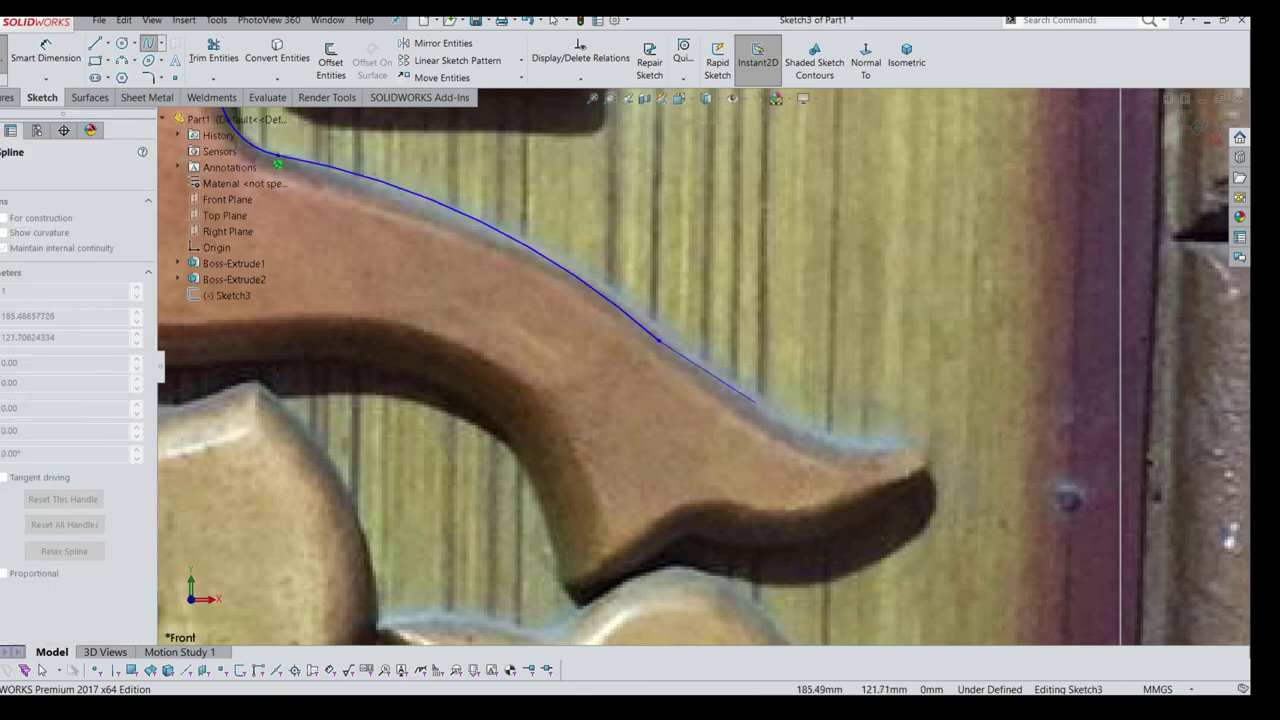
click(756, 403)
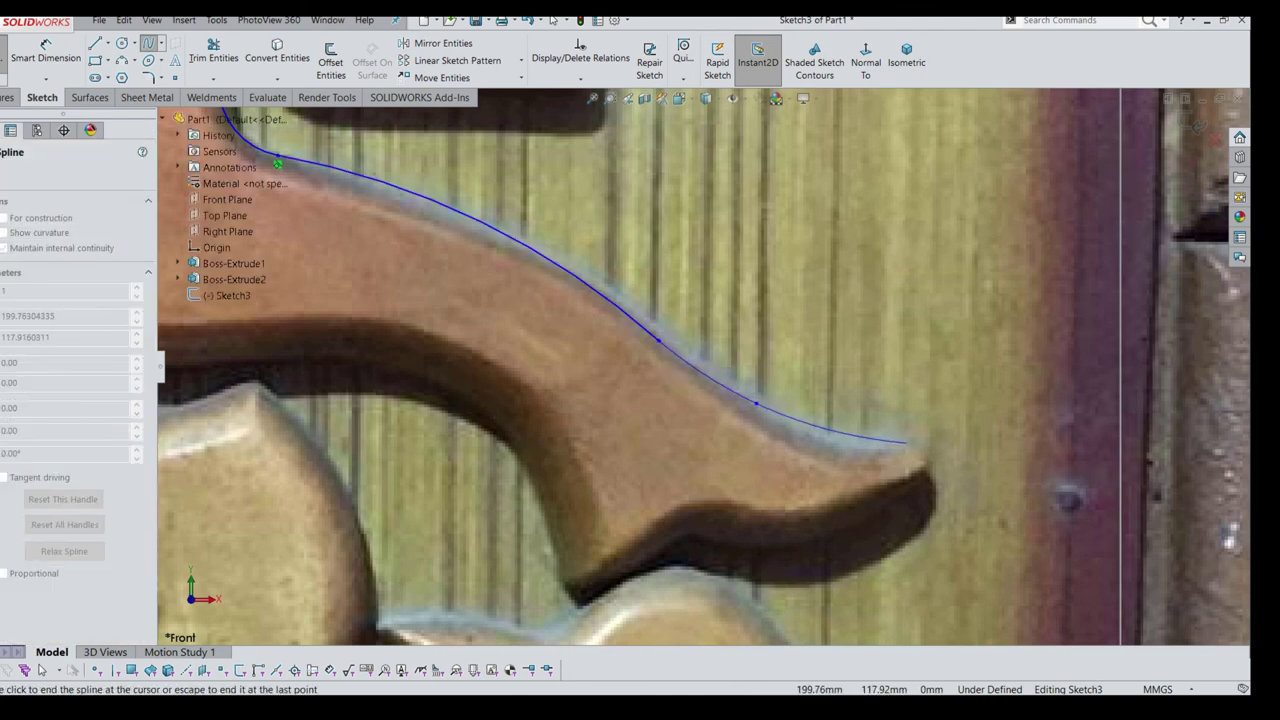